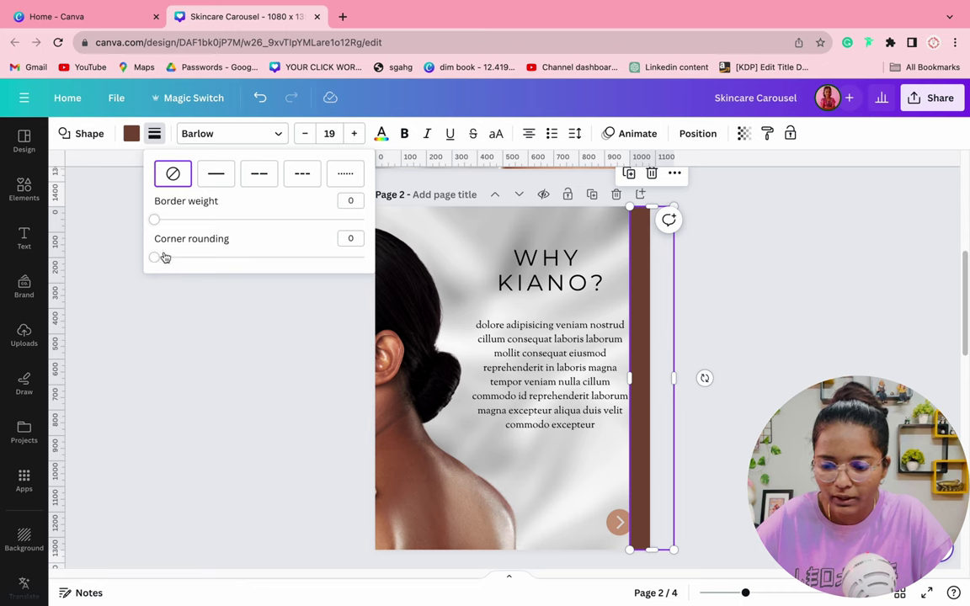
Round the corners of the brown strip on page 2 to 59
left_click_drag(165, 257, 266, 264)
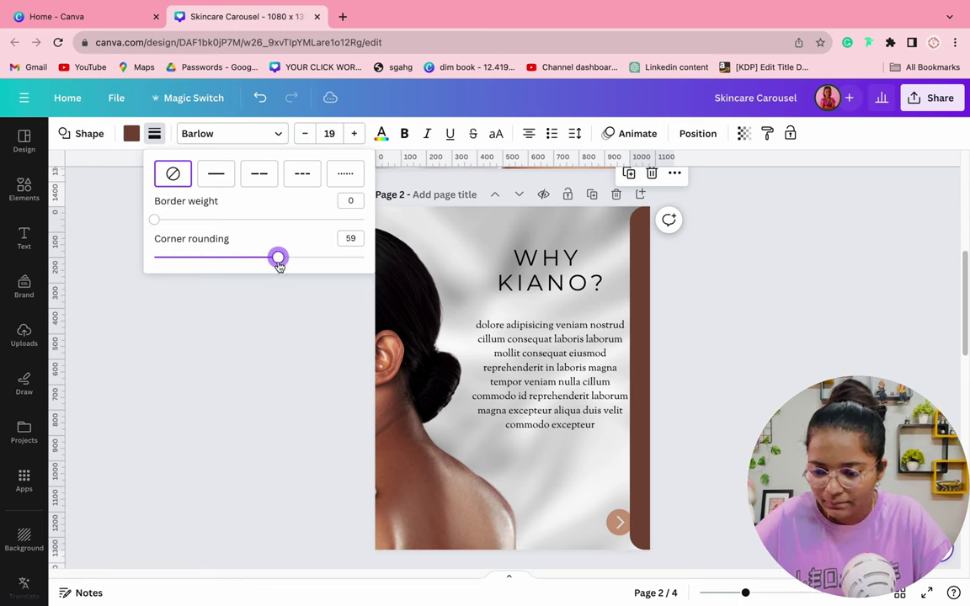
left_click(255, 487)
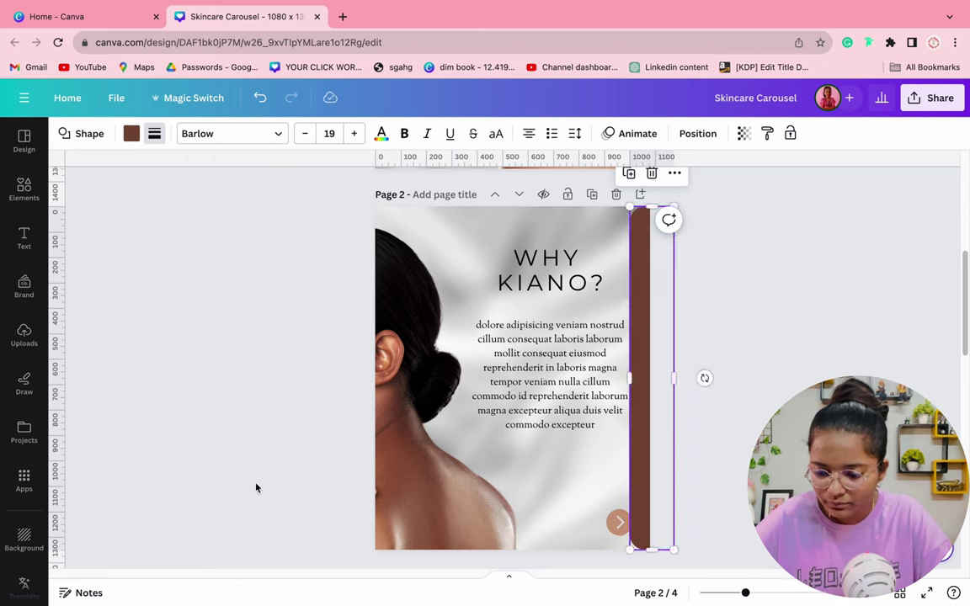
left_click(644, 476)
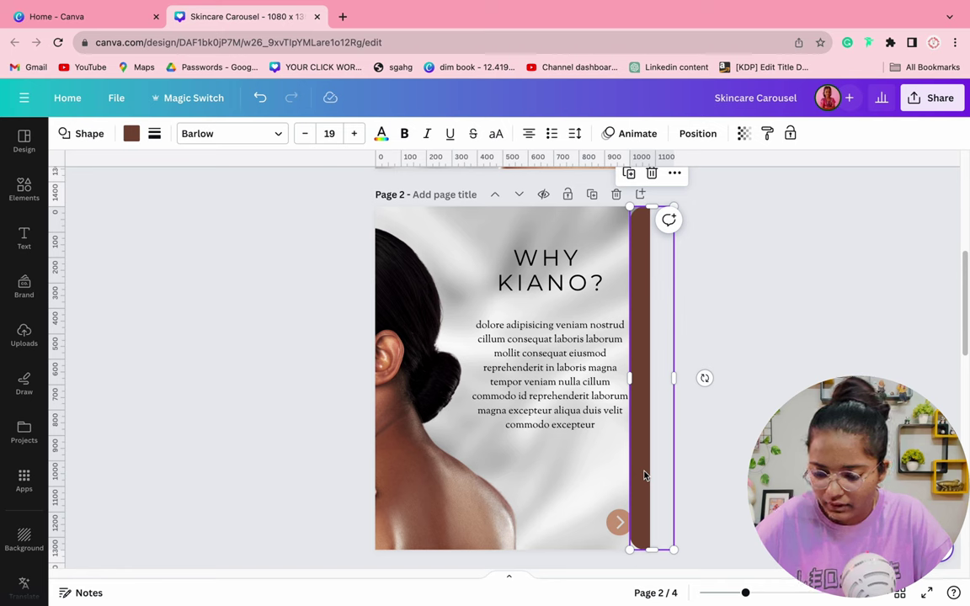
Move the arrow icon on page 2 slightly left so that it clears the brown strip
left_click(602, 555)
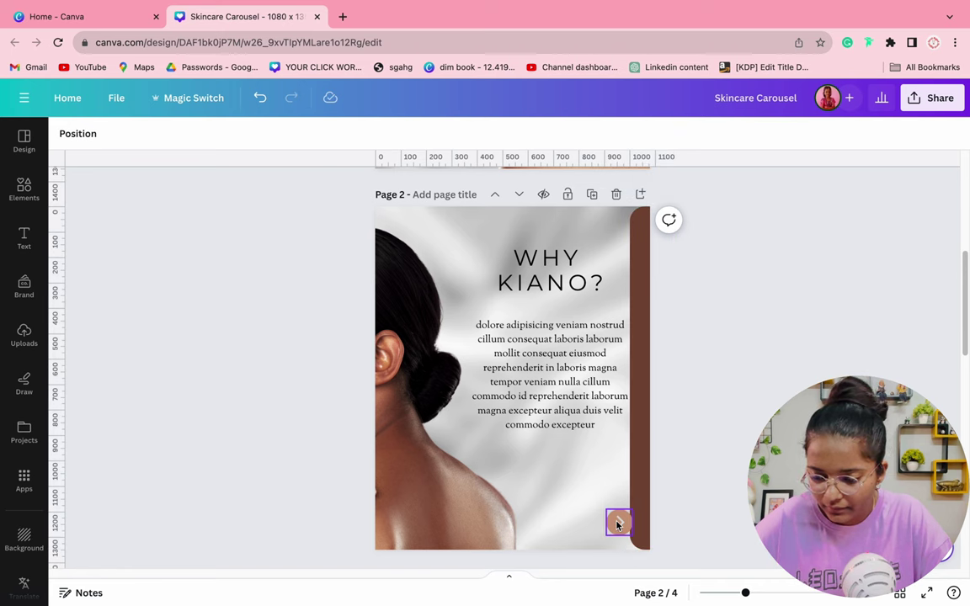
left_click(617, 522)
left_click_drag(604, 511, 612, 522)
left_click(736, 511)
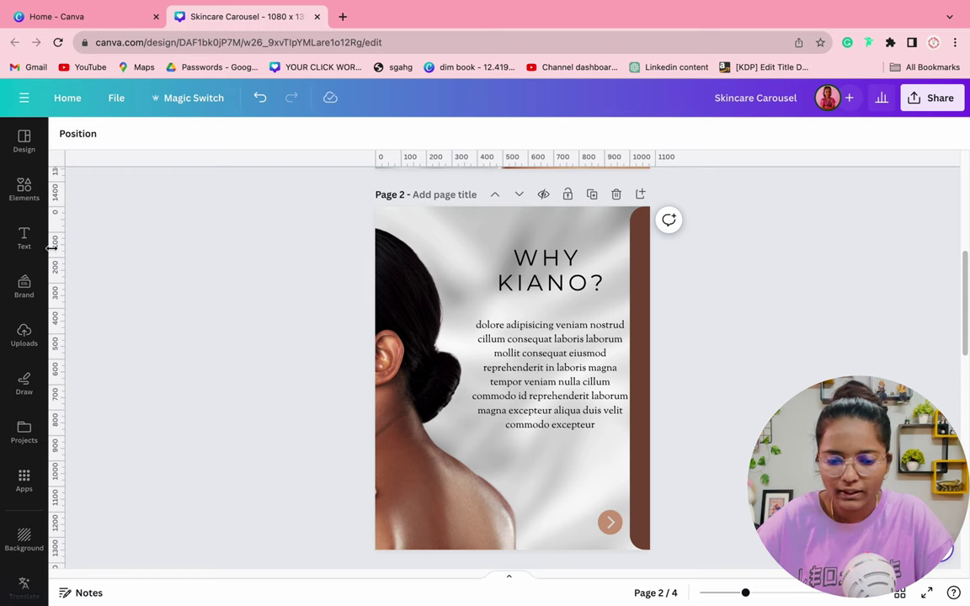
Search the graphics for "shadow" and add a thin horizontal shadow to page 2
left_click(22, 188)
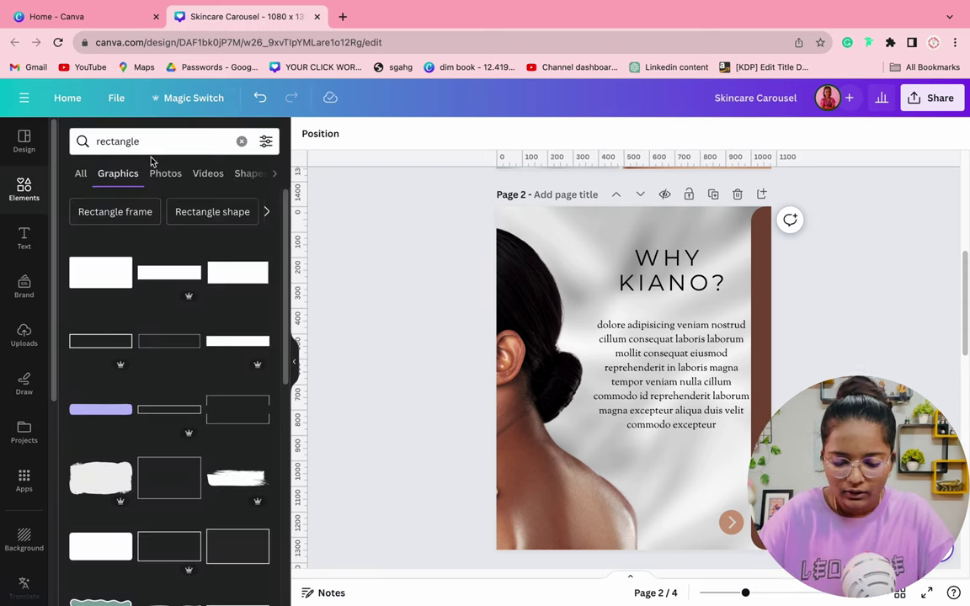
left_click(143, 140)
double_click(143, 140)
type("shadow")
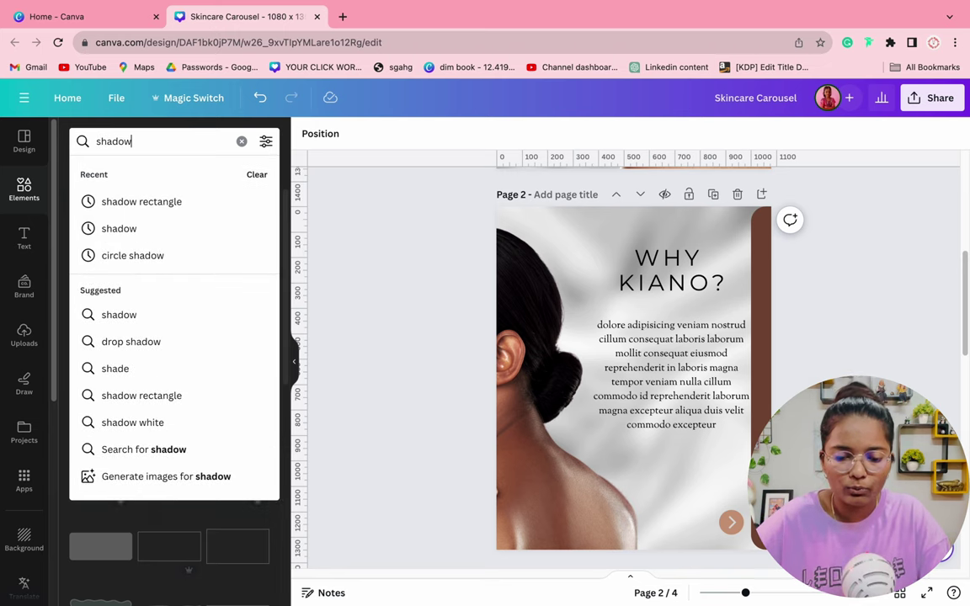
key("Return")
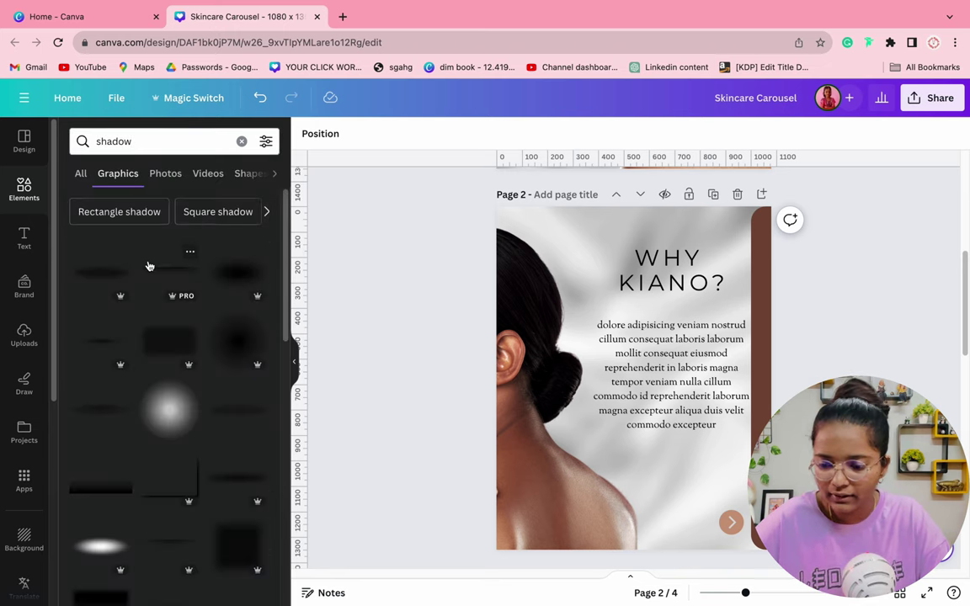
left_click(156, 275)
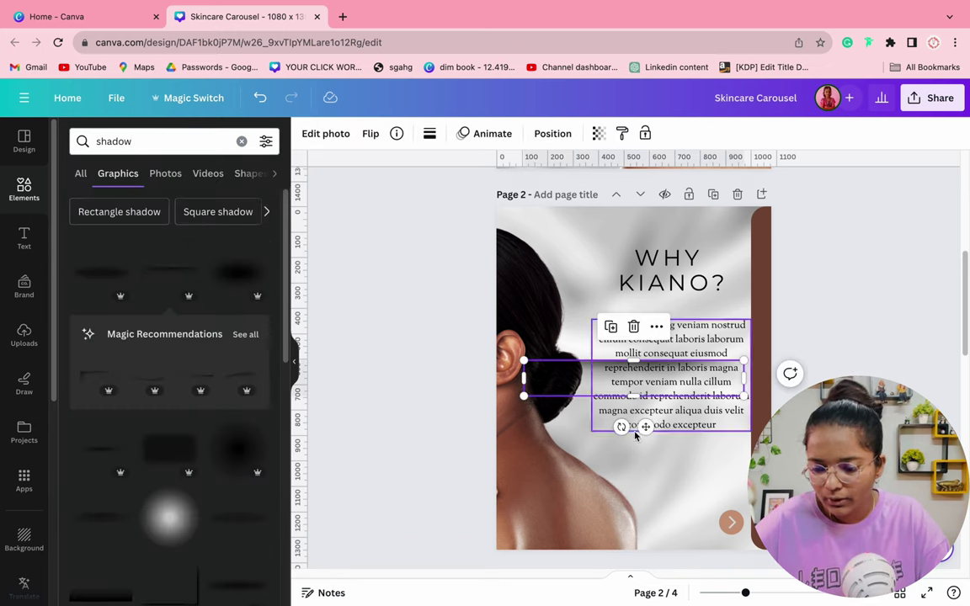
Turn the shadow upright and place it along the left edge of the brown strip on page 2
left_click_drag(638, 427, 560, 397)
left_click_drag(638, 404, 753, 400)
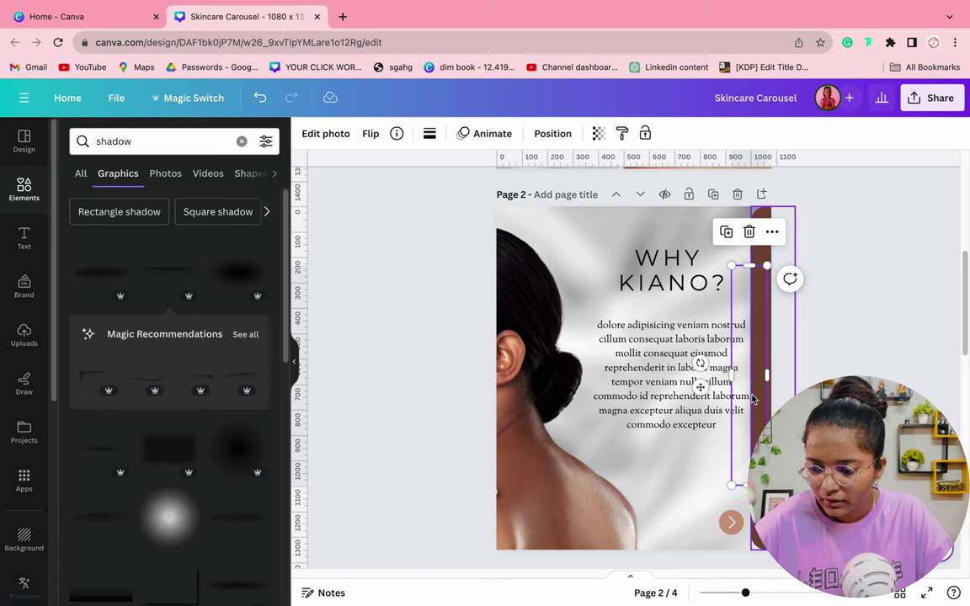
key("Right")
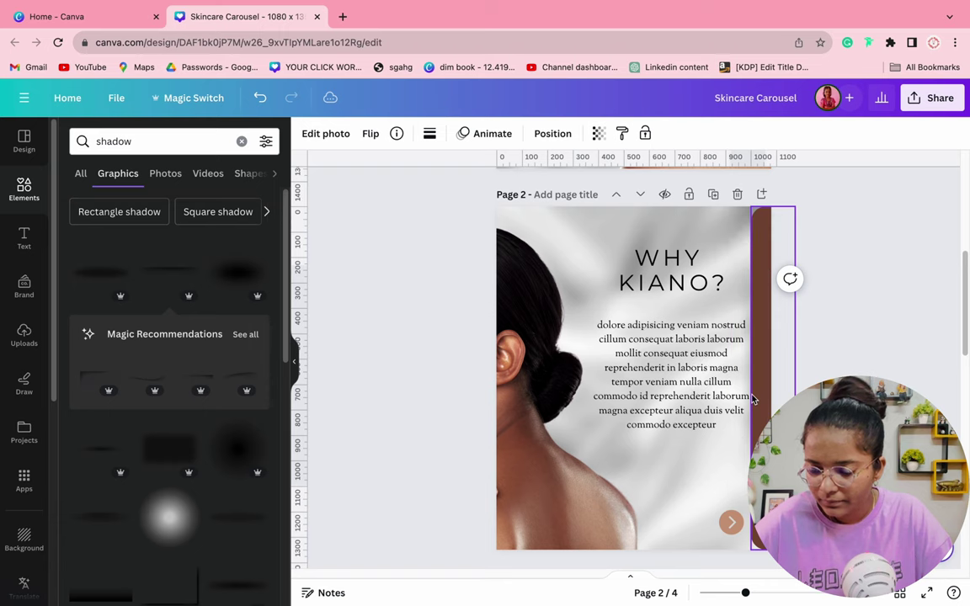
scroll(754, 400, "up", 5)
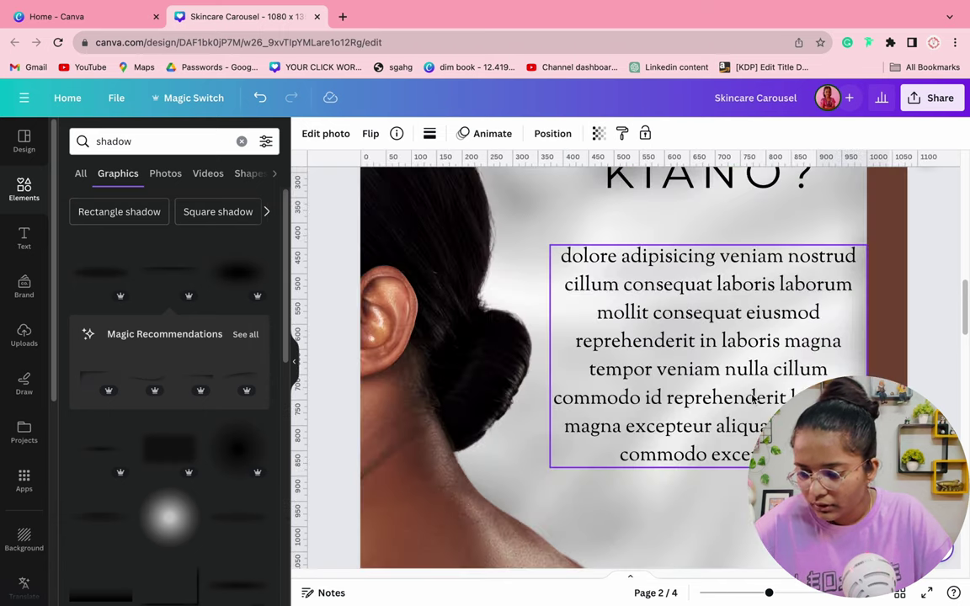
left_click_drag(853, 342, 845, 339)
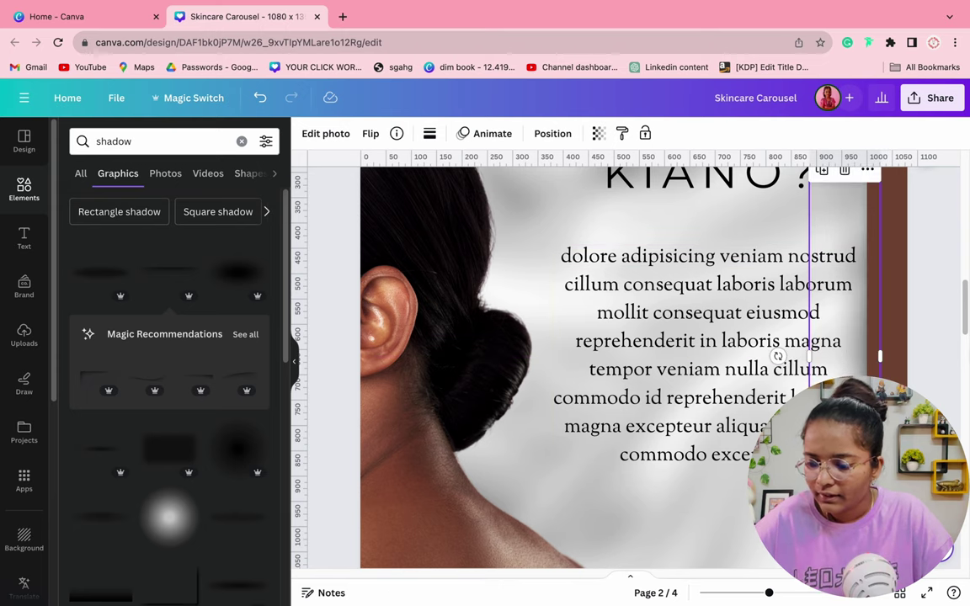
left_click(953, 352)
scroll(952, 346, "down", 5)
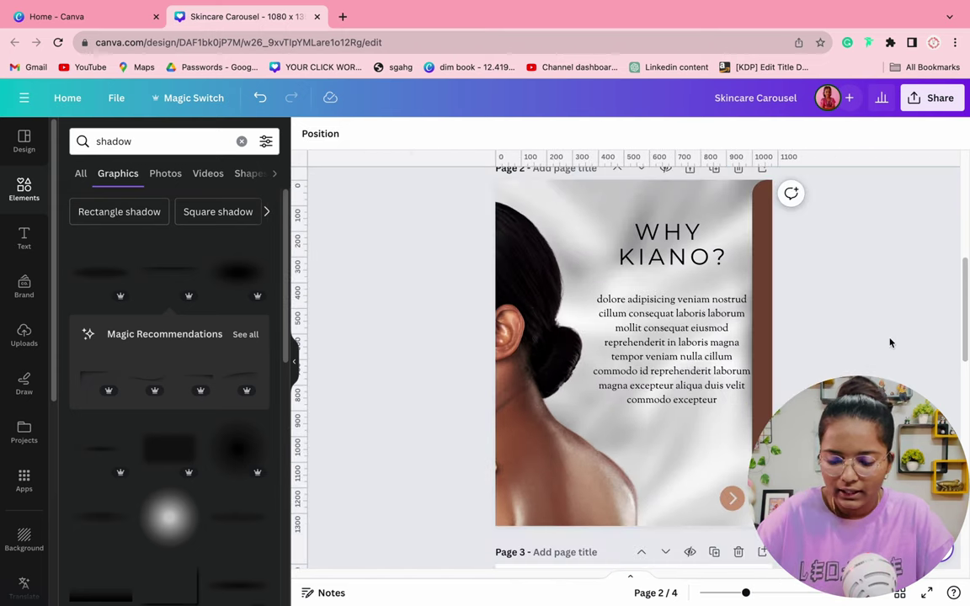
Copy the brown rounded strip from page 2 onto page 3 and widen it leftward across most of the page
left_click(762, 352)
scroll(762, 354, "down", 3)
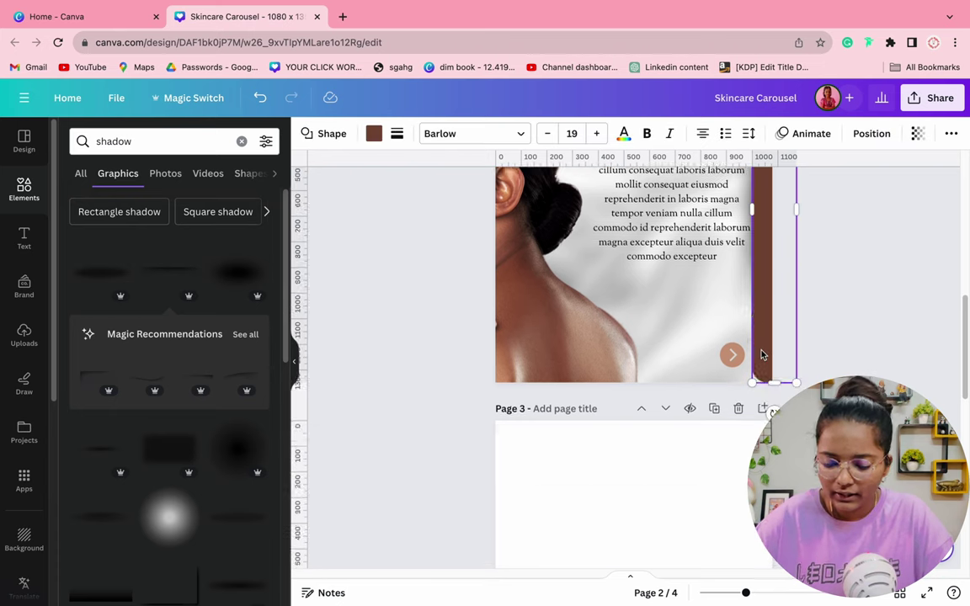
scroll(762, 354, "down", 3)
key("ctrl+v")
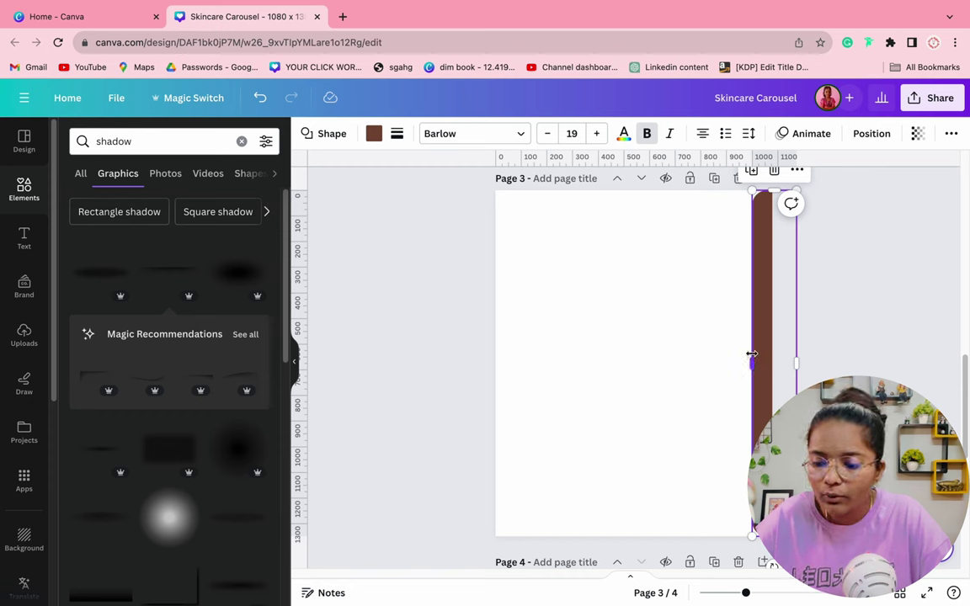
left_click_drag(752, 355, 560, 370)
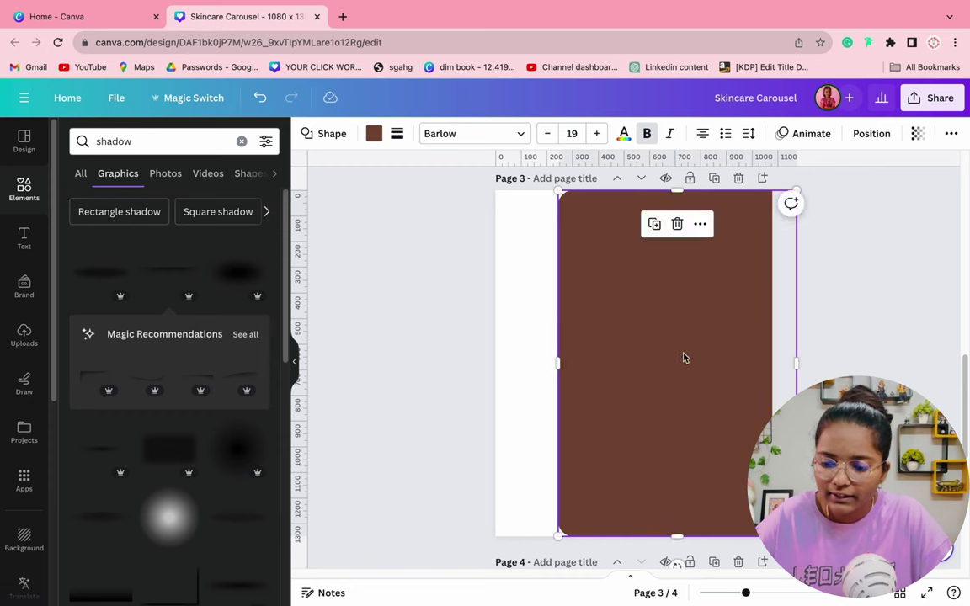
Shift the brown rectangle past page 3's left edge and extend its right side, leaving a narrow white margin on the right
left_click_drag(683, 358, 544, 353)
left_click(693, 384)
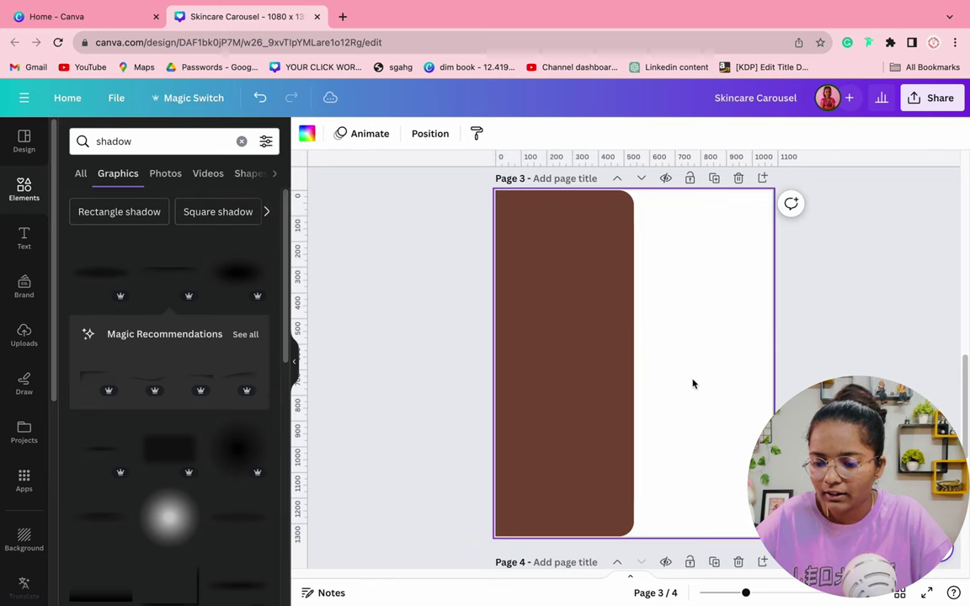
left_click_drag(613, 403, 647, 410)
left_click_drag(724, 368, 737, 370)
Copy the arrow icon from page 2 to the same spot near the lower right corner of page 3
scroll(737, 370, "up", 4)
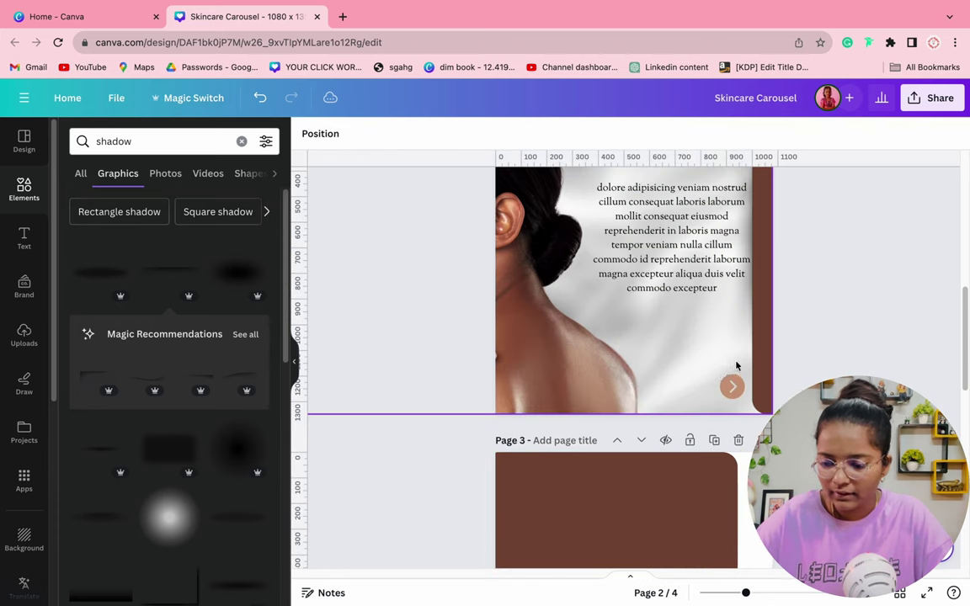
left_click(729, 395)
key("ctrl+c")
scroll(729, 401, "down", 4)
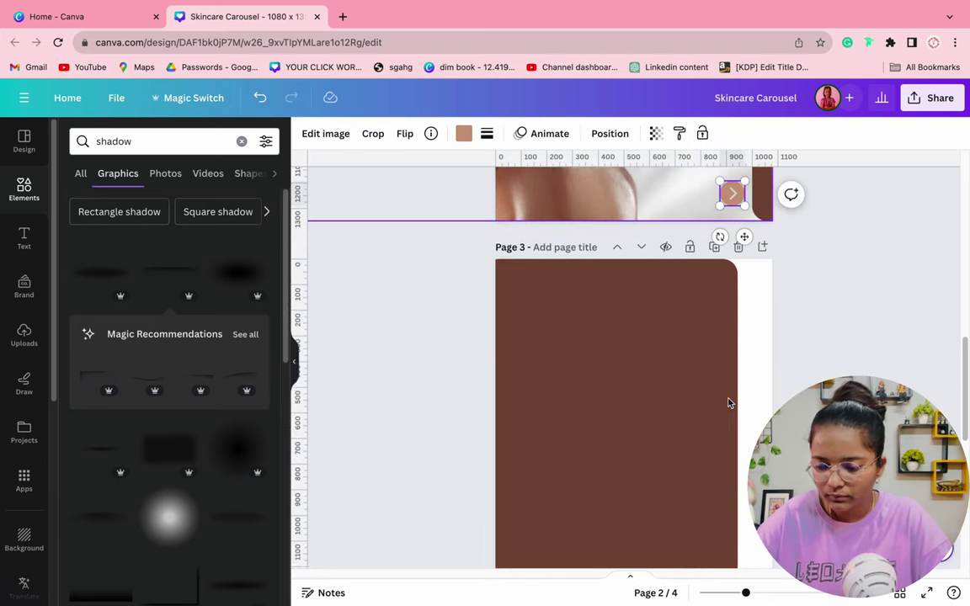
left_click(732, 402)
key("ctrl+v")
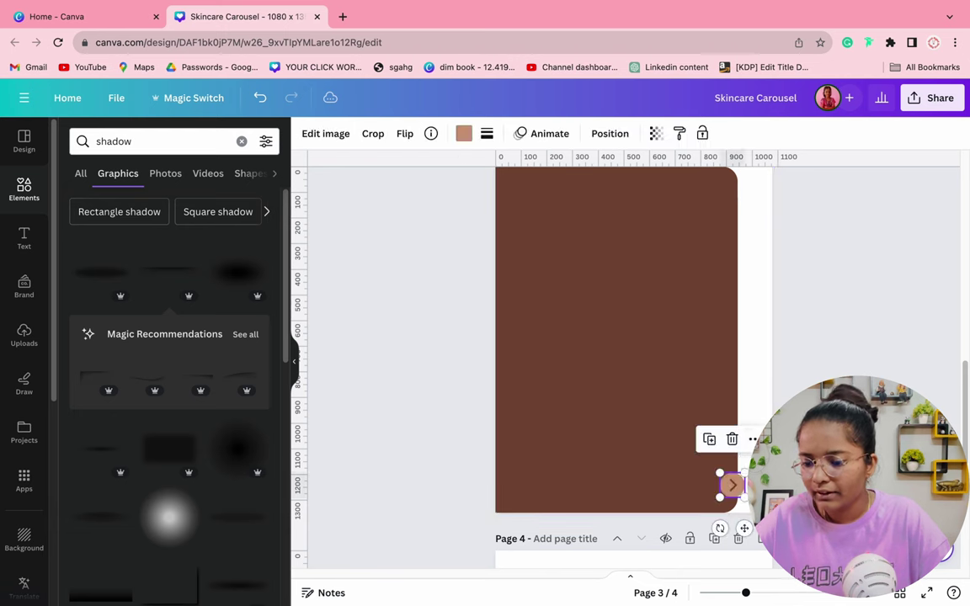
key("Escape")
scroll(738, 487, "up", 1)
scroll(739, 497, "down", 1)
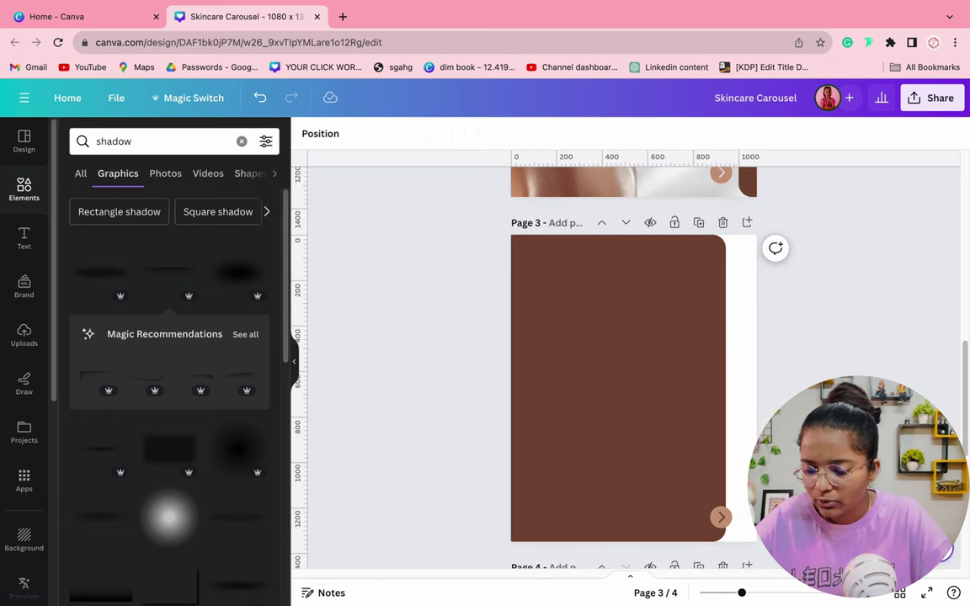
Shift page 3's brown rectangle slightly right and stretch its left side beyond the page edge to hide the left rounded corners
scroll(729, 476, "down", 1)
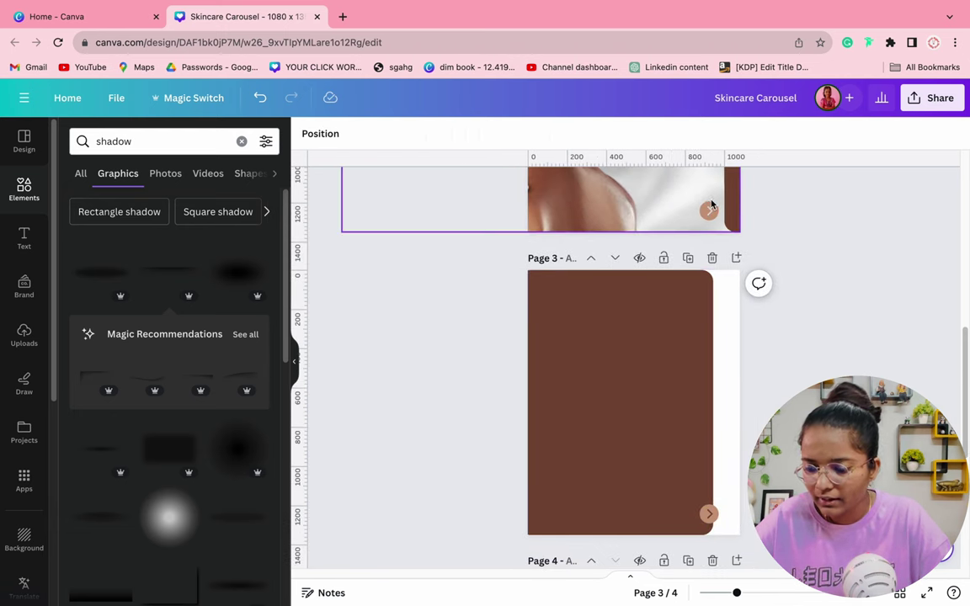
left_click_drag(692, 411, 700, 408)
left_click(483, 369)
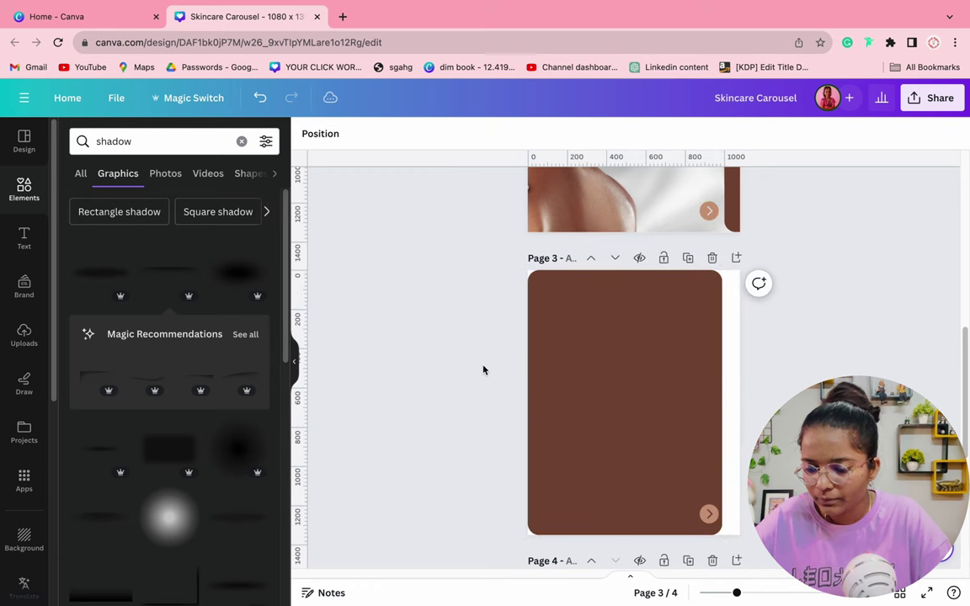
left_click(539, 359)
left_click_drag(527, 360, 450, 360)
left_click_drag(623, 394, 628, 391)
key("Escape")
Check in the grid overview how page 3 lines up beside page 2, and return to editing page 3
left_click(899, 593)
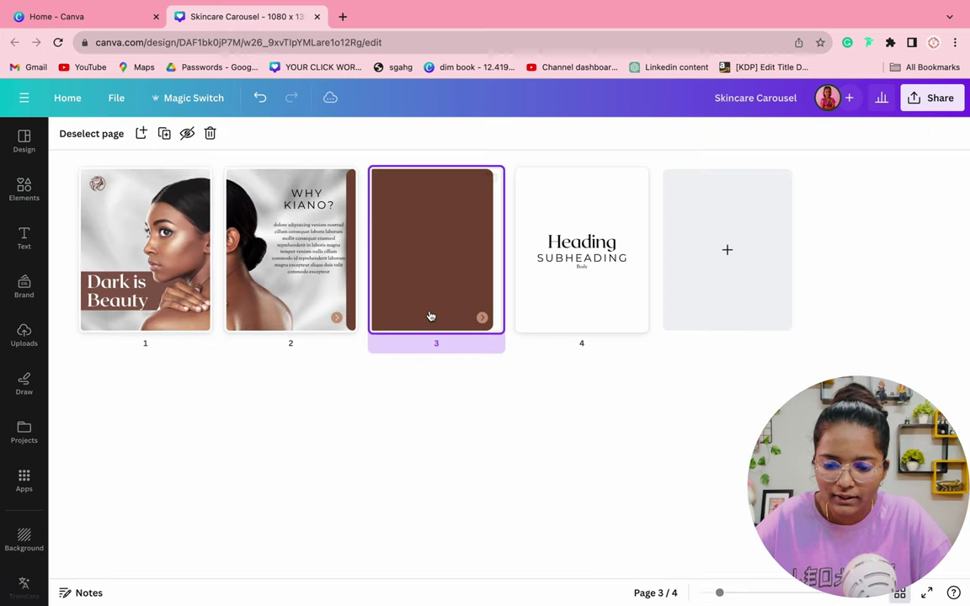
left_click_drag(457, 285, 443, 281)
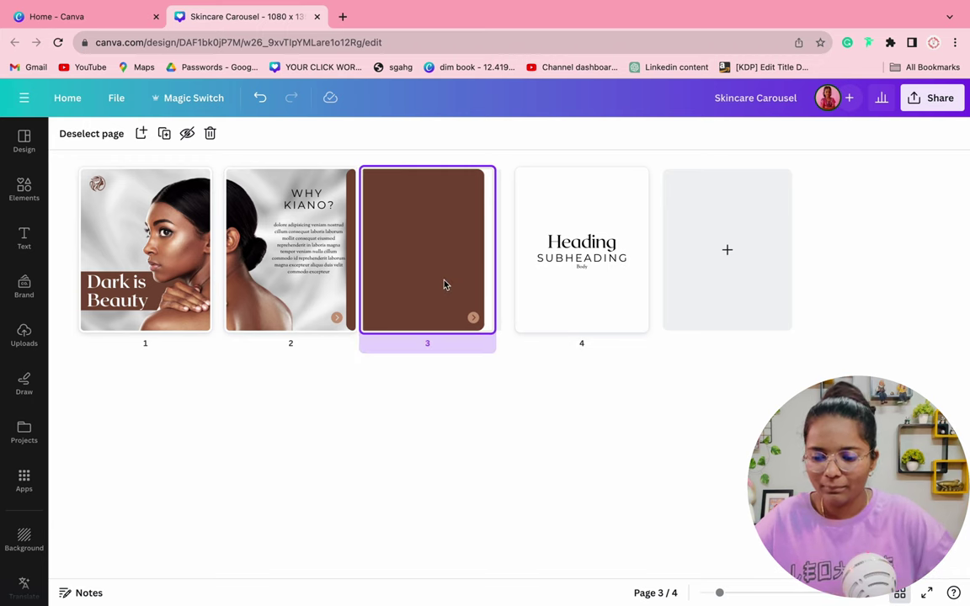
double_click(443, 282)
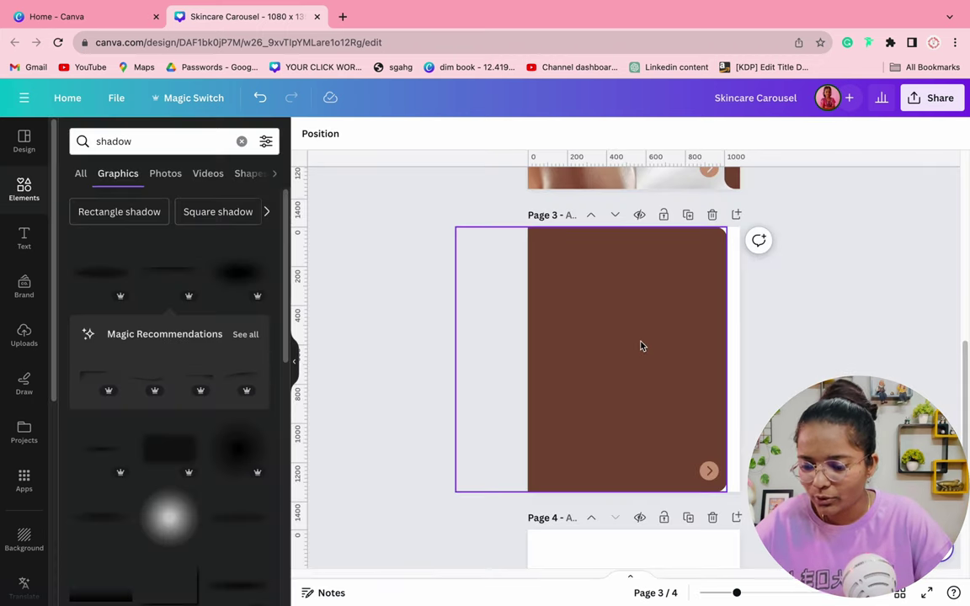
scroll(745, 243, "up", 3)
scroll(934, 379, "down", 3)
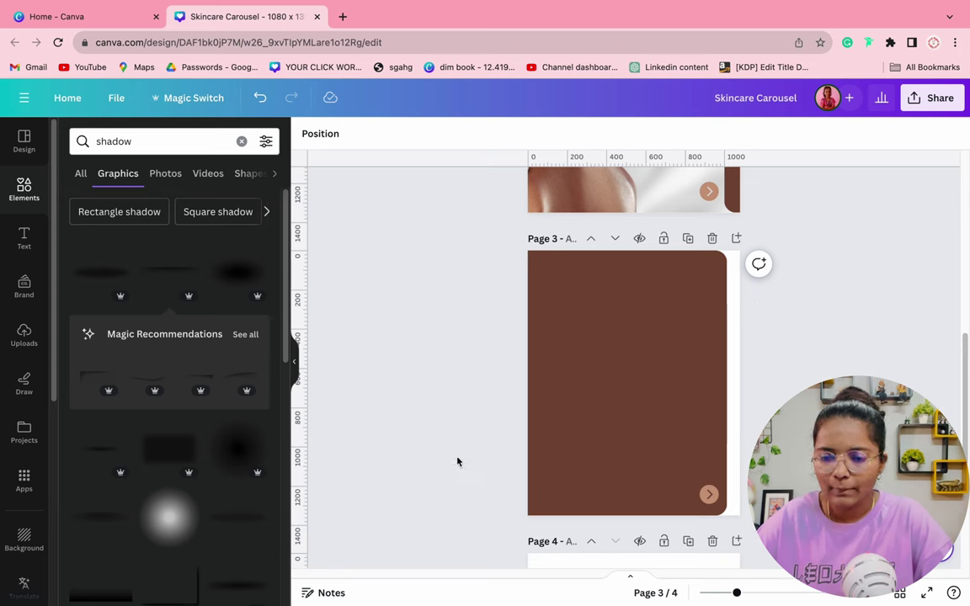
Search the graphics for "skincare" and browse the results
double_click(157, 141)
type("s")
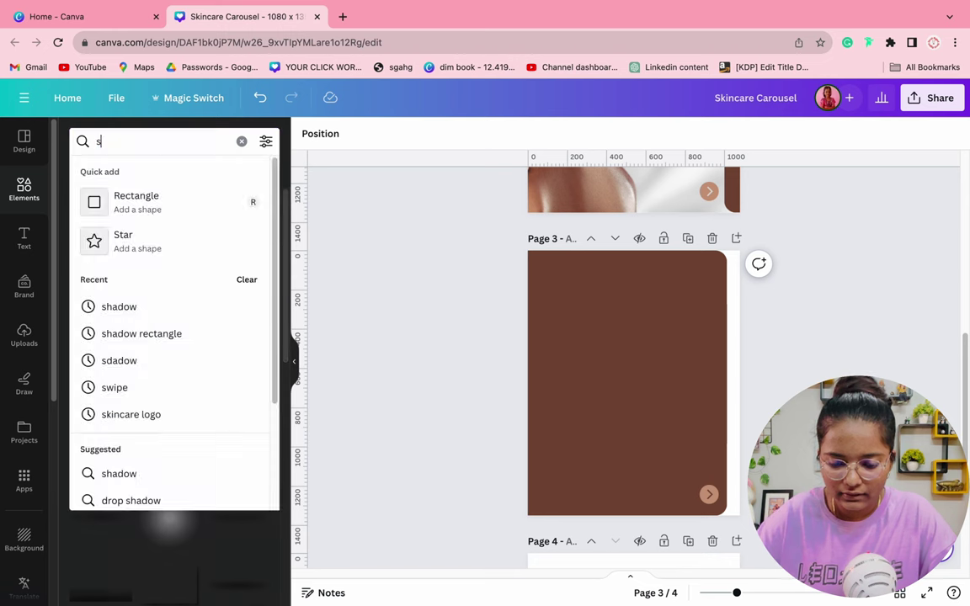
type("kincare")
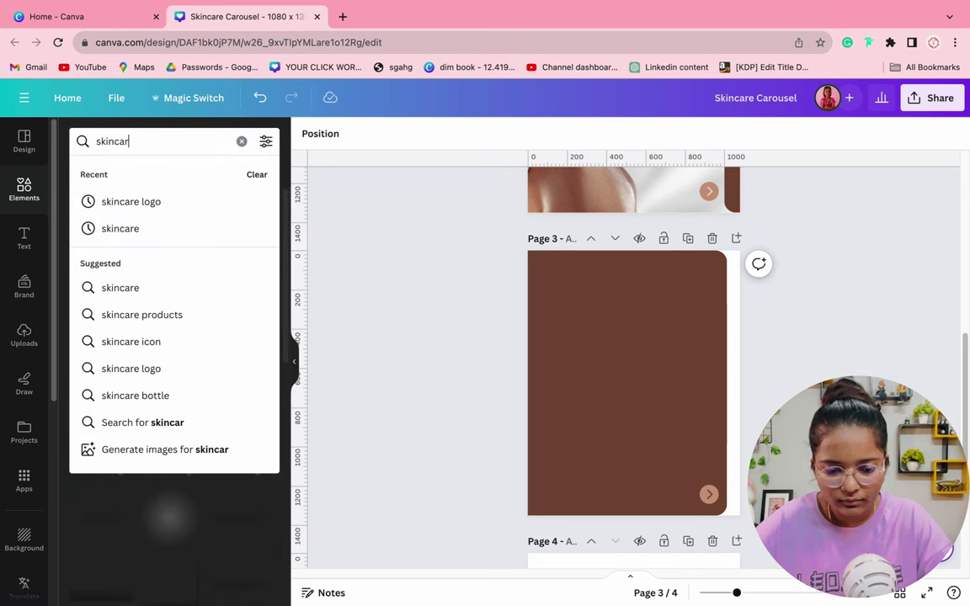
key("Return")
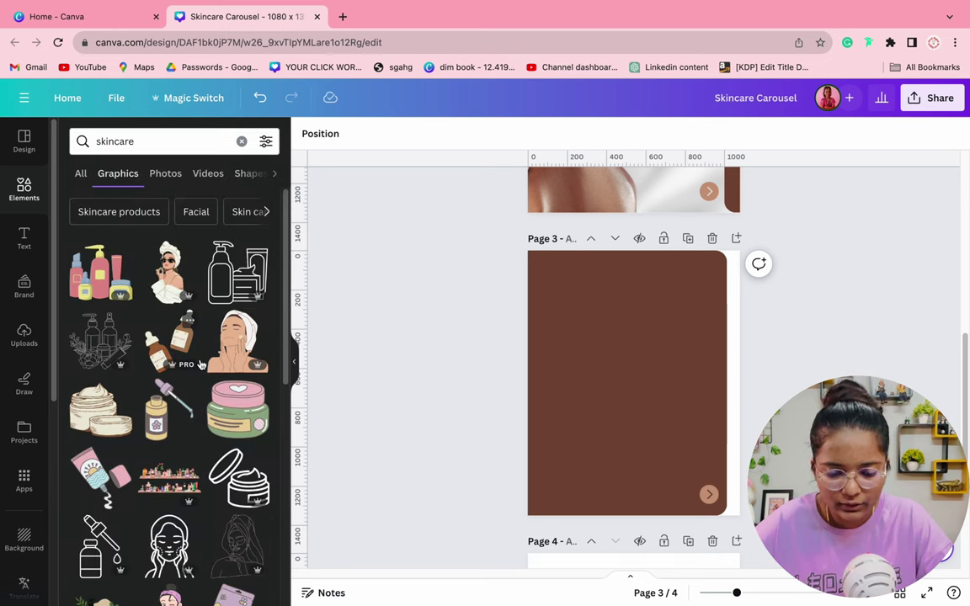
scroll(200, 364, "down", 10)
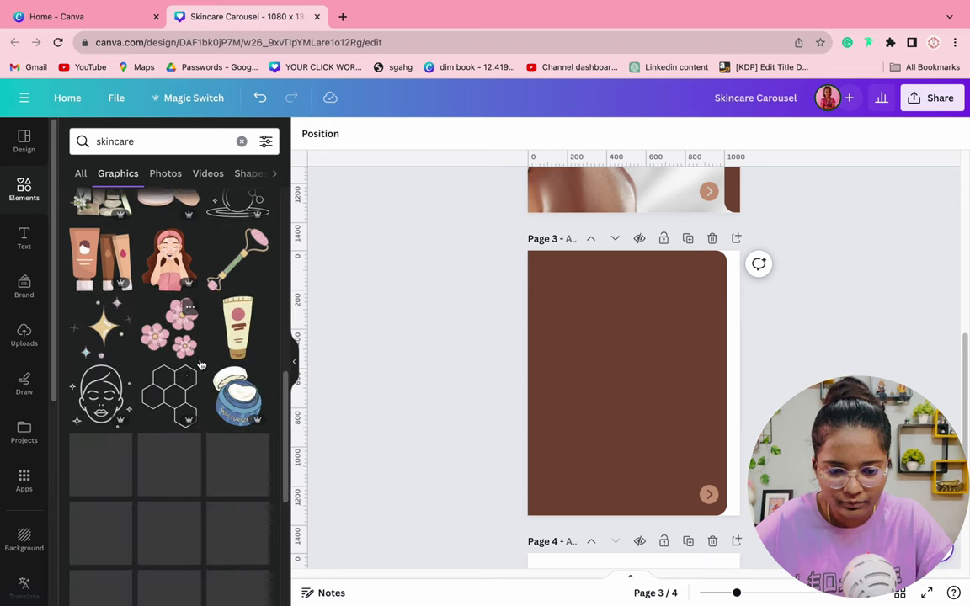
scroll(200, 363, "down", 3)
Search the graphics for "skincare icons" and browse the results
left_click(171, 142)
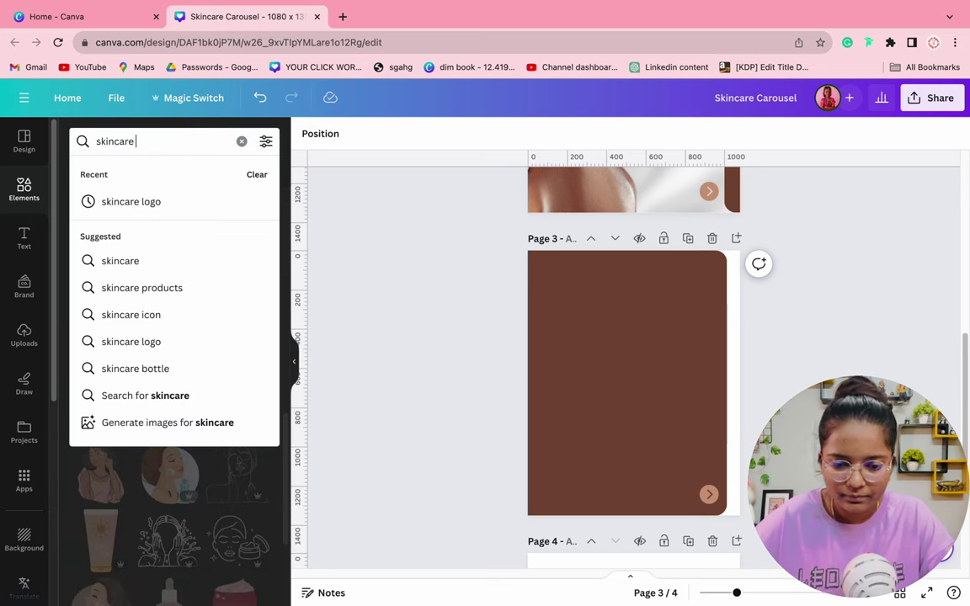
type("icons")
key("Return")
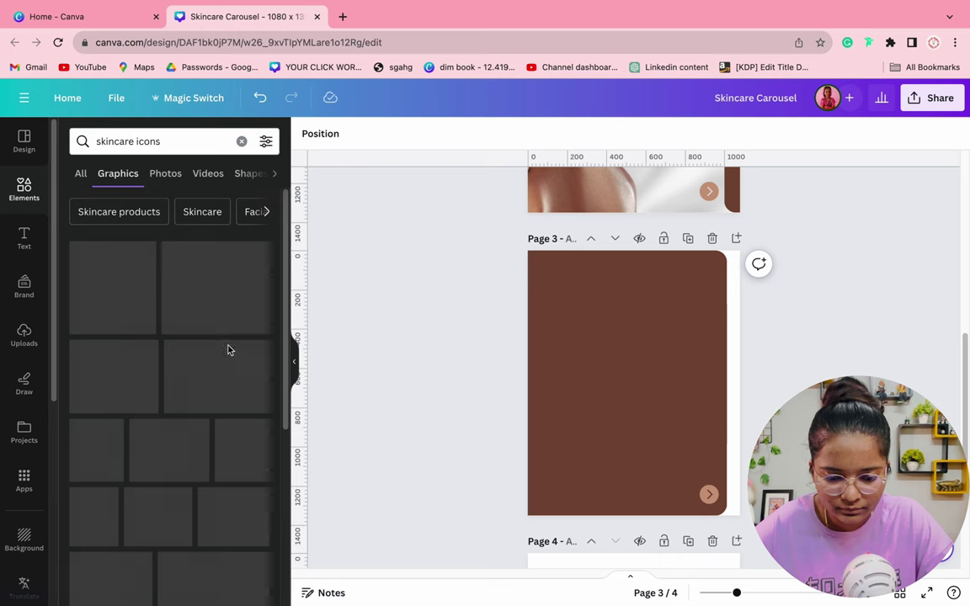
scroll(220, 396, "down", 6)
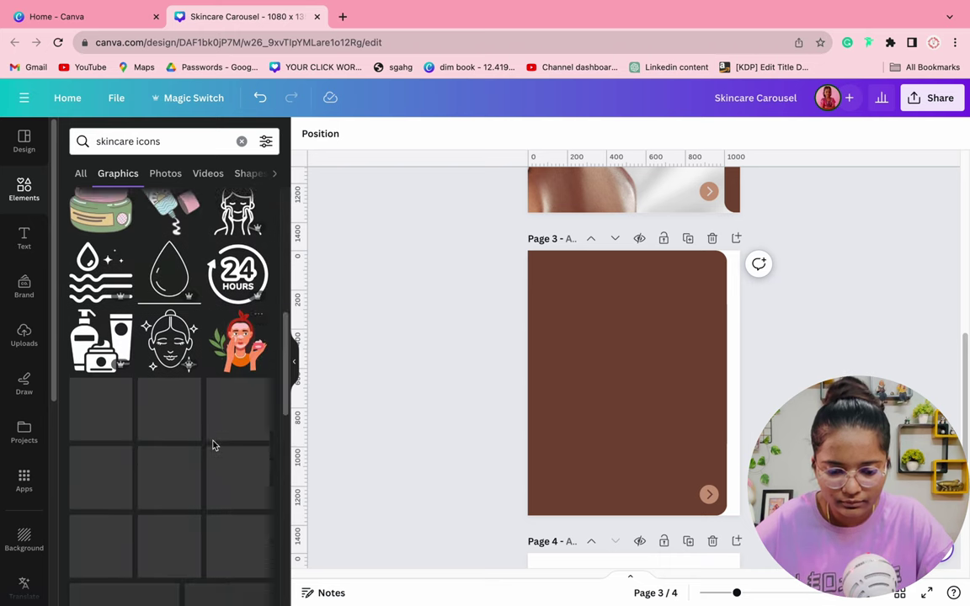
scroll(213, 445, "down", 2)
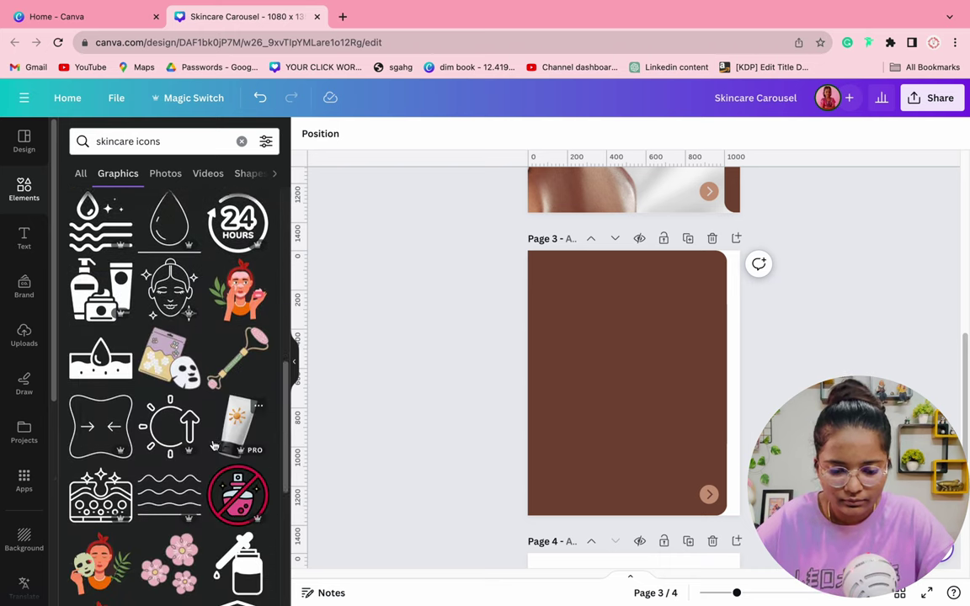
Browse the skincare photos and add the photo of dropper bottles beside a brown box to page 3
scroll(213, 445, "down", 5)
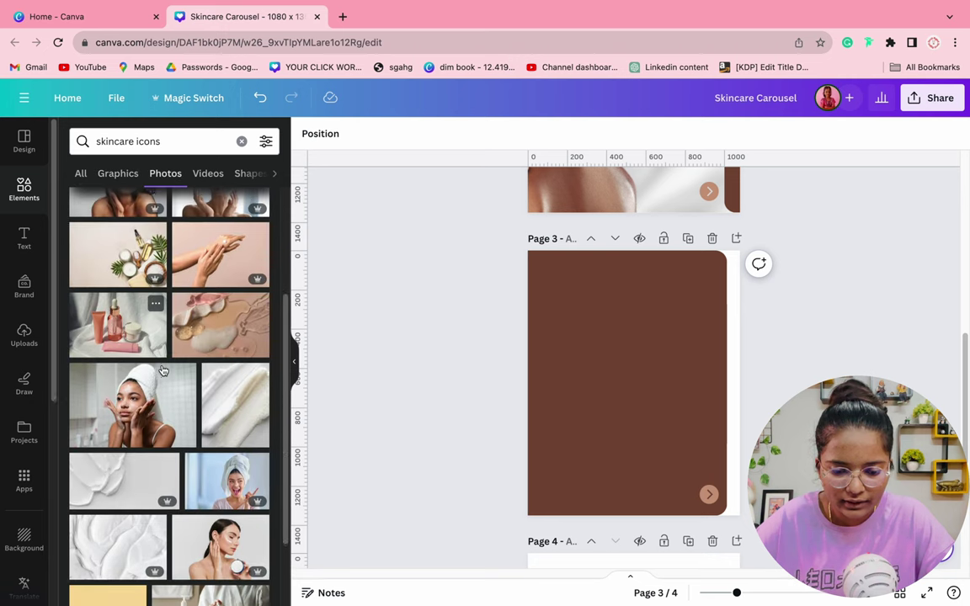
scroll(163, 371, "down", 2)
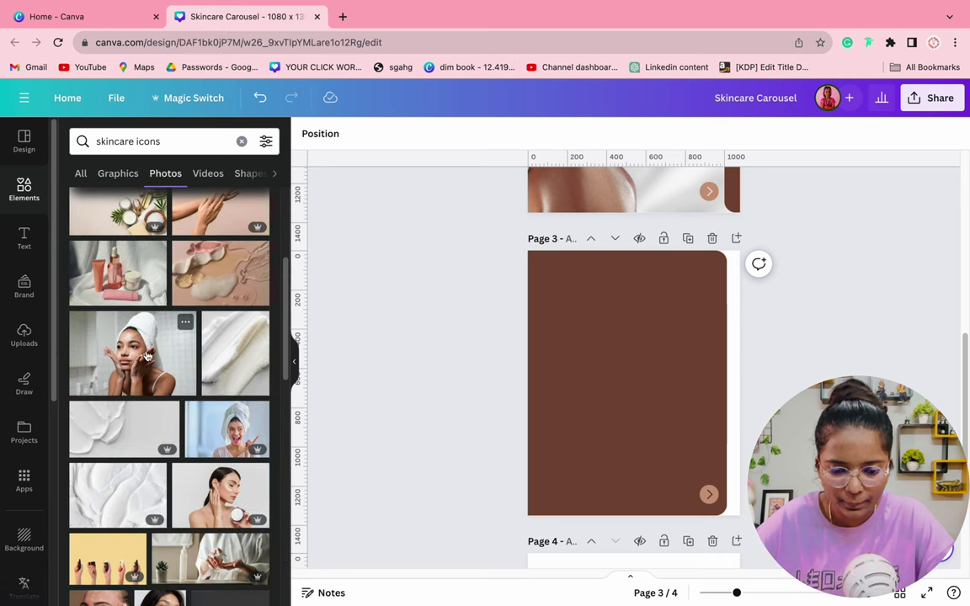
scroll(139, 355, "down", 3)
scroll(125, 354, "down", 8)
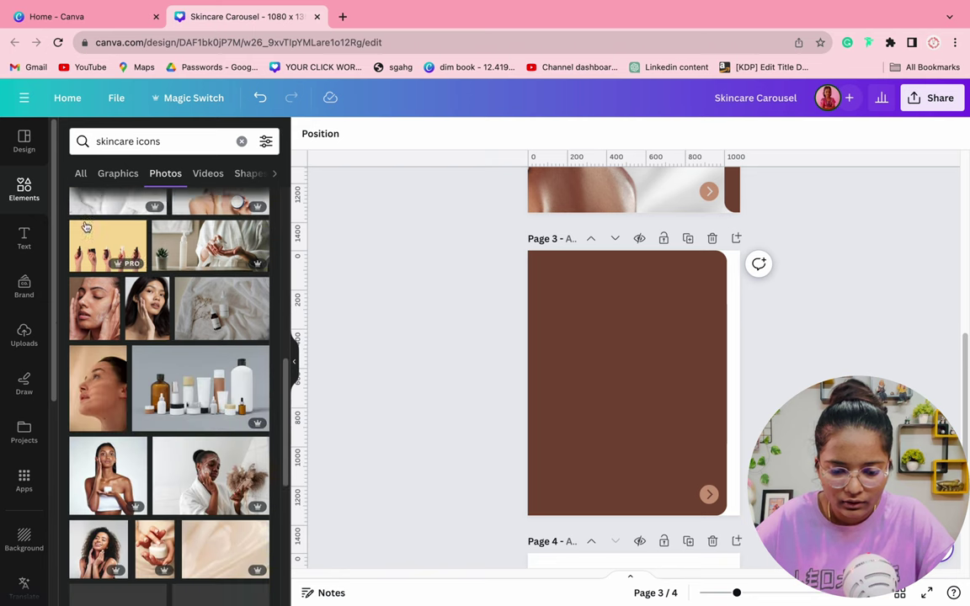
scroll(92, 244, "down", 2)
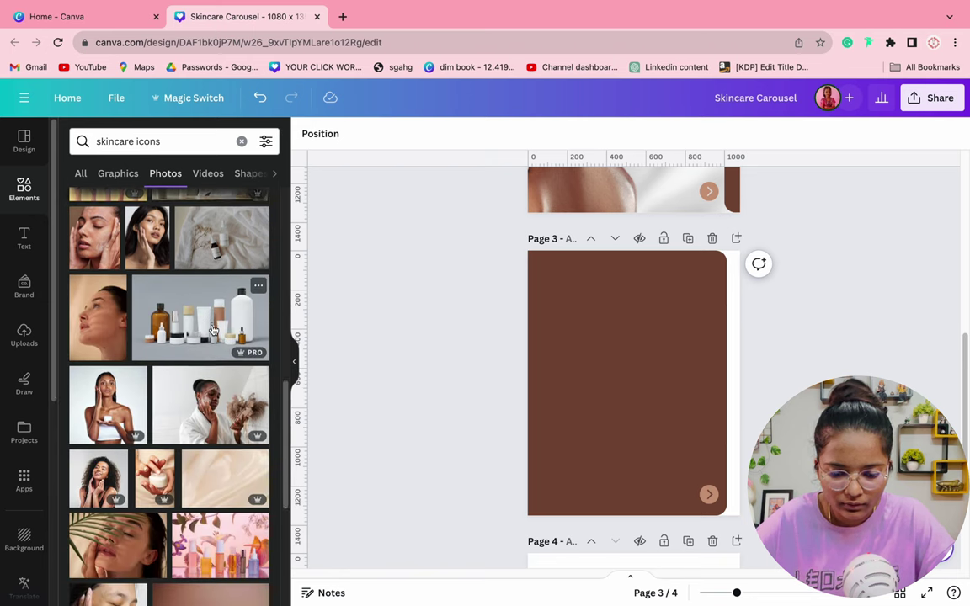
scroll(213, 330, "down", 5)
left_click(211, 484)
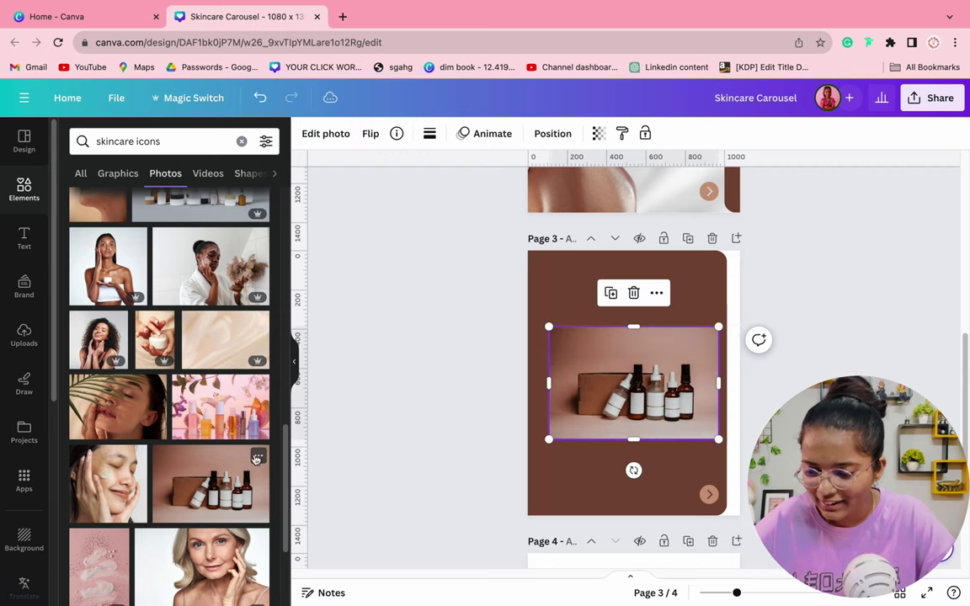
Shift the bottles photo slightly down on page 3 and remove its background
left_click(394, 325)
left_click_drag(642, 366, 643, 378)
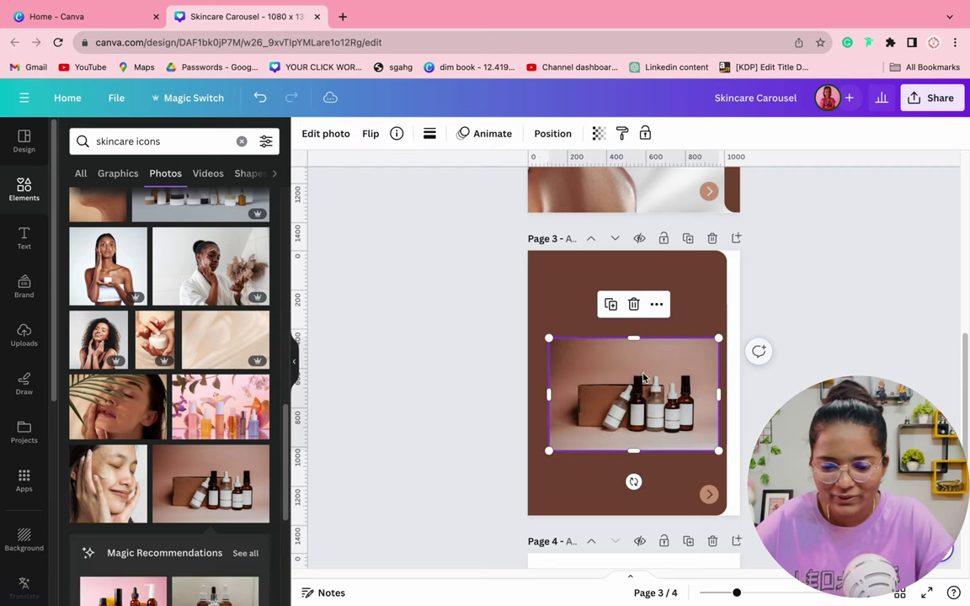
left_click(326, 133)
left_click(93, 232)
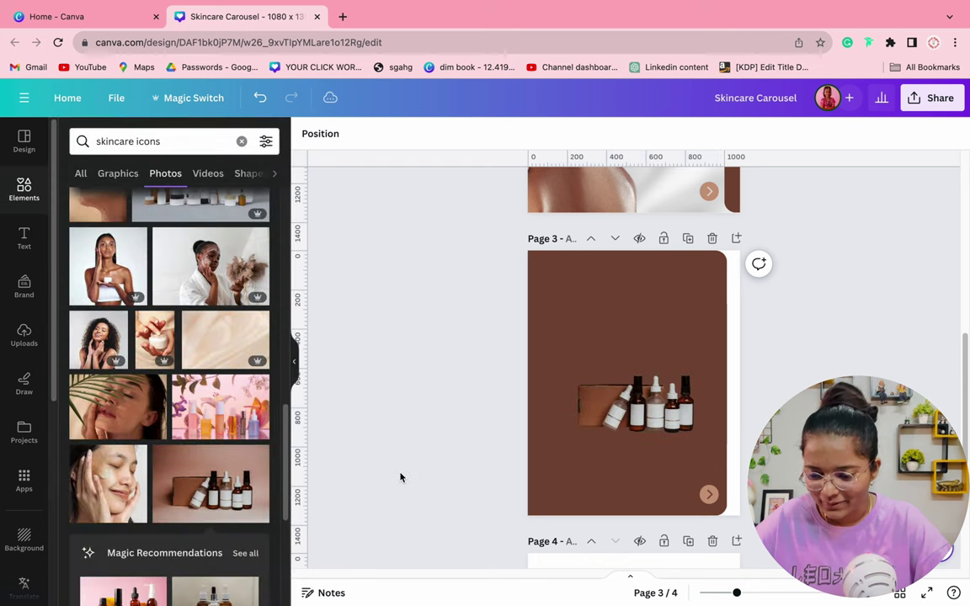
Try the bottles cut-out greatly enlarged past page 3's edges, changing its layer order and shifting it sideways
left_click_drag(631, 388, 592, 480)
left_click_drag(676, 427, 850, 320)
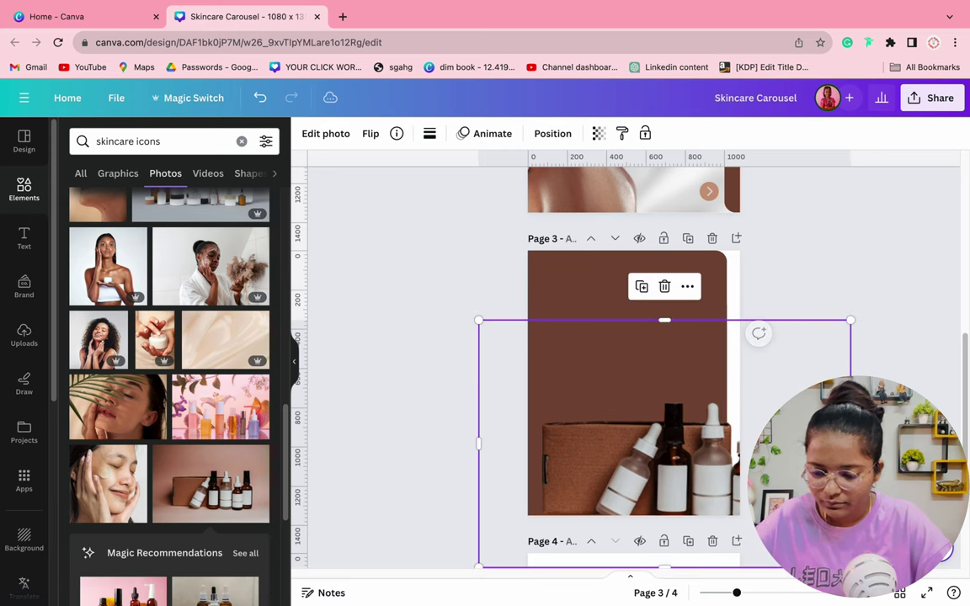
left_click(942, 399)
left_click(712, 455)
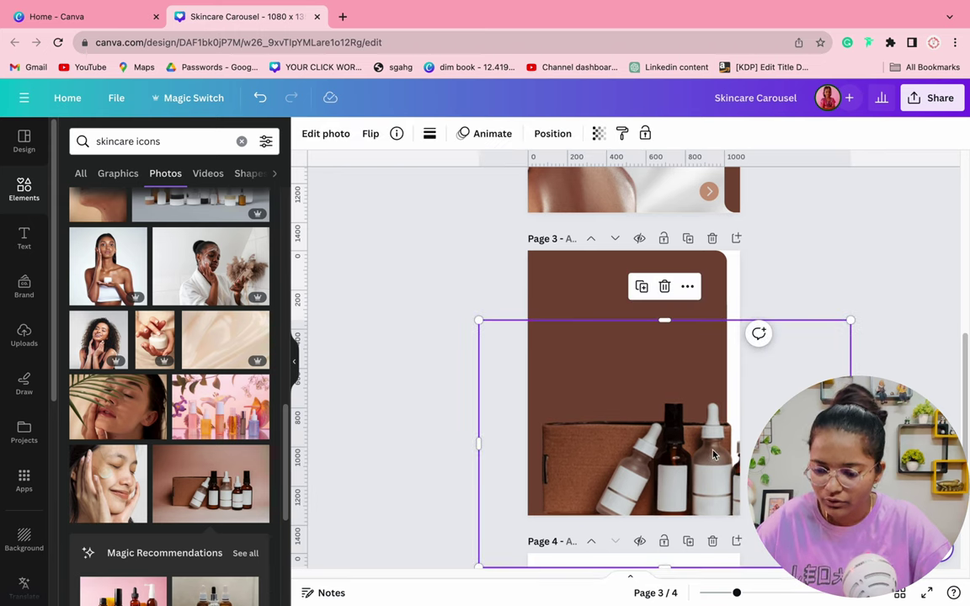
key("ctrl+[")
key("ctrl+]")
left_click_drag(713, 455, 613, 450)
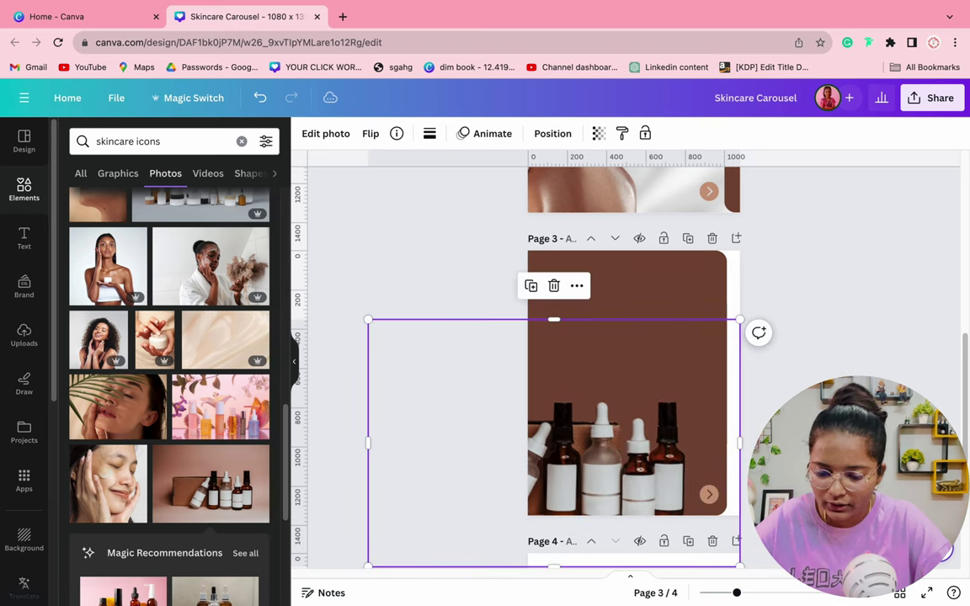
left_click_drag(560, 423, 665, 395)
Shrink the bottles cut-out to about the brown panel's width and place it along page 3's lower edge beside the arrow
left_click_drag(847, 289, 645, 426)
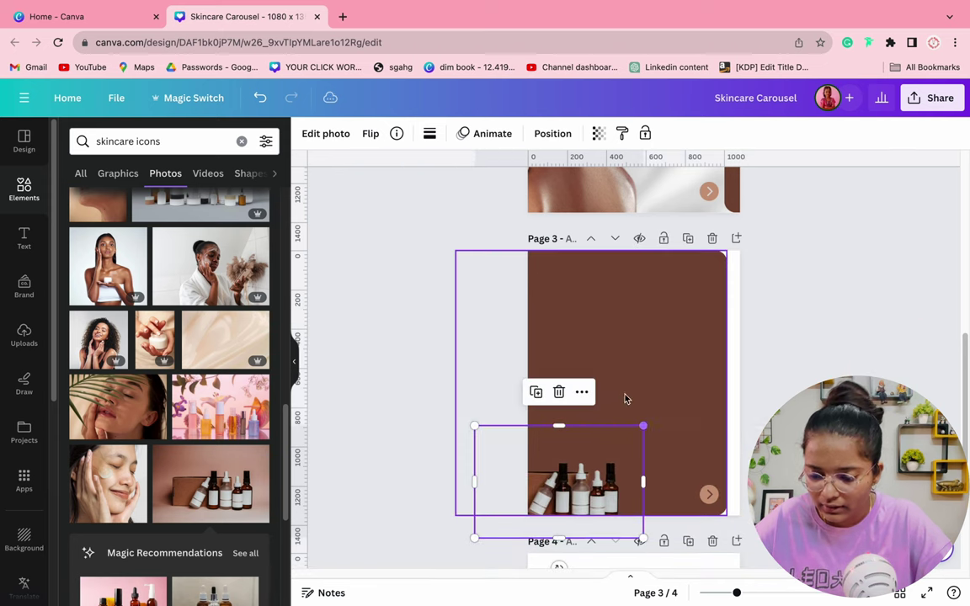
left_click_drag(581, 471, 621, 478)
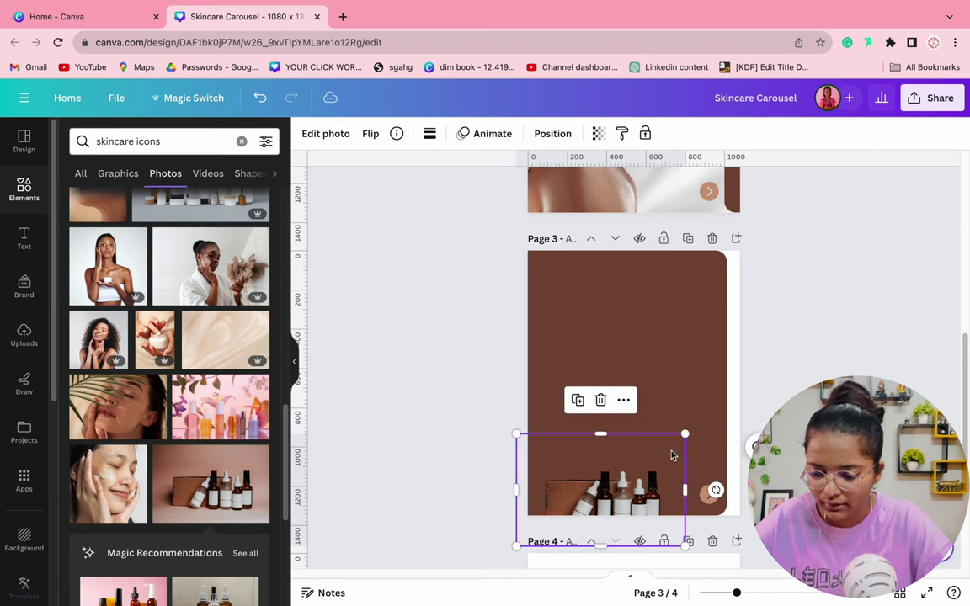
left_click_drag(683, 434, 727, 406)
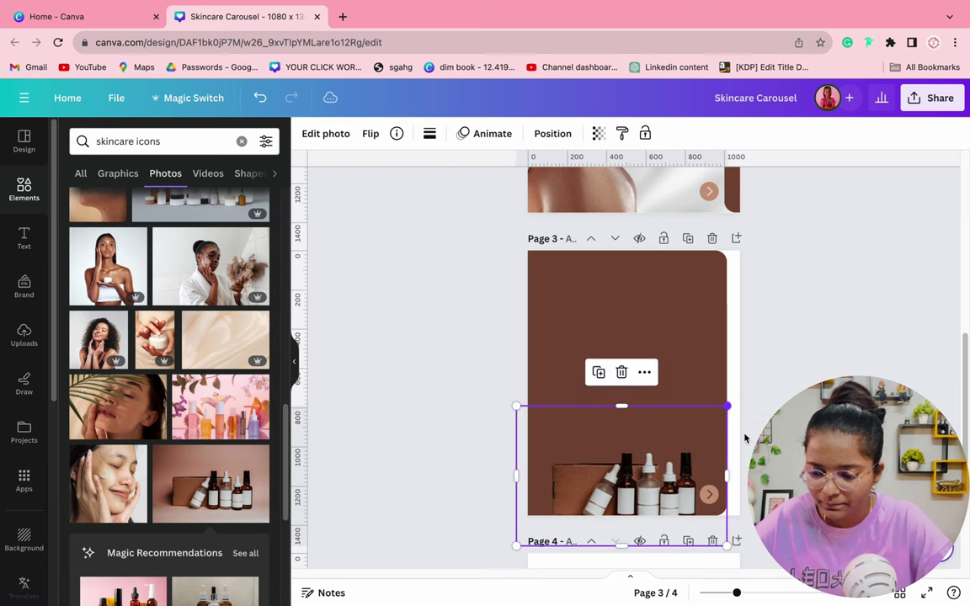
left_click_drag(654, 464, 645, 463)
left_click_drag(719, 406, 730, 397)
left_click(786, 413)
scroll(787, 412, "up", 1)
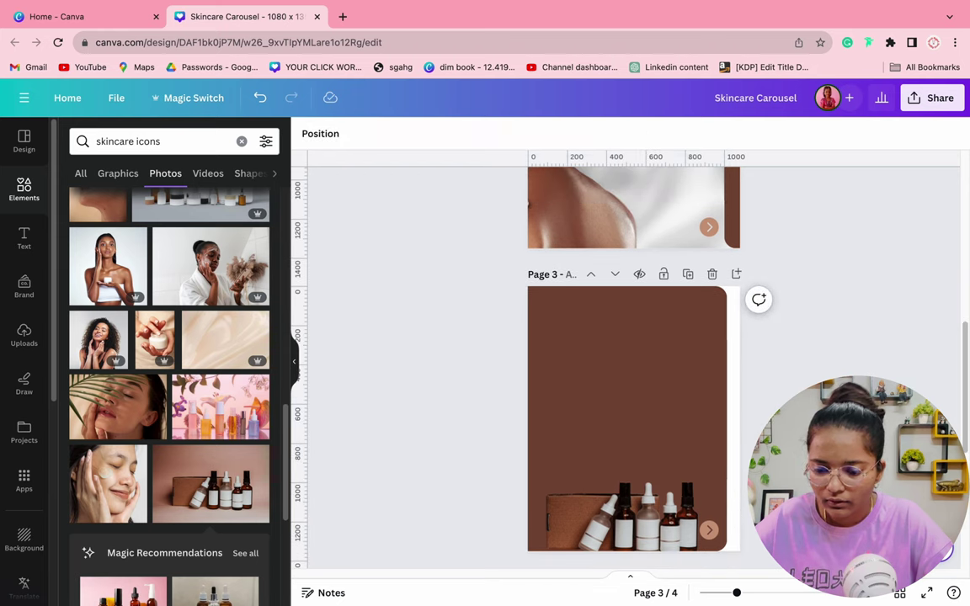
Apply a Glow shadow to the bottles cut-out and set its color to white, #FFFFFF
left_click(572, 523)
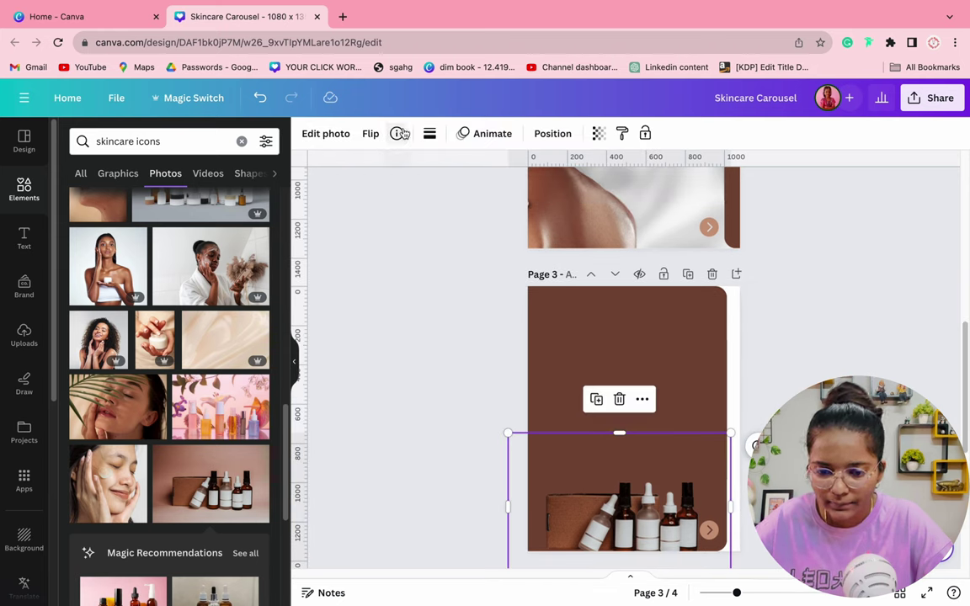
left_click(313, 136)
scroll(126, 488, "down", 2)
left_click(105, 476)
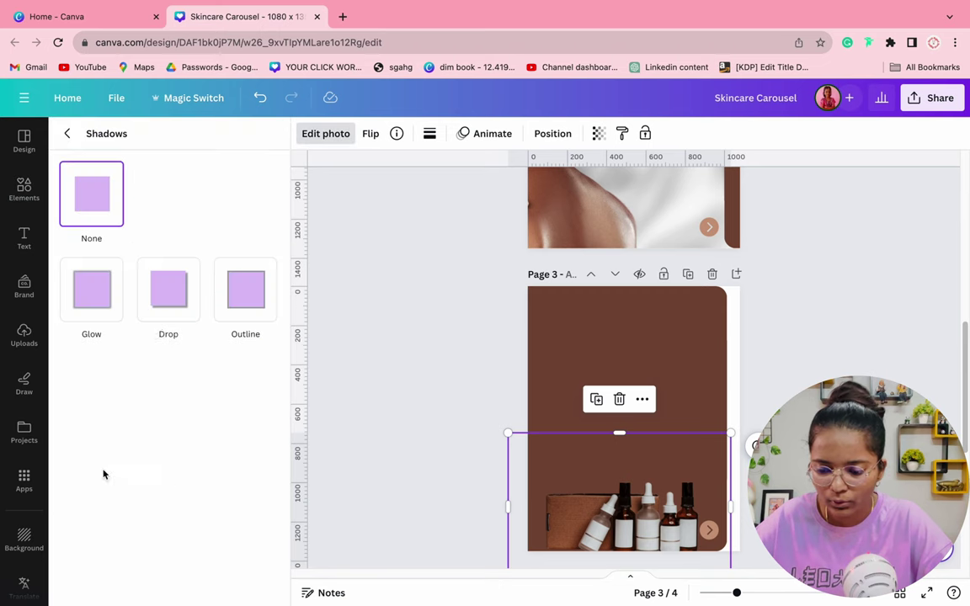
left_click(108, 297)
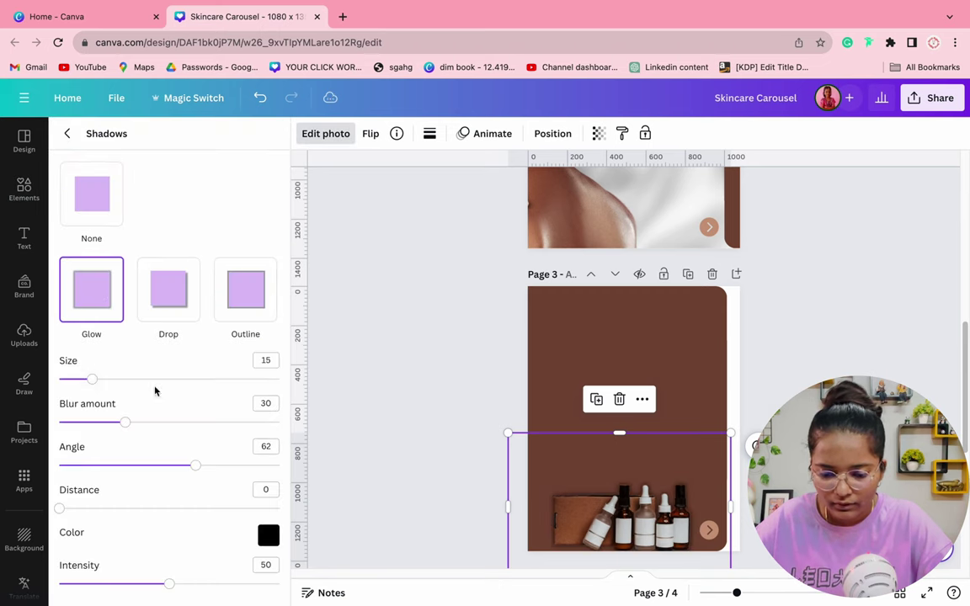
left_click(262, 533)
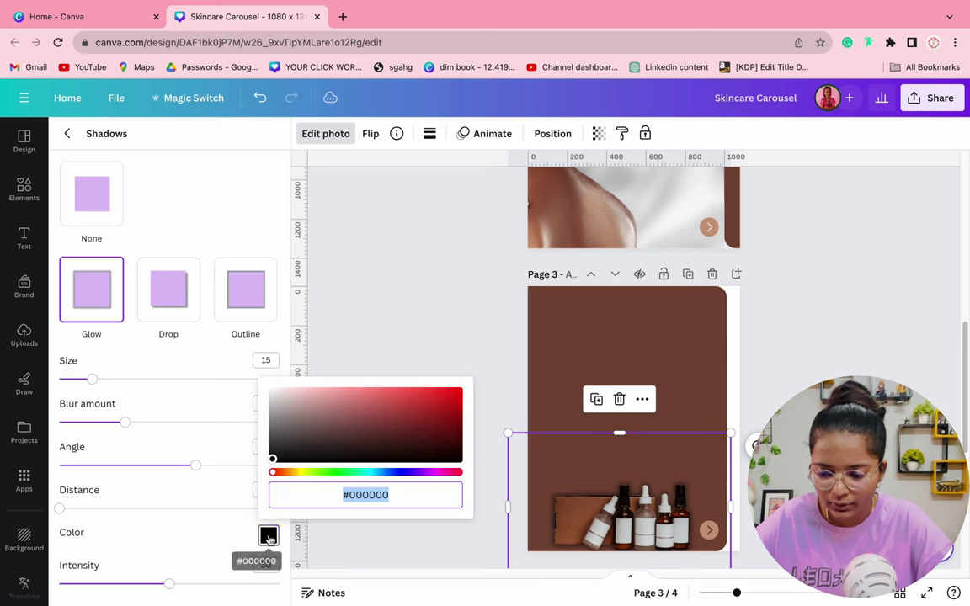
left_click_drag(274, 459, 243, 319)
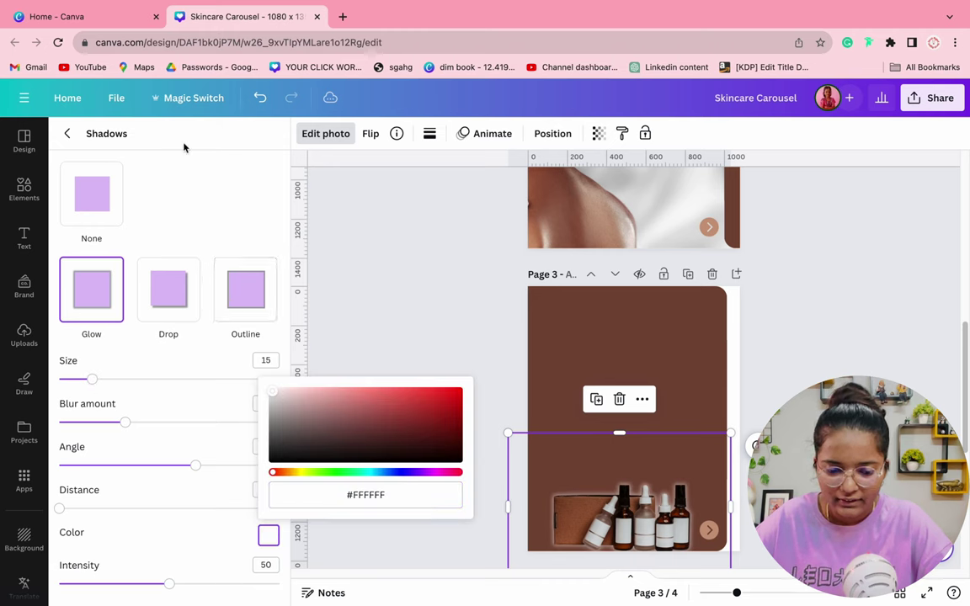
Set the bottles' glow size to 2 and its blur amount to 19
left_click(205, 212)
left_click_drag(92, 380, 64, 380)
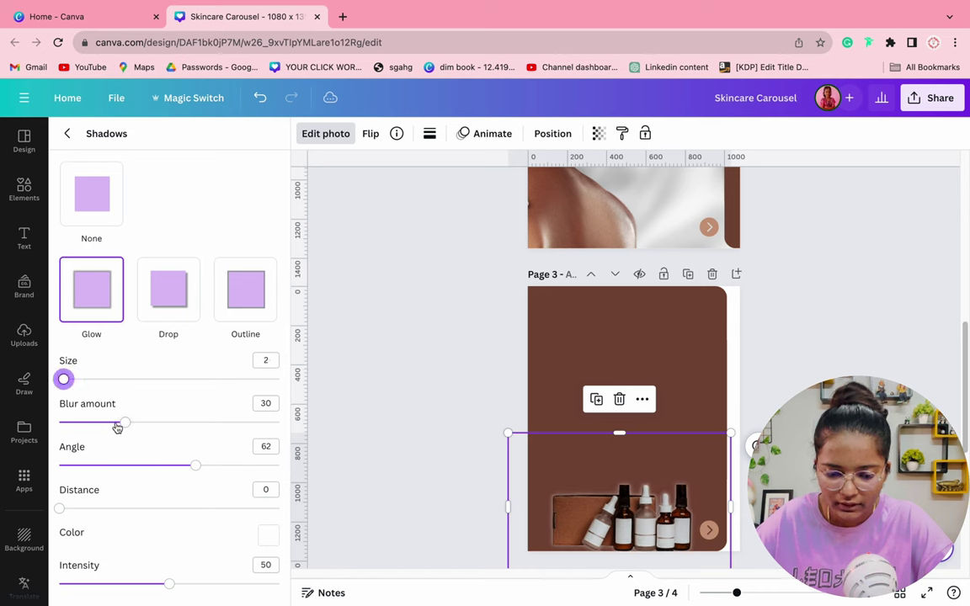
left_click_drag(124, 422, 101, 423)
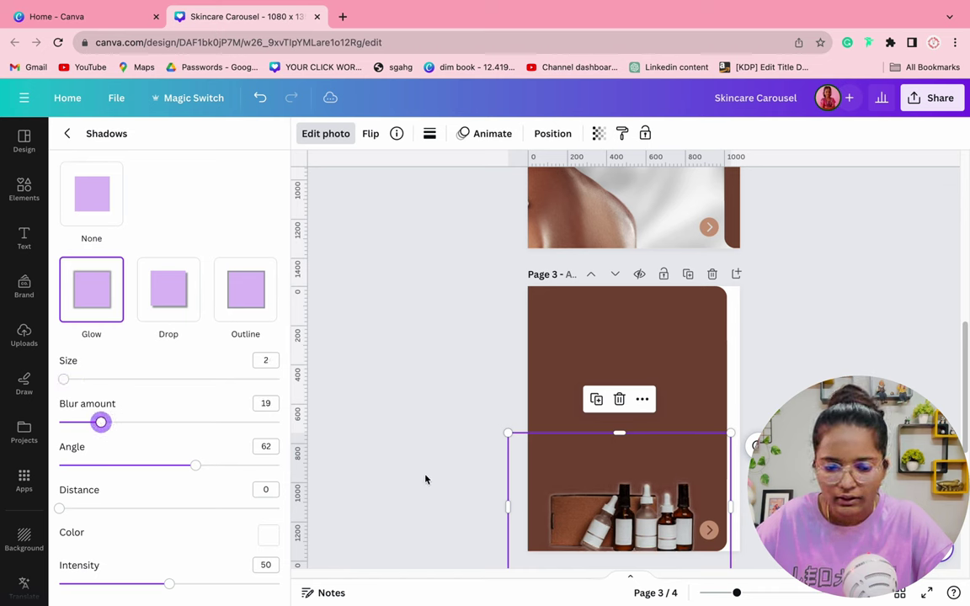
left_click(67, 134)
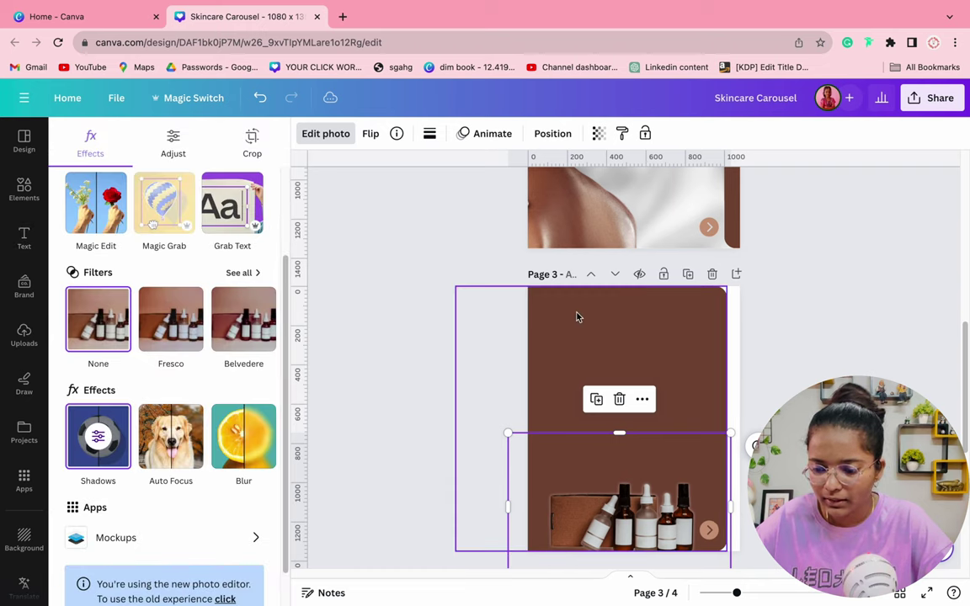
Copy the body paragraph from page 2 to page 3, widen it to nearly the brown panel's width and place it above the bottles
scroll(519, 280, "up", 5)
left_click(676, 411)
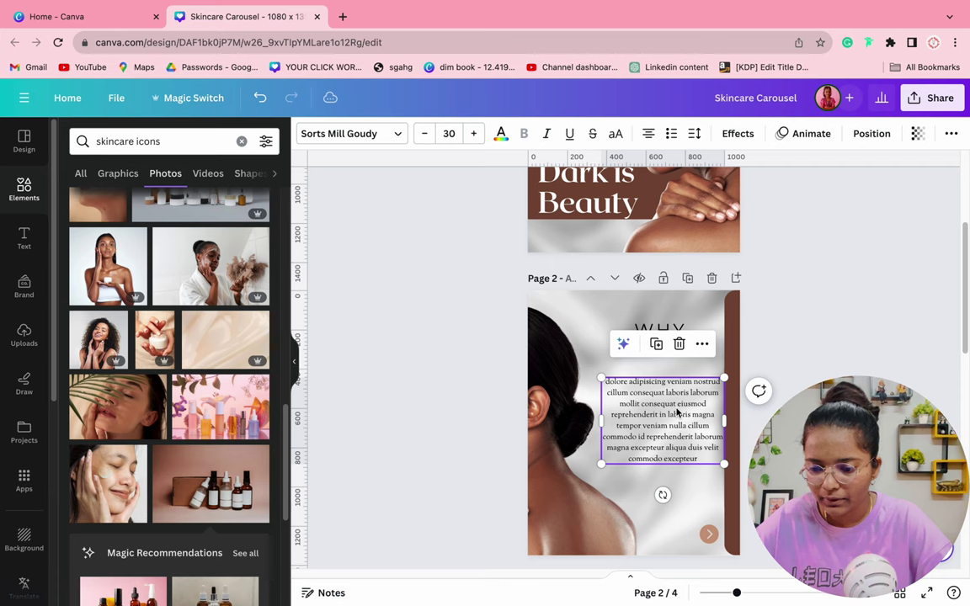
scroll(677, 411, "down", 5)
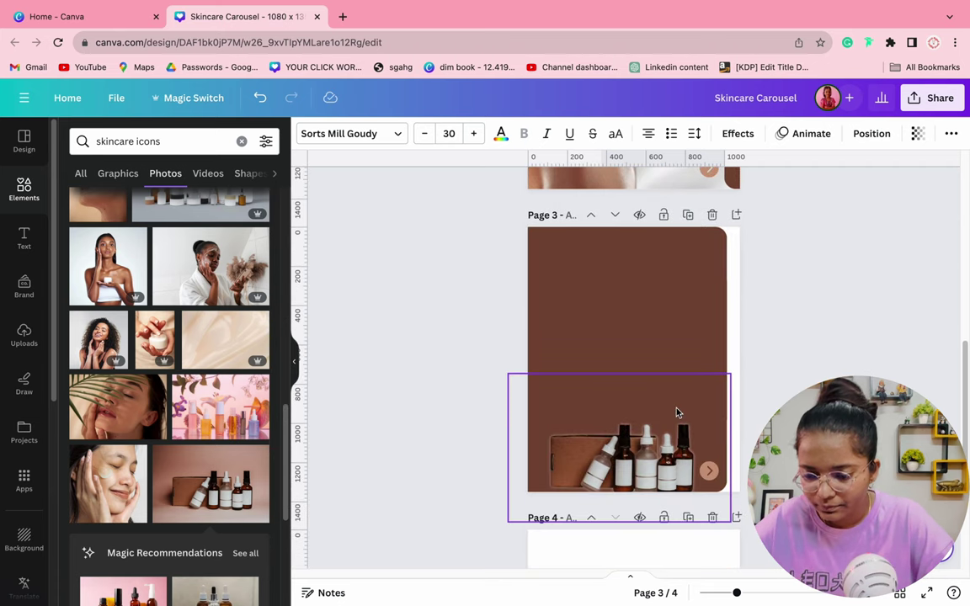
key("ctrl+v")
left_click_drag(699, 372, 718, 331)
left_click_drag(630, 315, 635, 318)
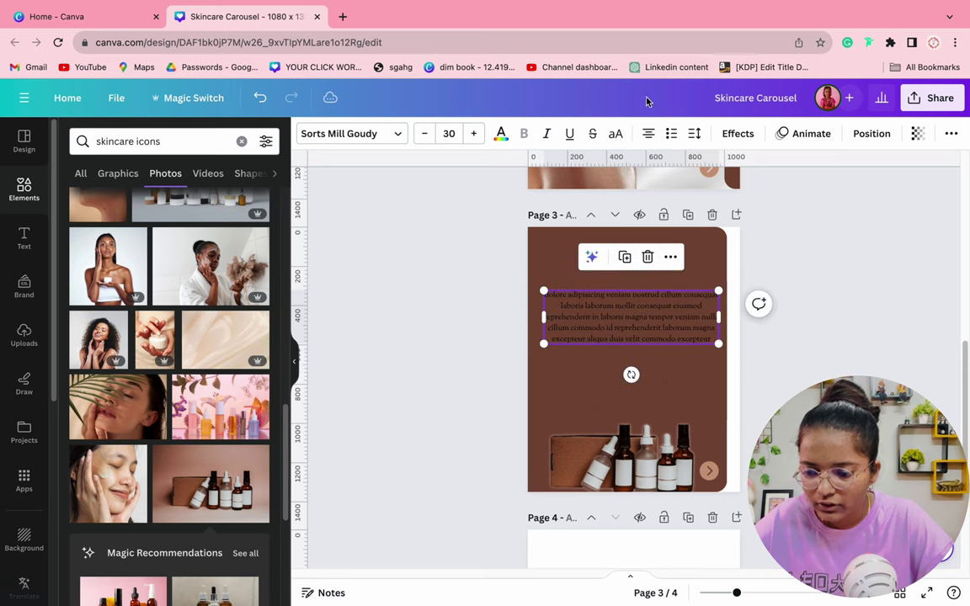
Turn page 3's paragraph into a left-aligned bulleted list and split it into three two-line bullets
left_click(670, 133)
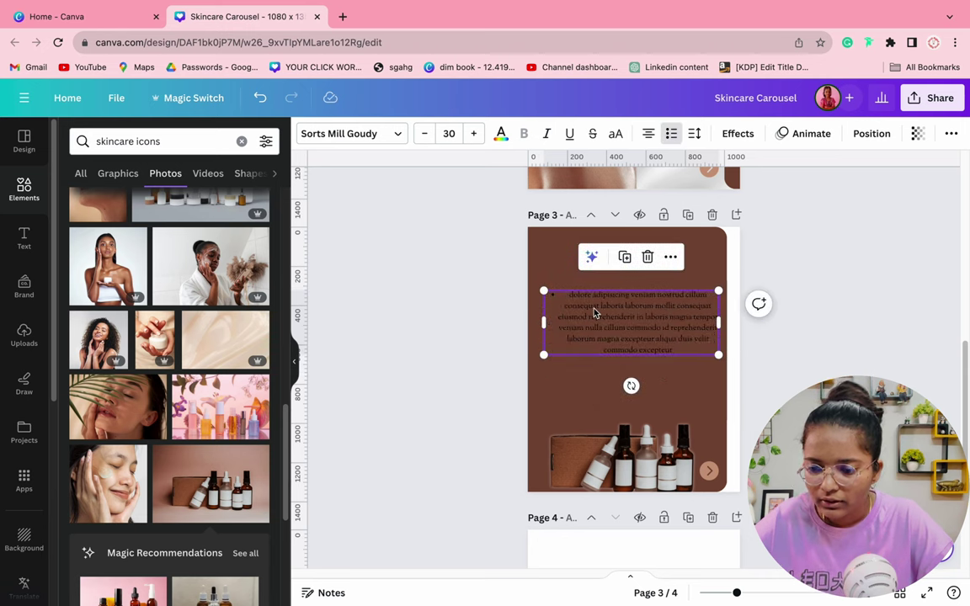
left_click(647, 133)
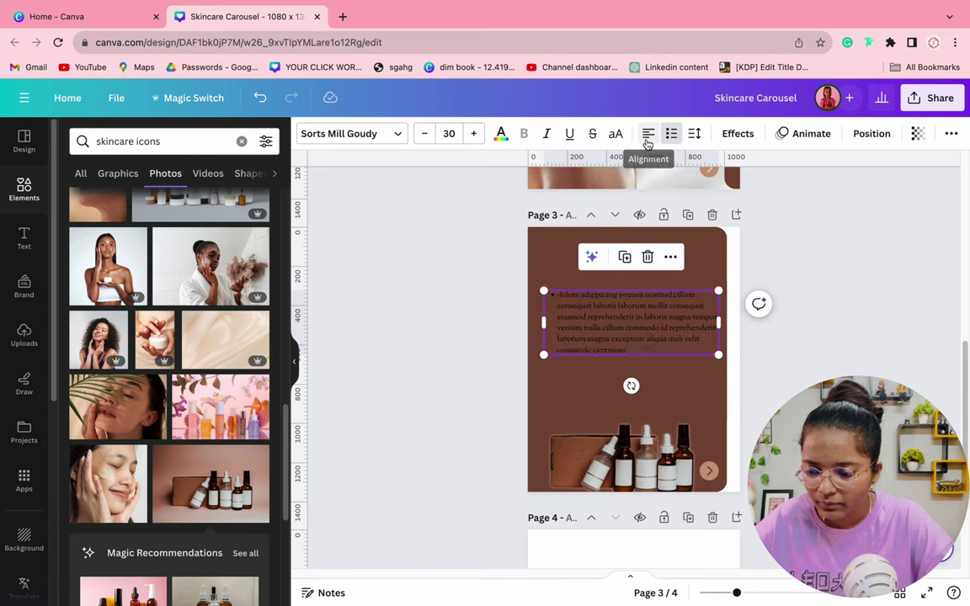
double_click(610, 321)
left_click(710, 309)
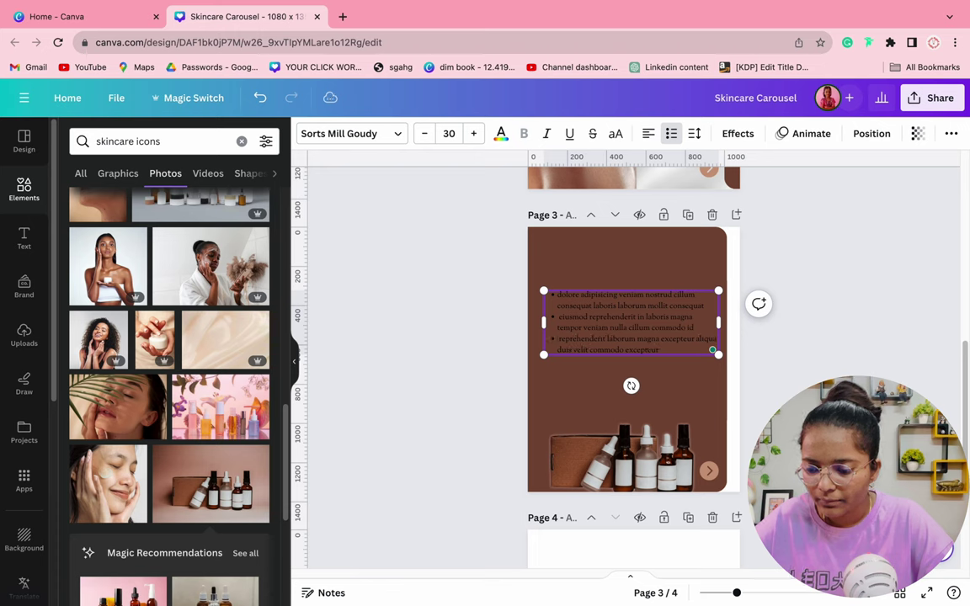
key("Escape")
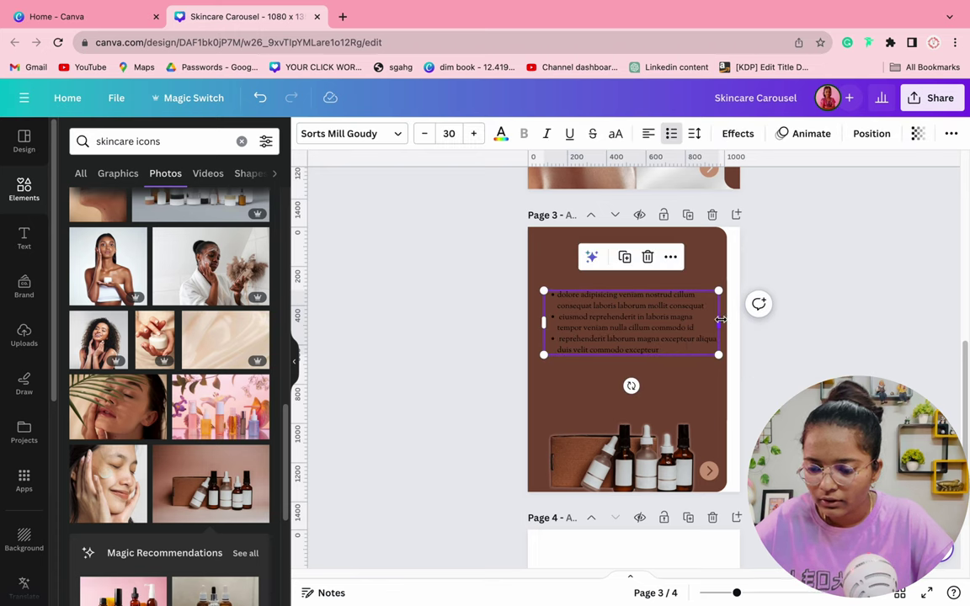
Narrow the bulleted text box slightly, move it down toward the bottles and color its text white
left_click_drag(721, 319, 710, 320)
left_click_drag(627, 330, 628, 354)
left_click(503, 133)
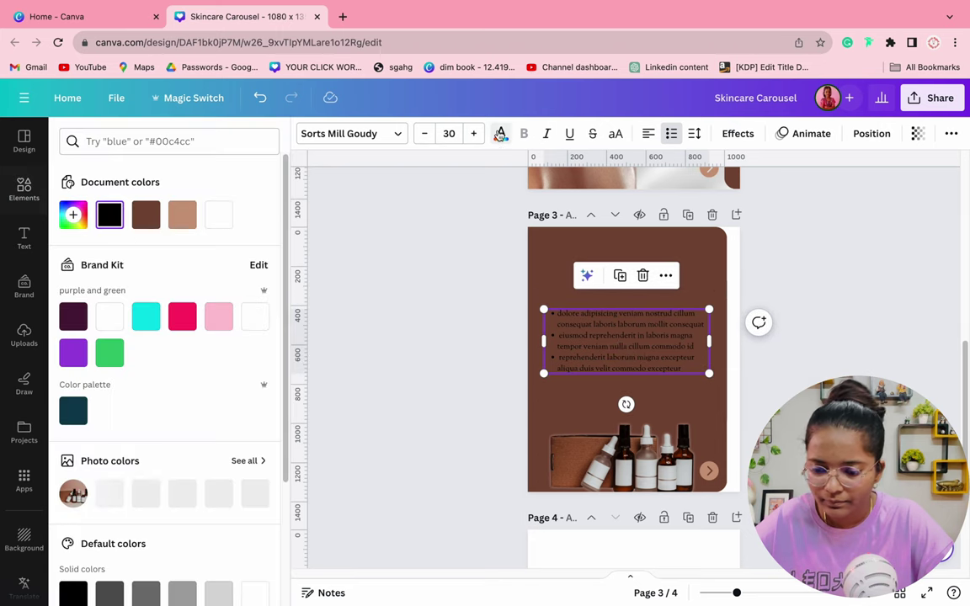
left_click(219, 212)
key("Escape")
left_click(413, 348)
Insert a blank line after the first and second bullets of page 3's list to space out the three points
left_click(696, 339)
left_click(696, 336)
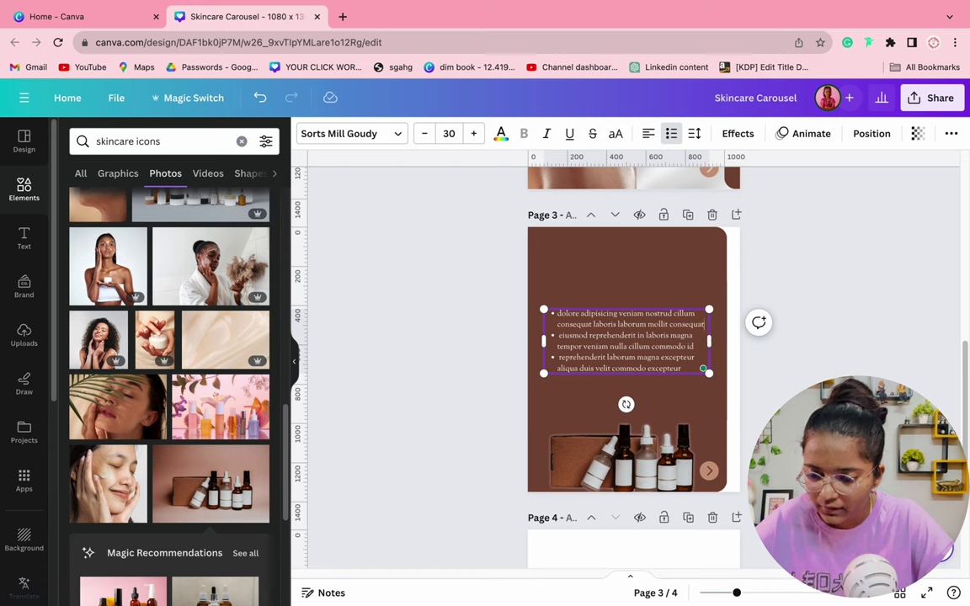
key("Return")
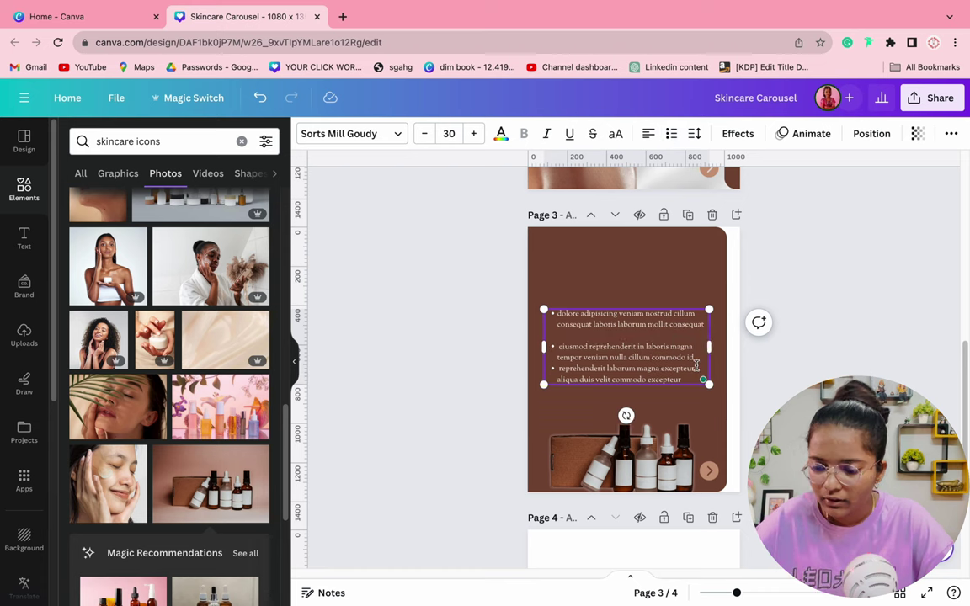
left_click(698, 358)
key("Return")
left_click(765, 287)
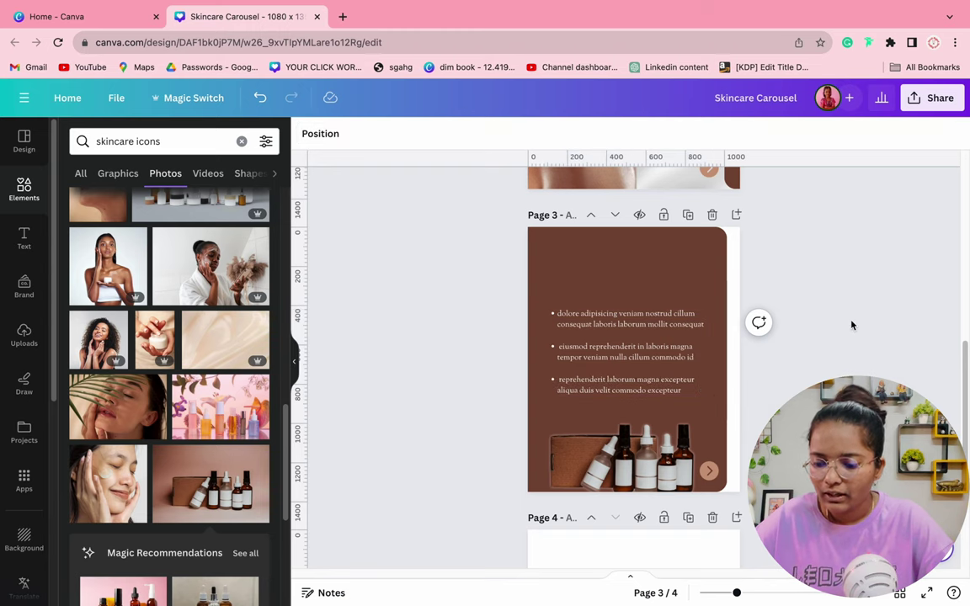
Copy the "WHY KIANO?" heading from page 2 to page 3, widen its text box and center it above the bulleted list
scroll(665, 282, "up", 5)
scroll(689, 292, "down", 3)
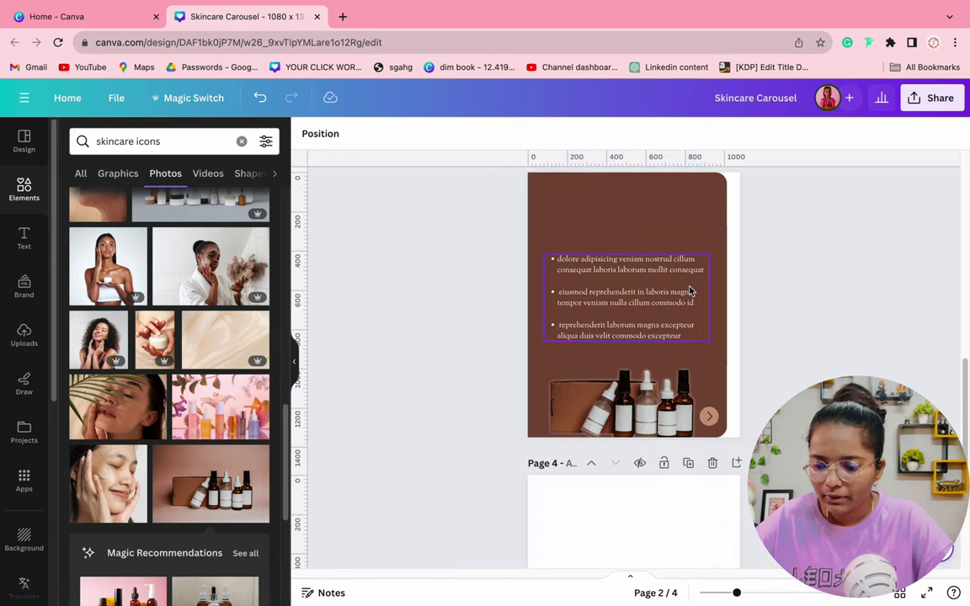
scroll(689, 292, "up", 5)
left_click(666, 268)
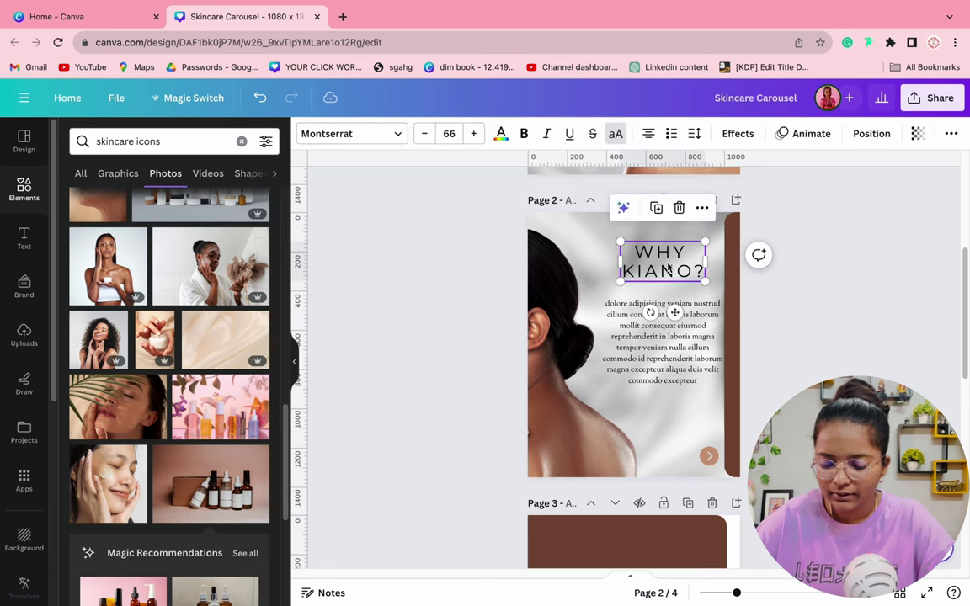
scroll(666, 268, "down", 4)
key("super+v")
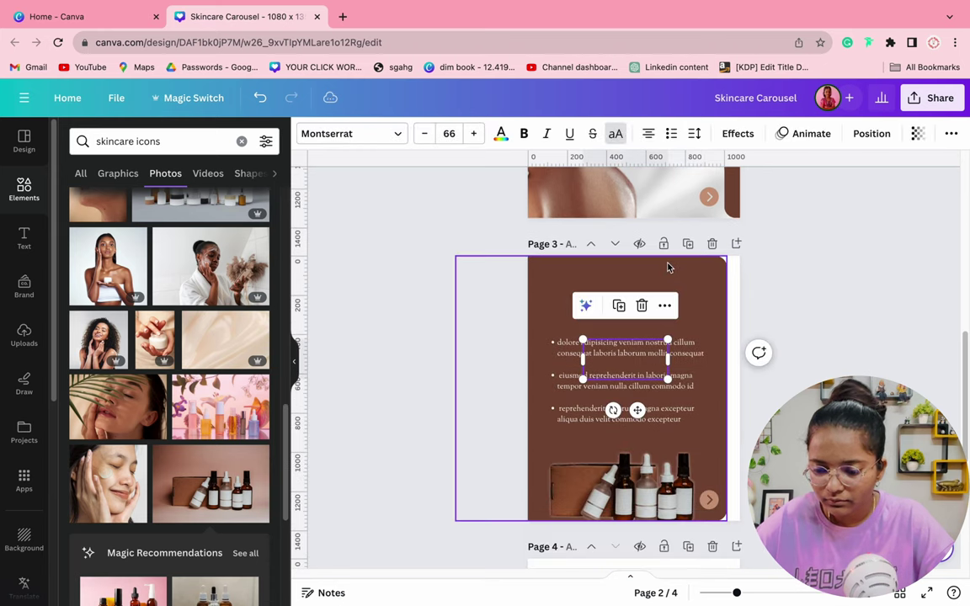
mouse_move(634, 378)
left_mouse_down()
mouse_move(604, 319)
mouse_move(626, 360)
left_mouse_up()
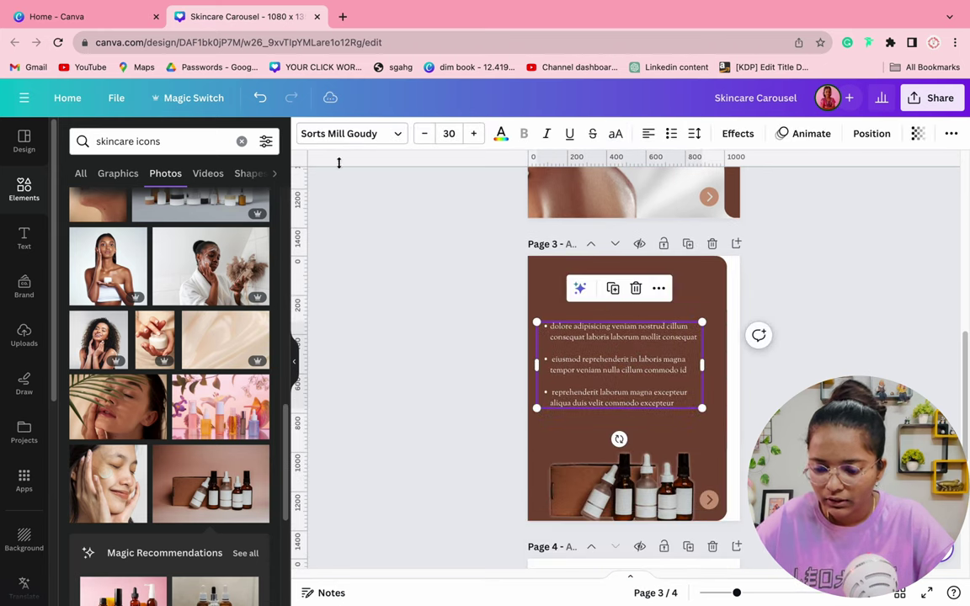
left_click(262, 106)
left_click(517, 314)
type("WHY KIANO?")
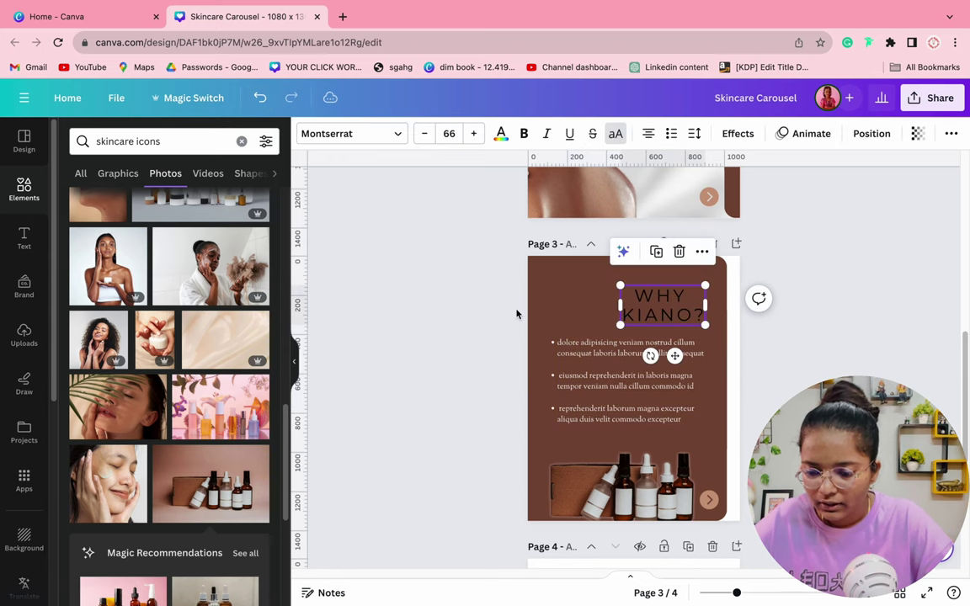
mouse_move(701, 313)
left_mouse_down()
mouse_move(630, 305)
mouse_move(699, 297)
left_mouse_up()
Replace page 3's heading text with "WHY OUR PRODUCTS?"
double_click(629, 294)
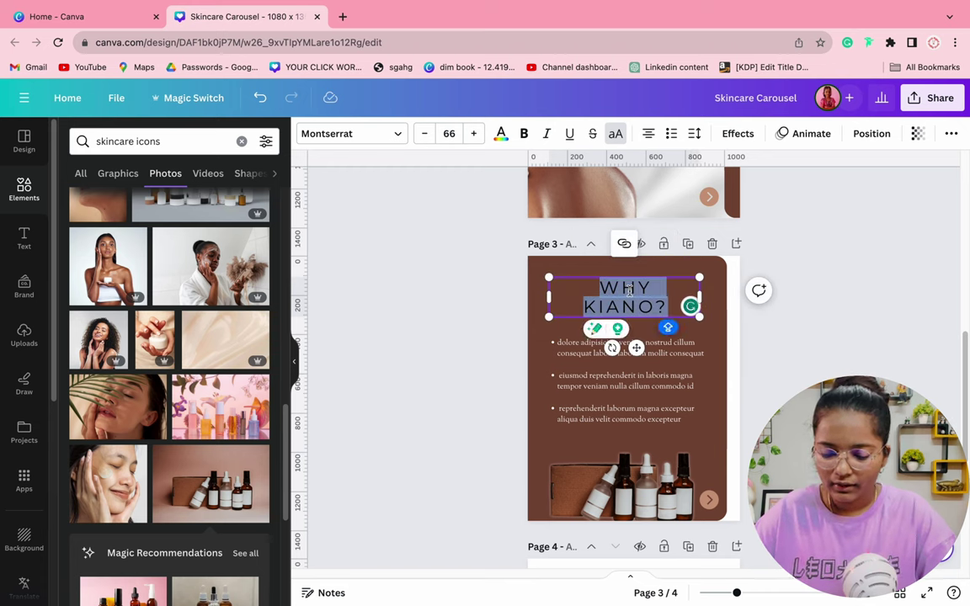
type("WHY OU")
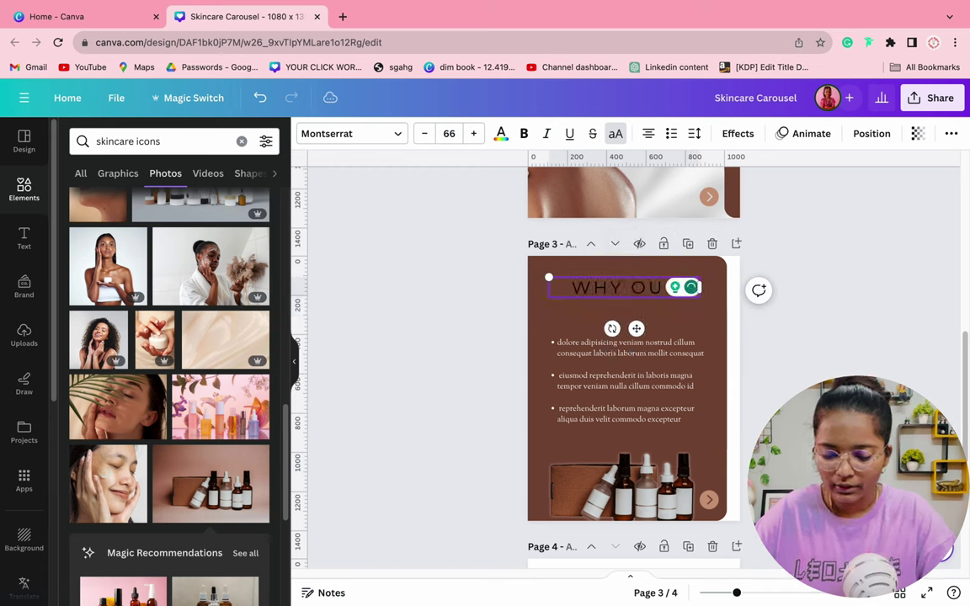
type("R PRODUCTS?")
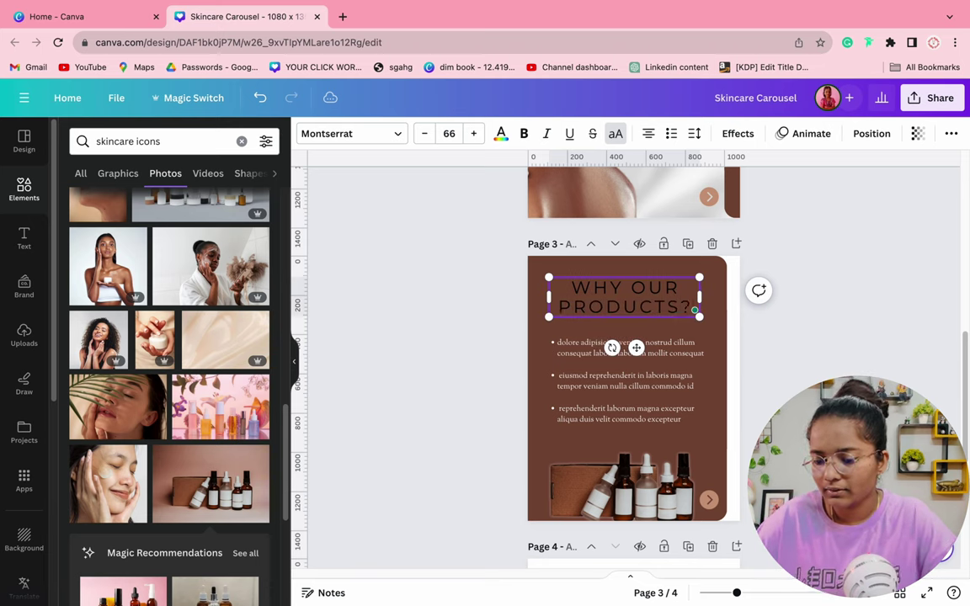
left_click(421, 338)
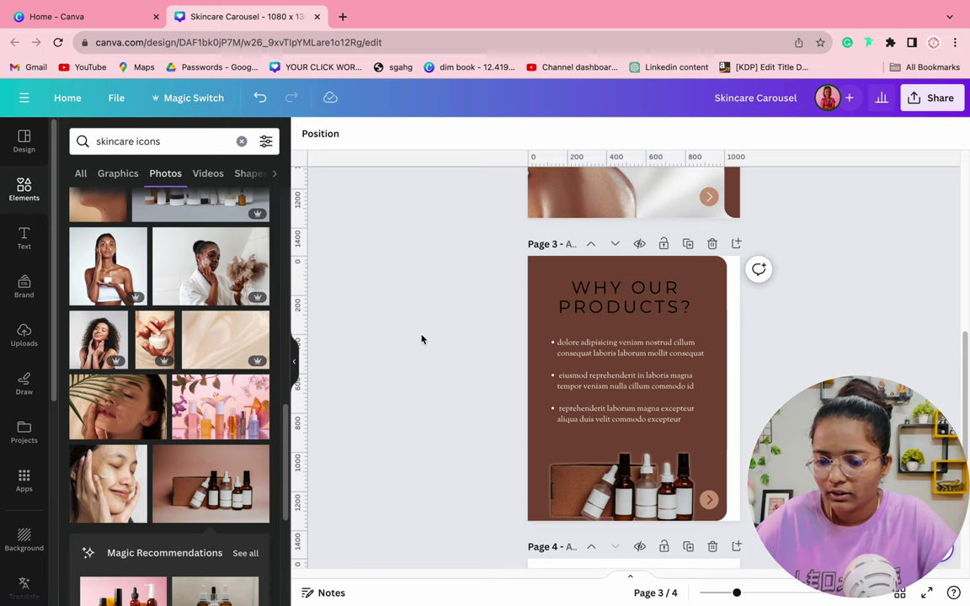
Color page 3's heading white
left_click(624, 327)
left_click(625, 313)
left_click(499, 135)
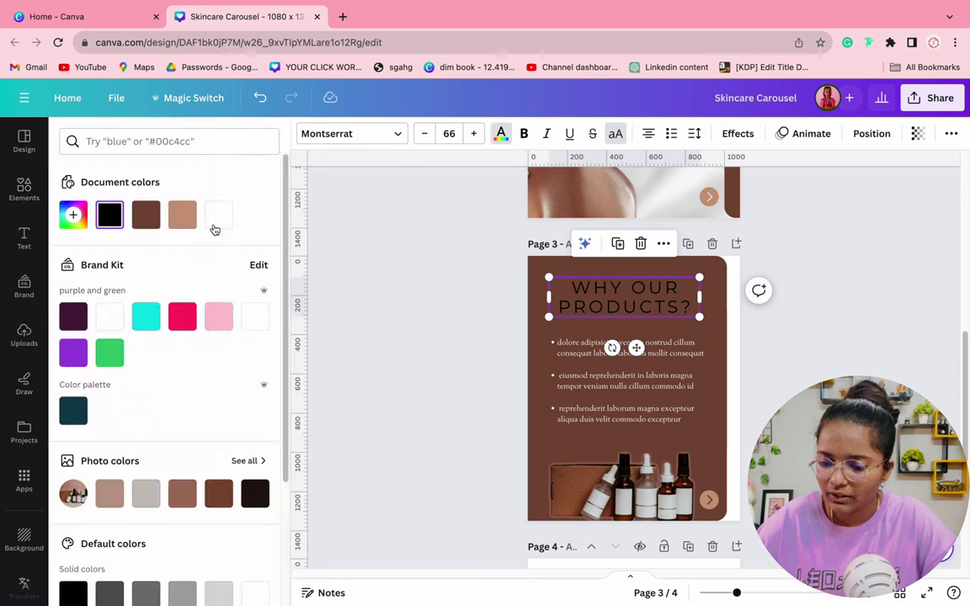
left_click(219, 214)
left_click(398, 382)
scroll(397, 382, "down", 1)
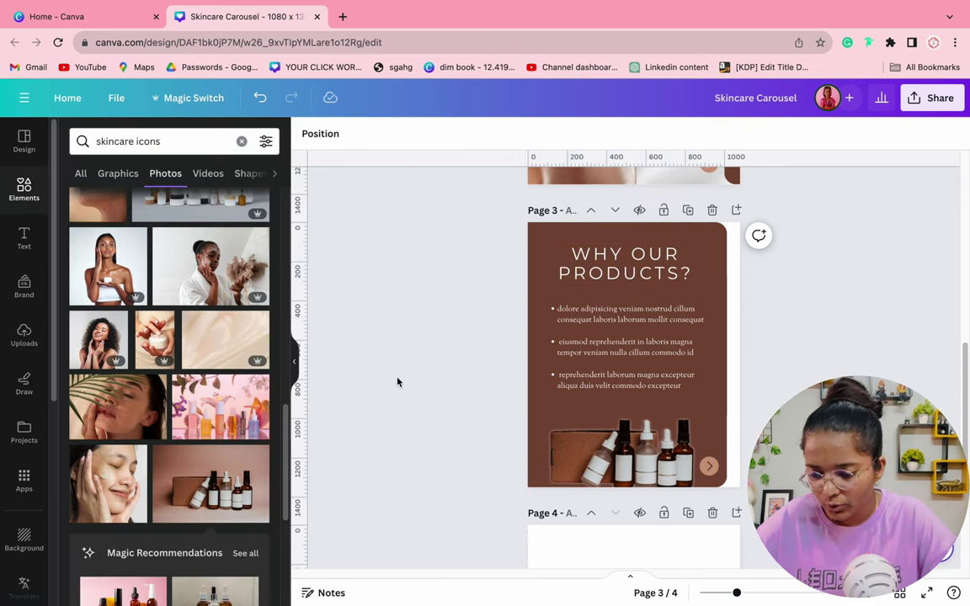
Enlarge the bottles photo slightly and reposition it along the bottom edge of page 3's brown panel
left_click(544, 392)
left_click_drag(605, 442, 607, 442)
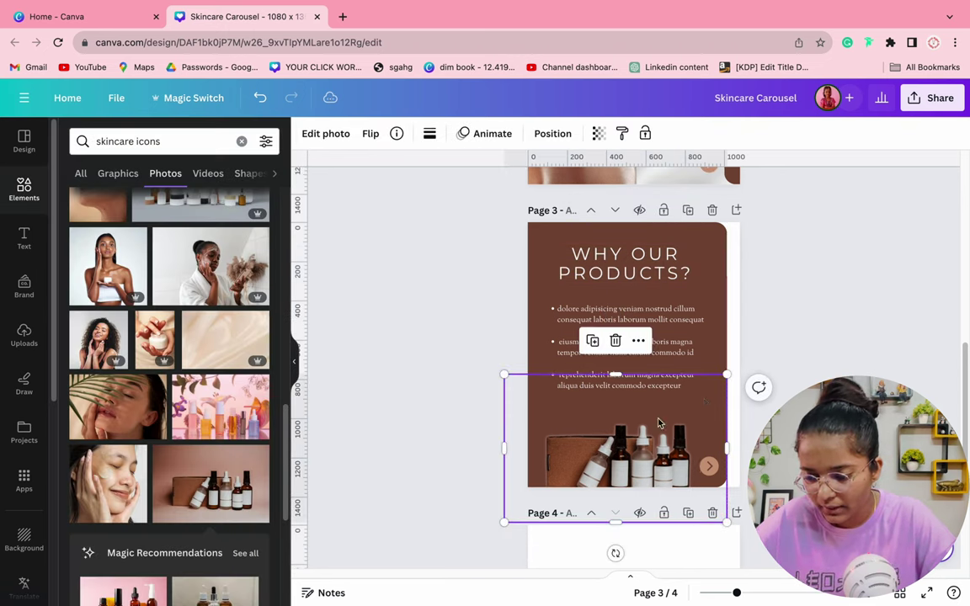
left_click_drag(727, 375, 739, 363)
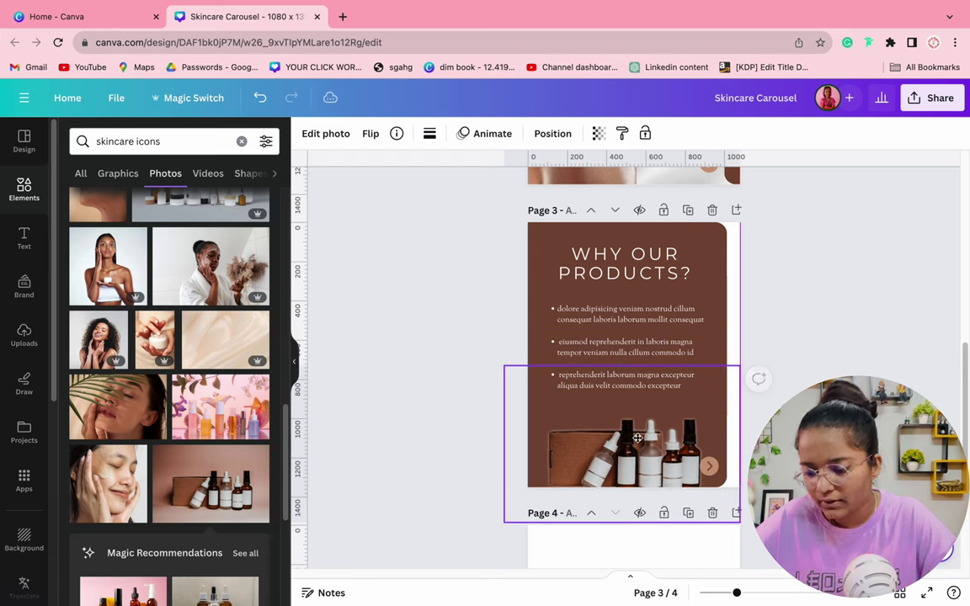
left_click_drag(638, 435, 638, 439)
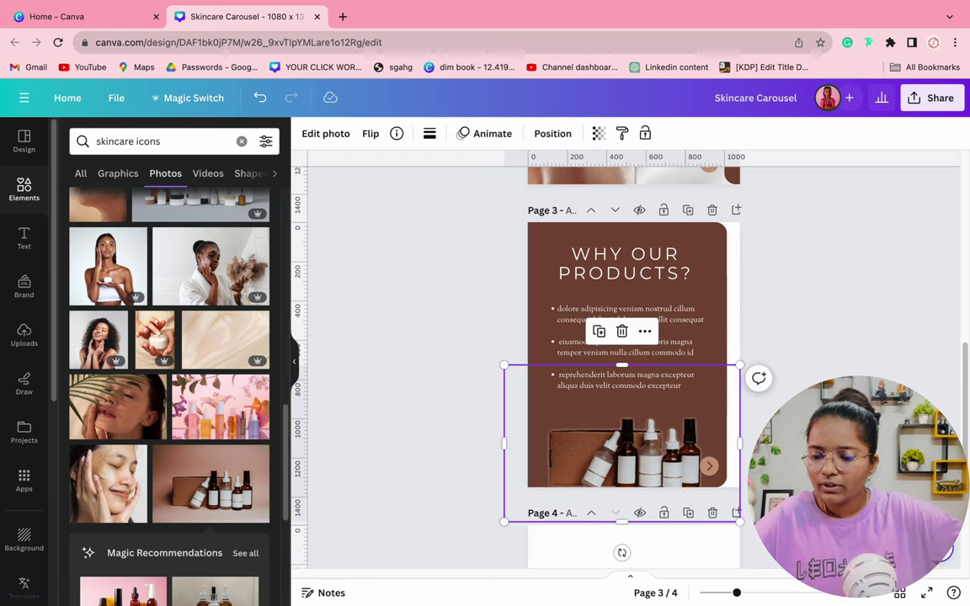
key("Escape")
Delete page 4 with the sample heading, subheading and body text, and add a blank page after page 3
scroll(633, 362, "up", 8)
scroll(631, 362, "down", 10)
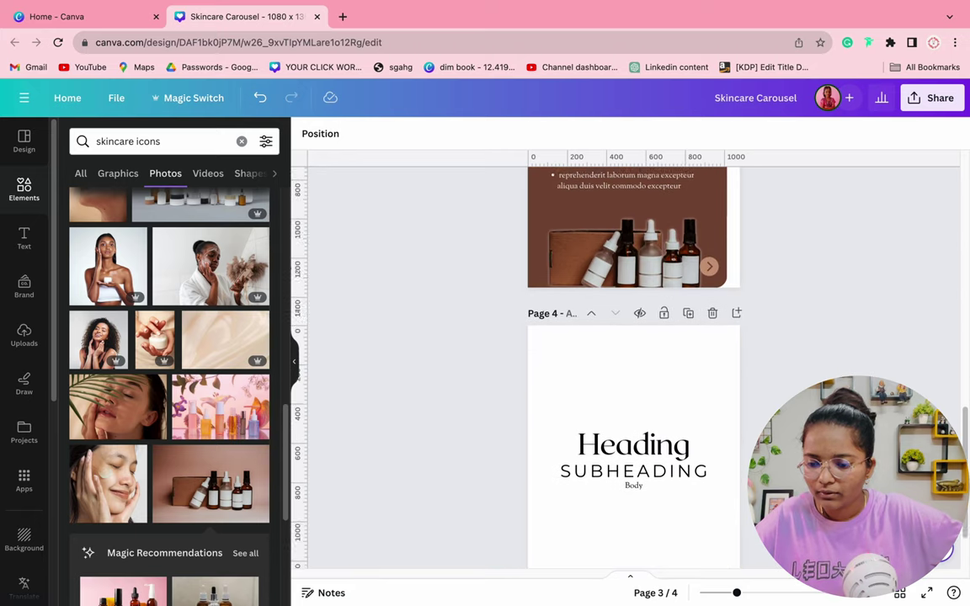
scroll(708, 336, "down", 2)
left_click(713, 226)
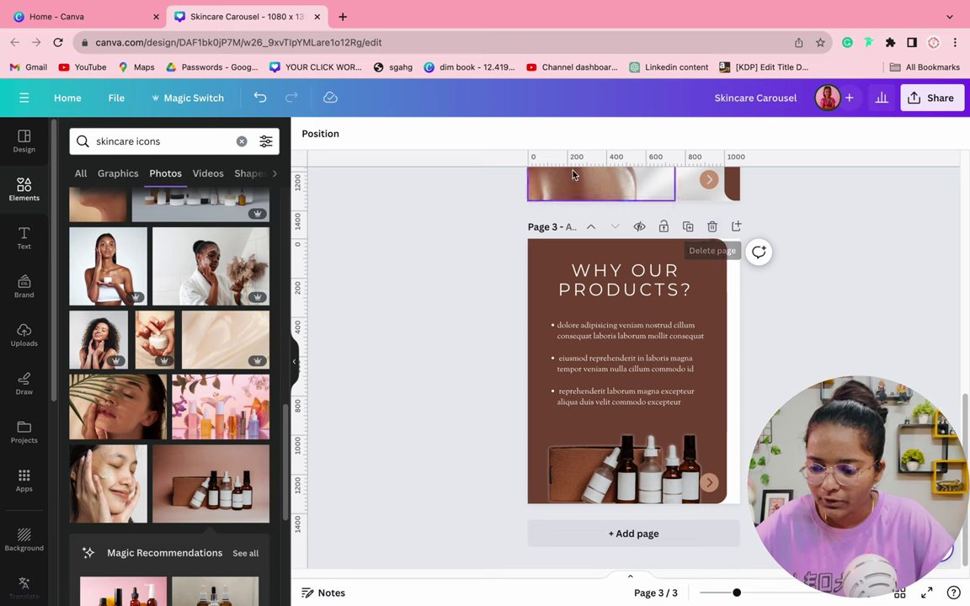
left_click(736, 228)
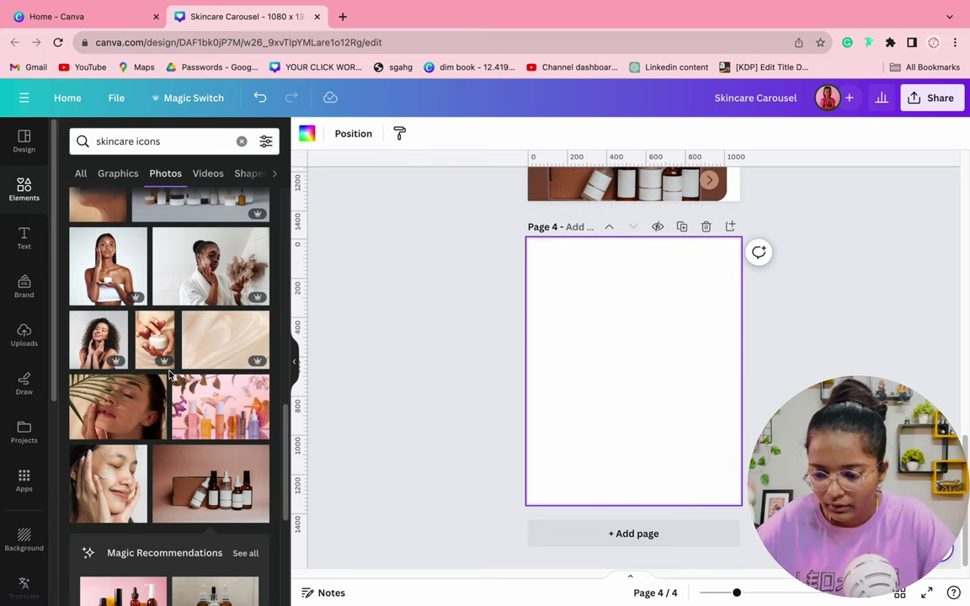
Add the photo of the woman holding a cream jar to page 4 and remove its background
left_click(120, 258)
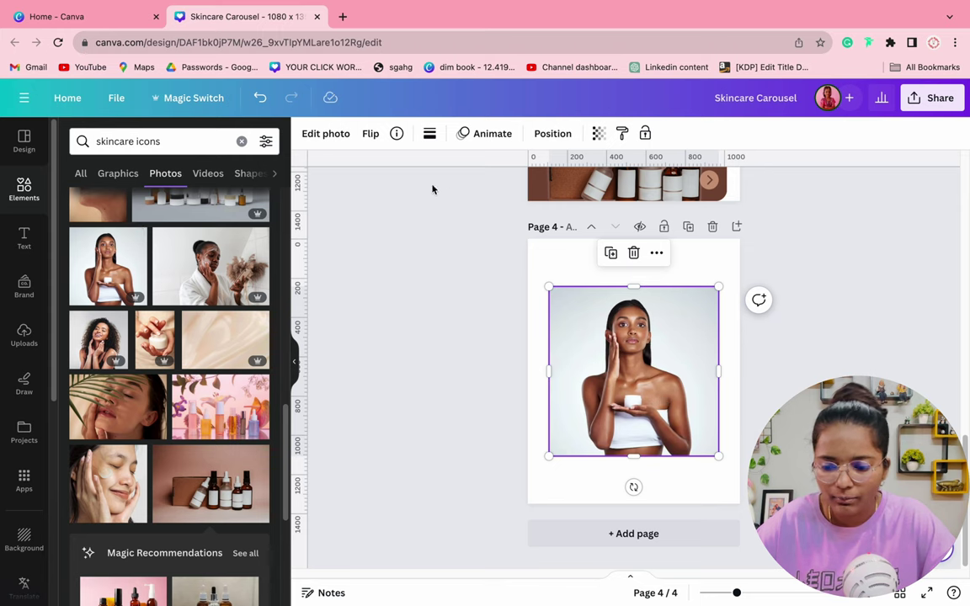
left_click(324, 134)
left_click(86, 213)
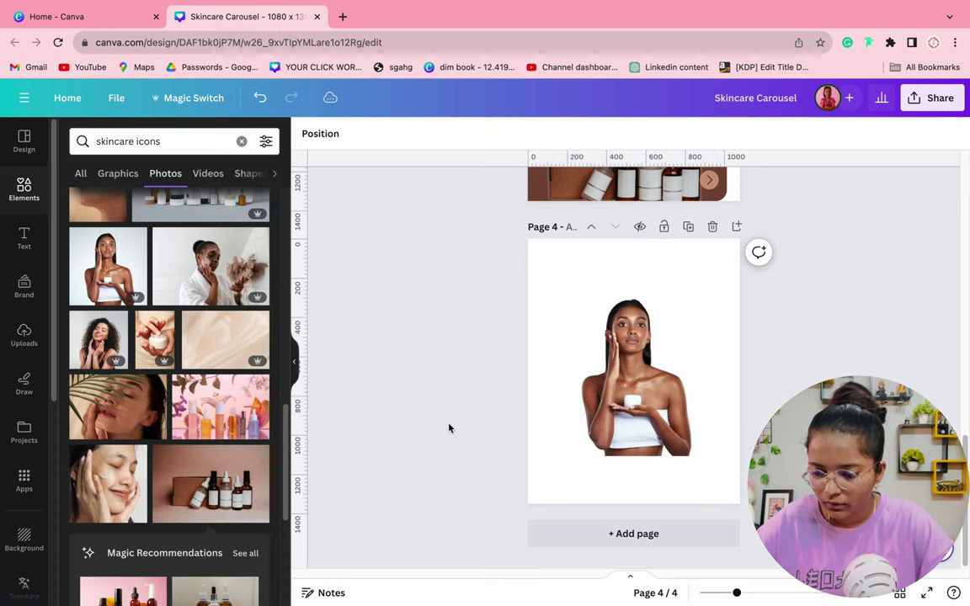
Enlarge the woman cutout to nearly the full height of page 4 and position it partly beyond the page's right edge
left_click_drag(634, 416, 691, 466)
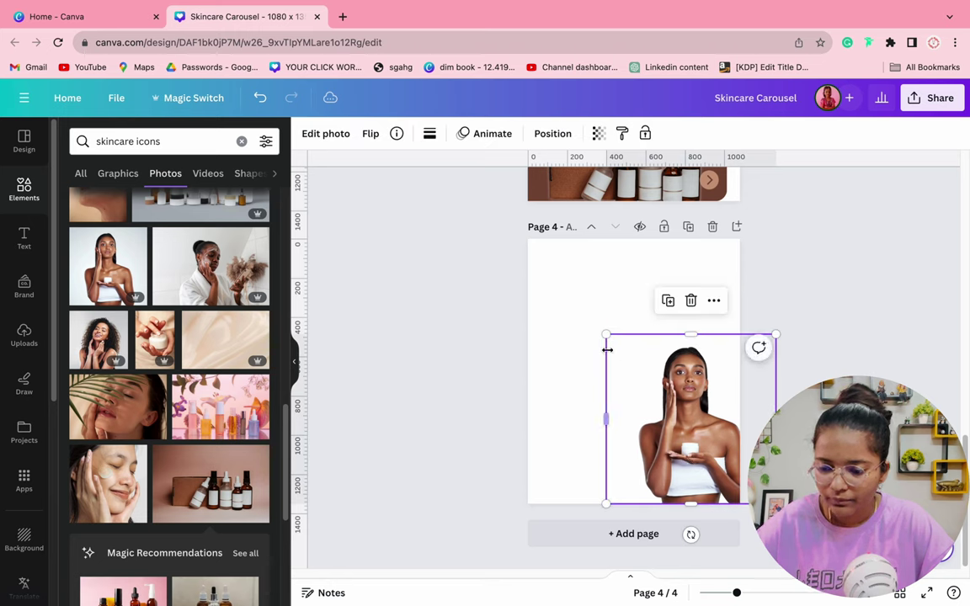
left_click_drag(603, 336, 367, 331)
left_click_drag(640, 375, 719, 392)
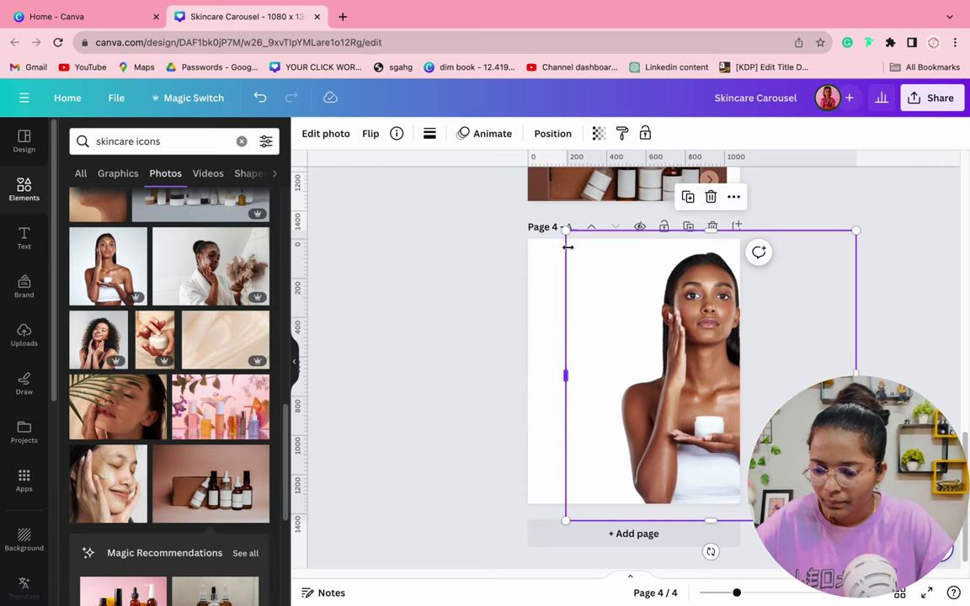
mouse_move(568, 245)
left_mouse_down()
mouse_move(622, 245)
mouse_move(580, 236)
left_mouse_up()
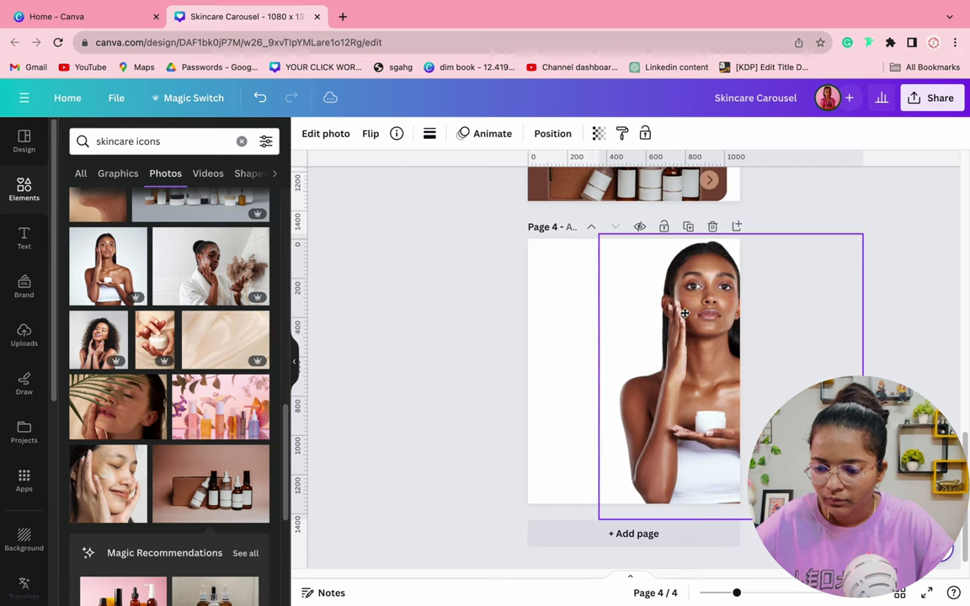
left_click(505, 350)
Apply a Glow shadow to the woman cutout with size 2 and a reduced blur amount
left_click(673, 406)
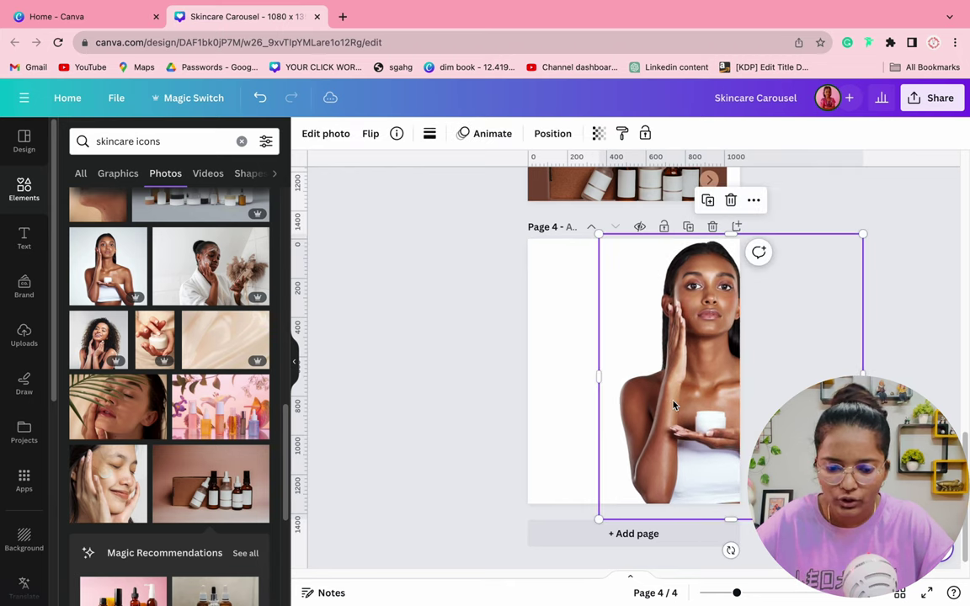
left_click(335, 134)
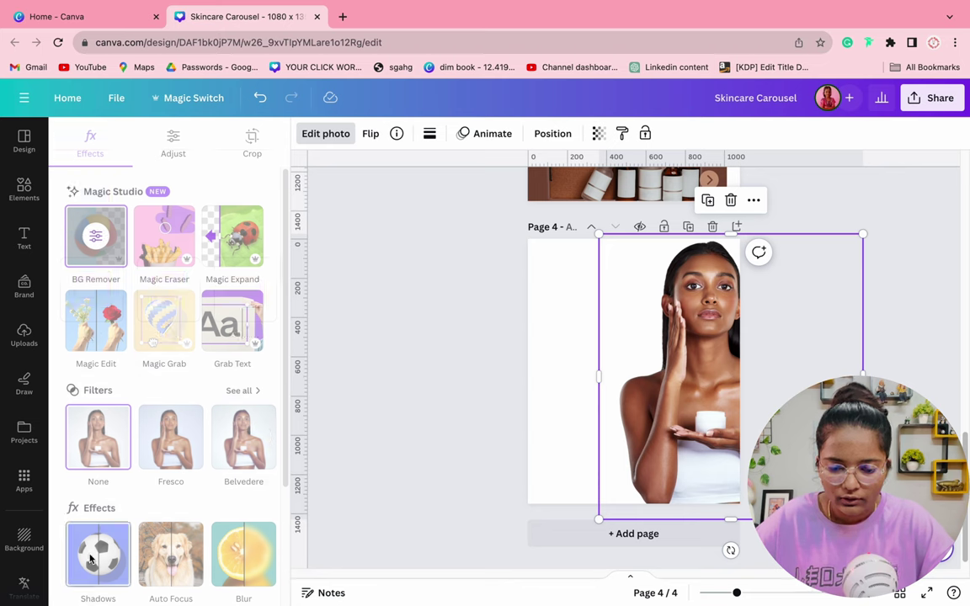
left_click(97, 554)
left_click(92, 290)
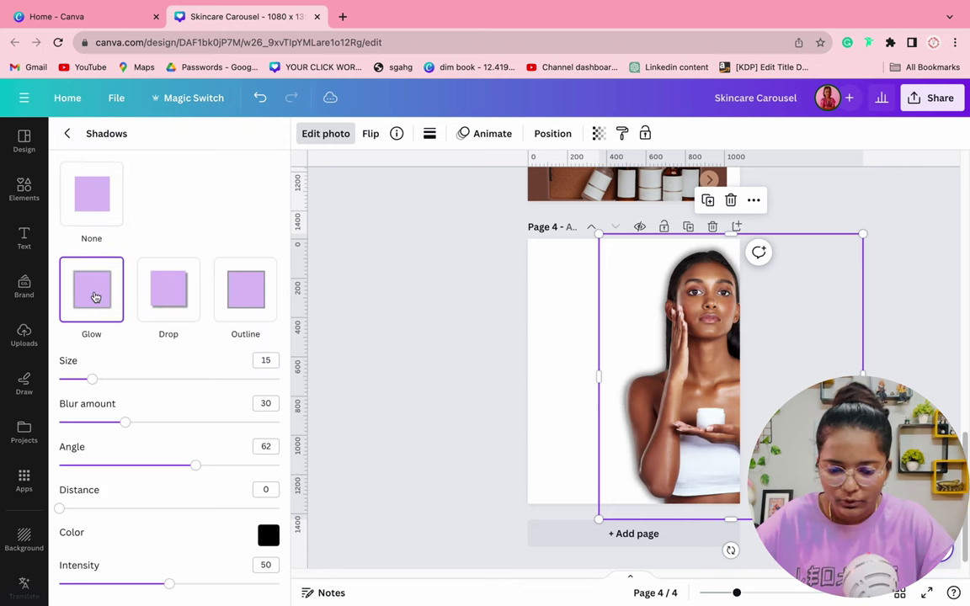
left_click(65, 380)
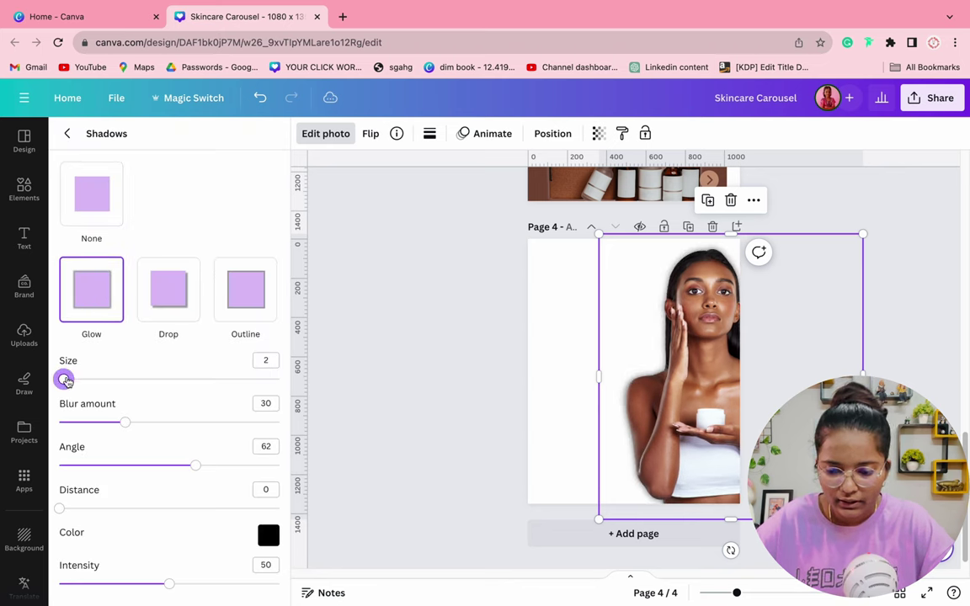
left_click_drag(85, 425, 99, 424)
key("Escape")
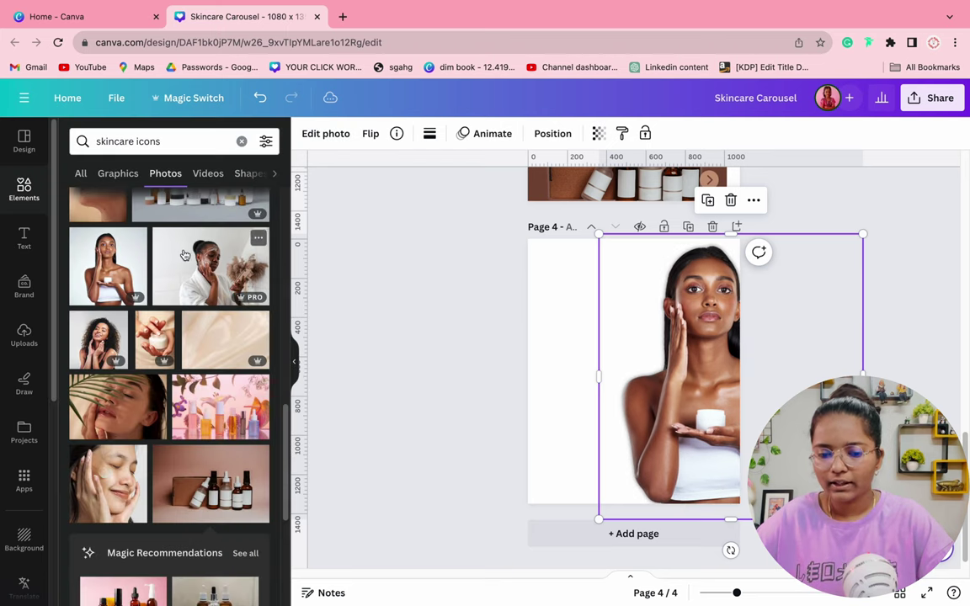
Search the graphics for "Link" and add the rounded square icon with an outgoing arrow to page 4
double_click(146, 140)
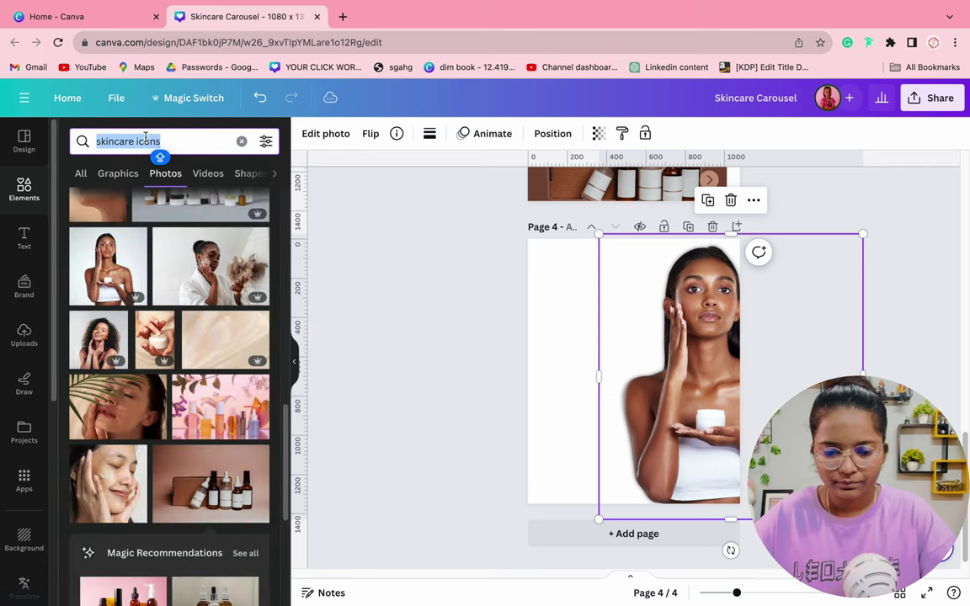
type("Link")
key("Return")
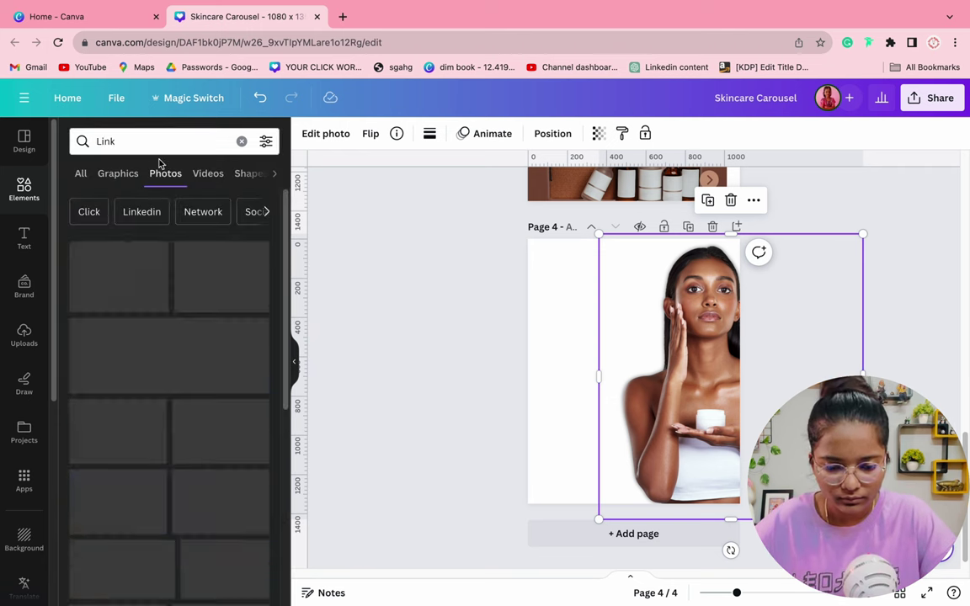
left_click(118, 173)
scroll(202, 418, "down", 1)
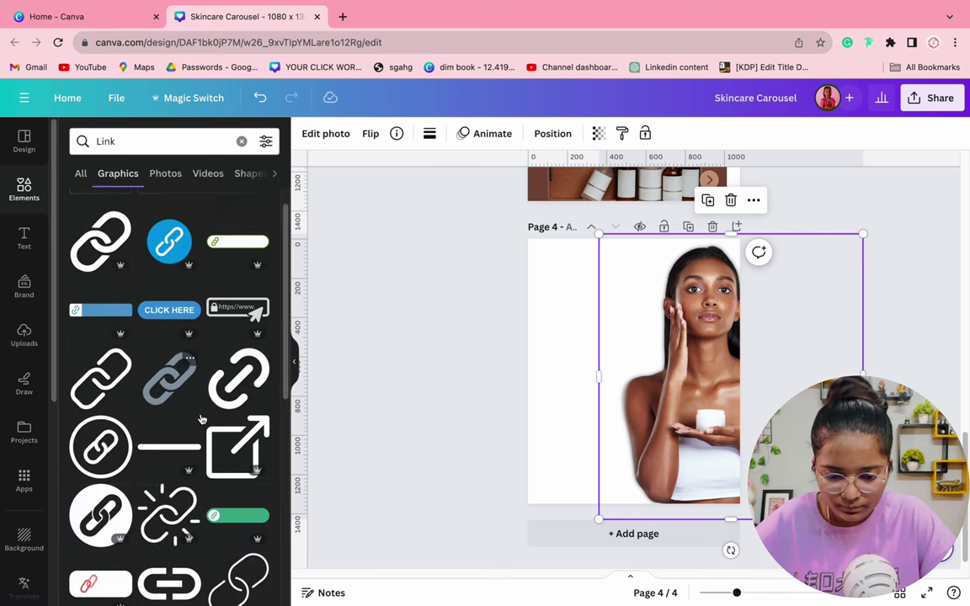
scroll(95, 386, "down", 5)
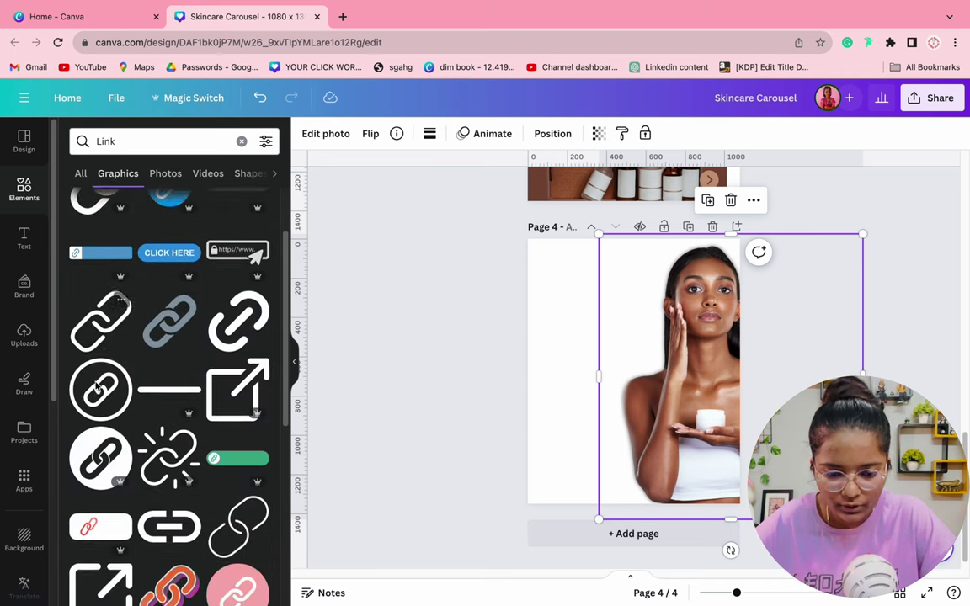
scroll(95, 387, "up", 1)
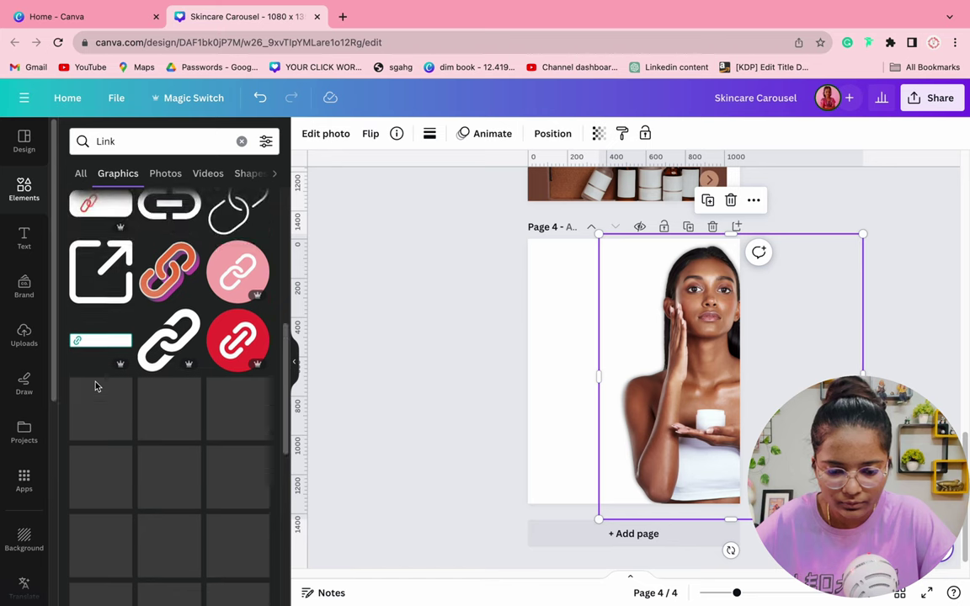
left_click(101, 250)
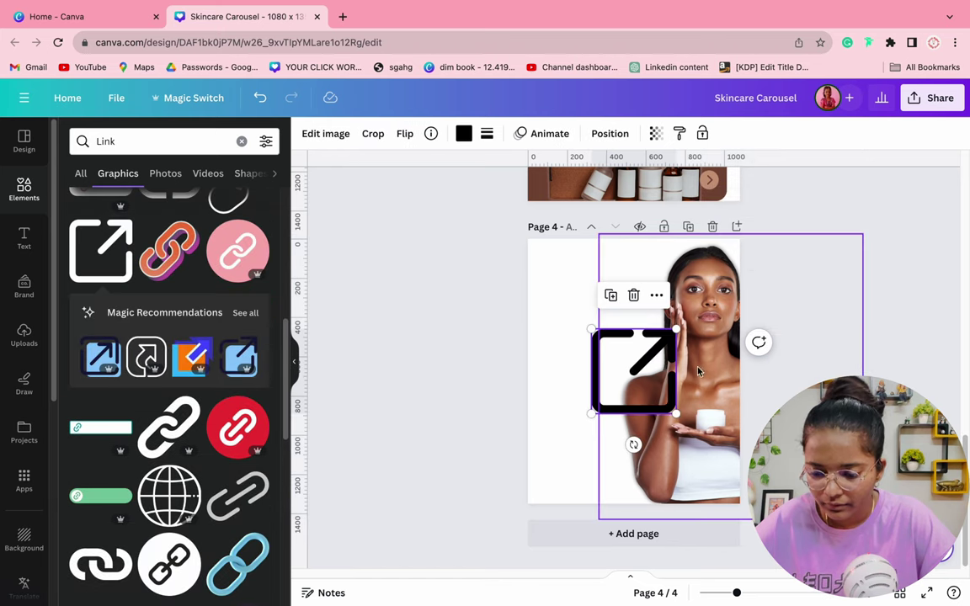
Shrink the link icon to a small mark near page 4's lower-left corner and recolor it dark brown
left_click_drag(676, 330, 565, 517)
left_click(463, 135)
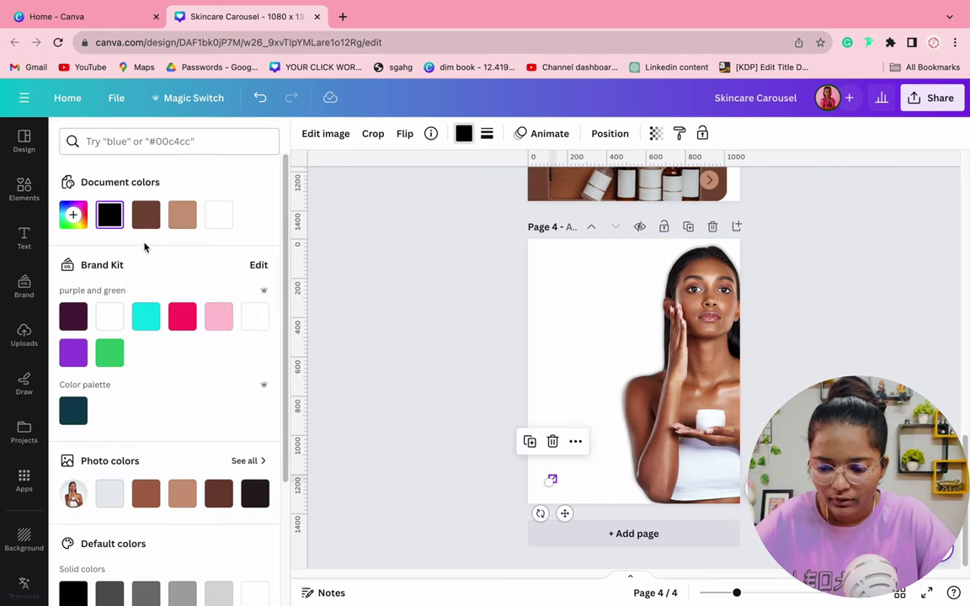
left_click(324, 369)
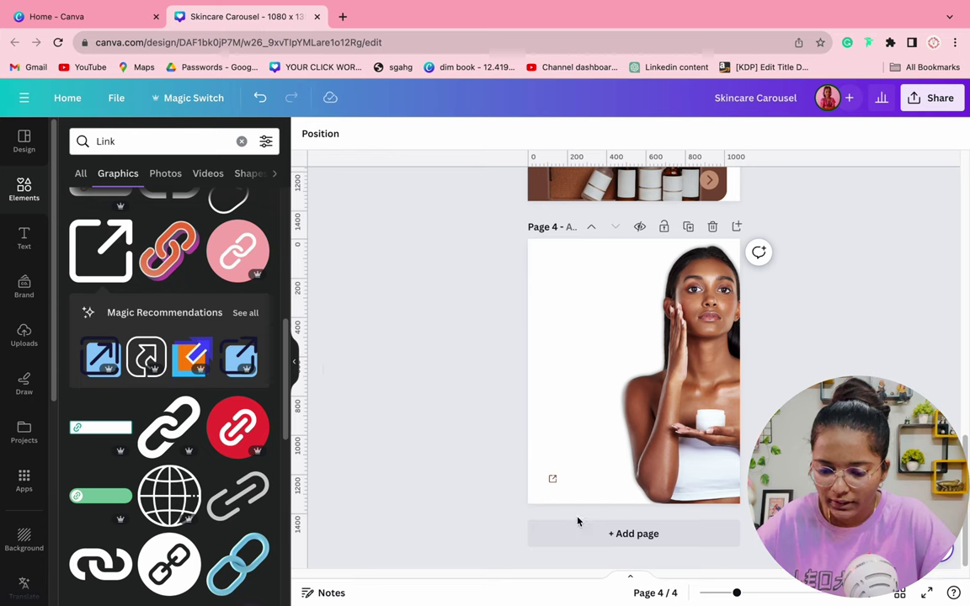
scroll(577, 522, "up", 5)
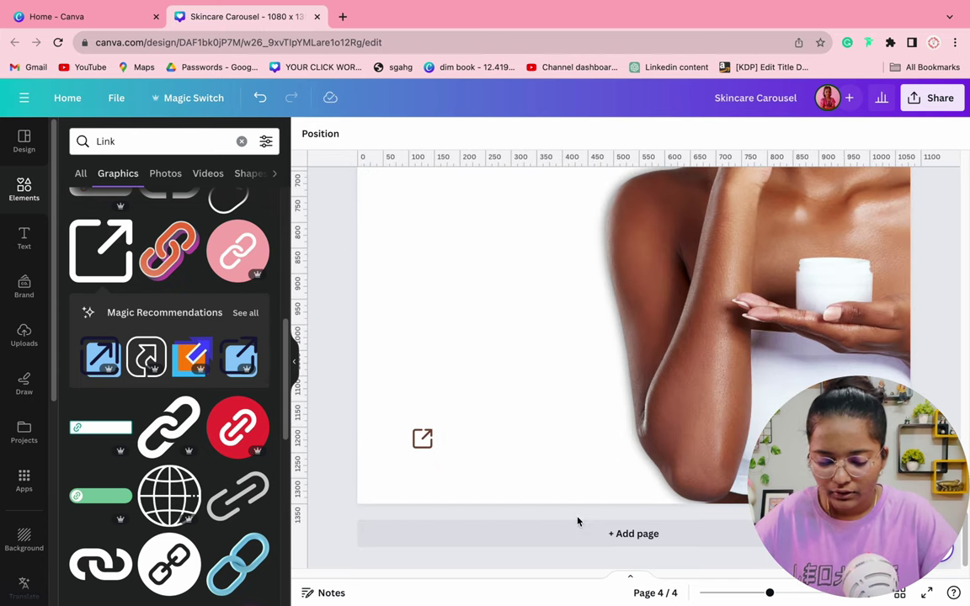
key("t")
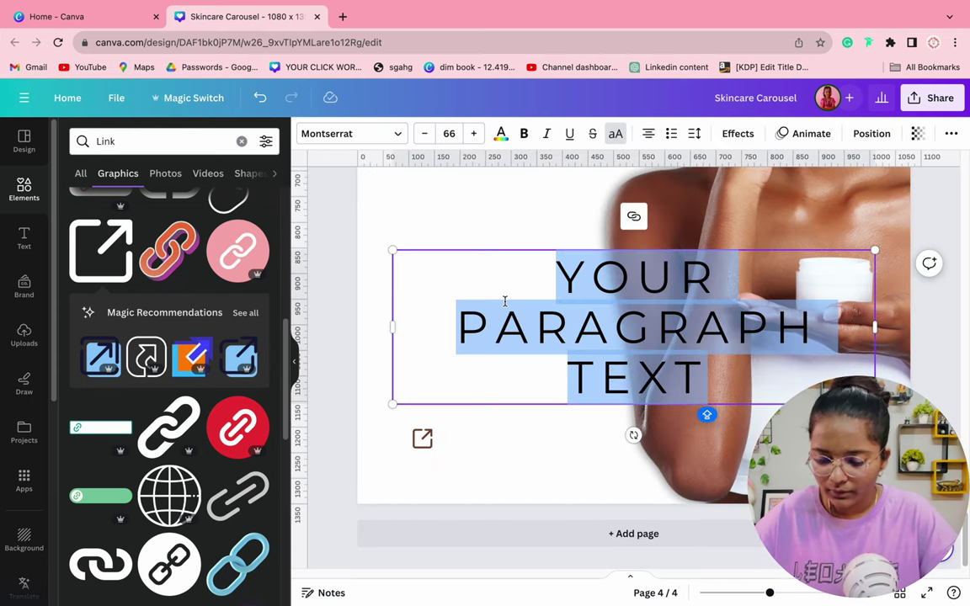
type("www.")
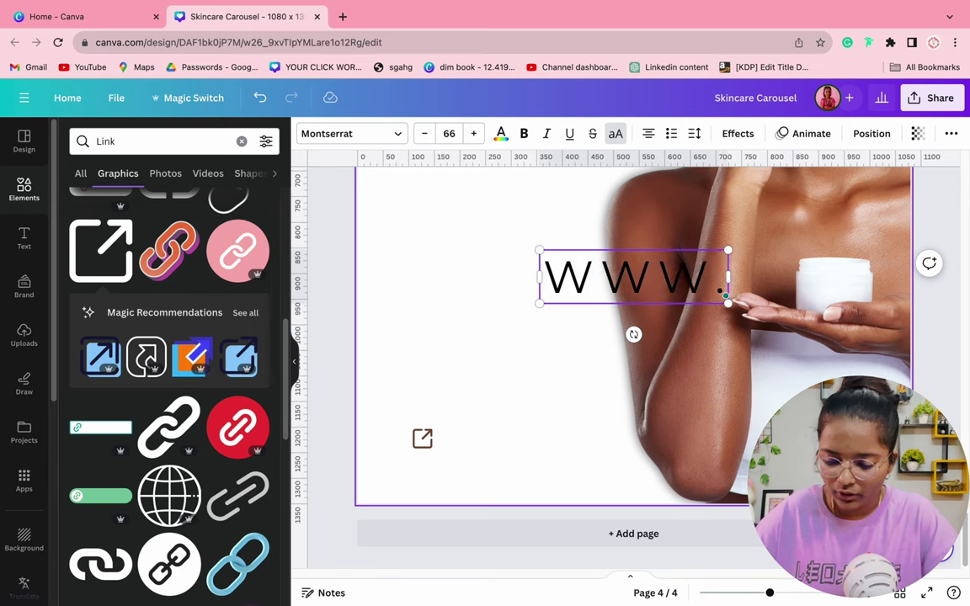
type("kiano.")
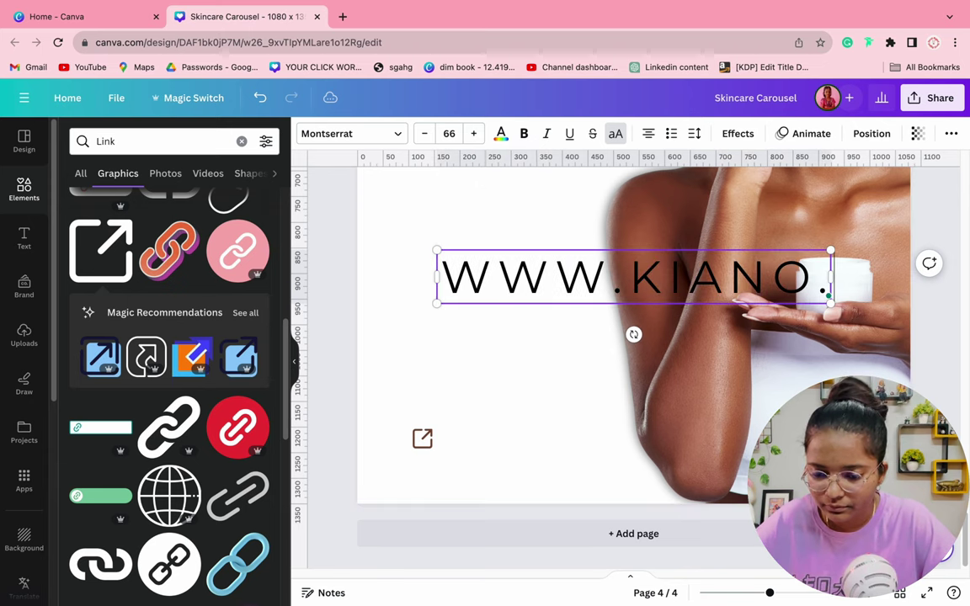
type("in")
Reduce the web address text to size 23.5 and place it directly beside the link icon
left_click_drag(404, 251, 413, 251)
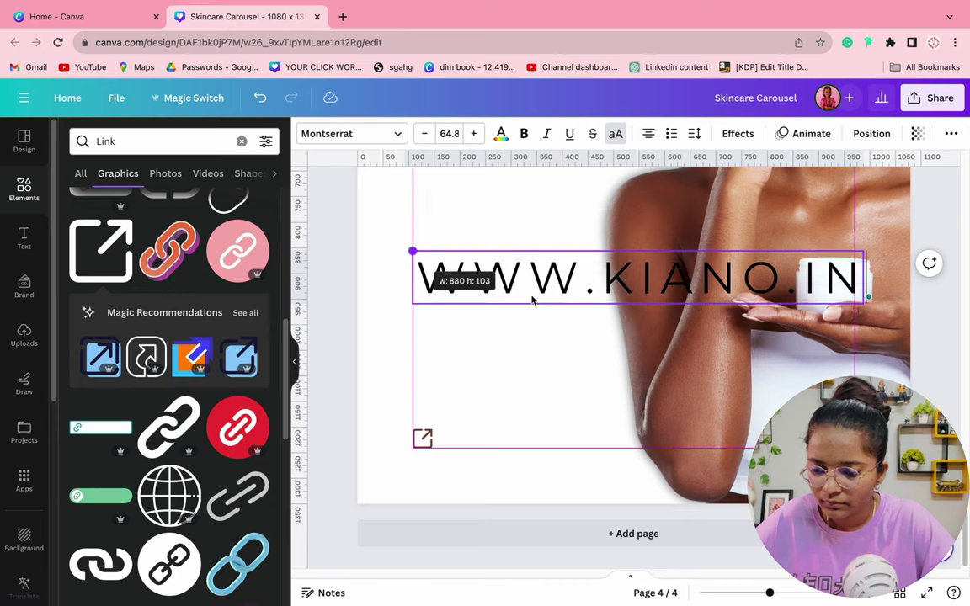
left_click_drag(531, 299, 625, 326)
left_click(505, 299)
left_click_drag(736, 289, 545, 433)
left_click_drag(671, 422, 606, 429)
left_click(364, 444)
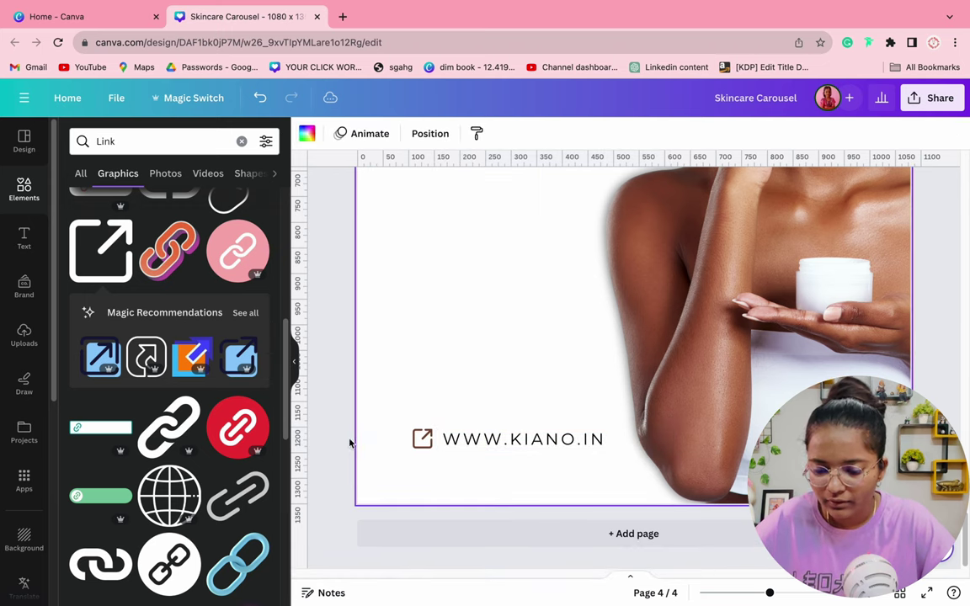
Move the link icon and web address slightly lower together, and recolor the address text dark brown
left_click_drag(349, 444, 474, 461)
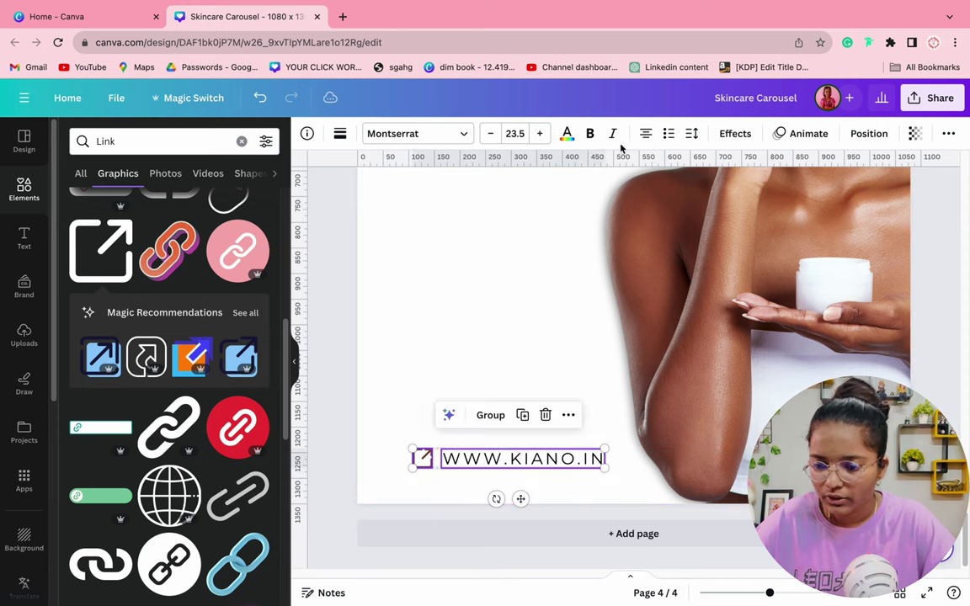
left_click(600, 205)
left_click(476, 459)
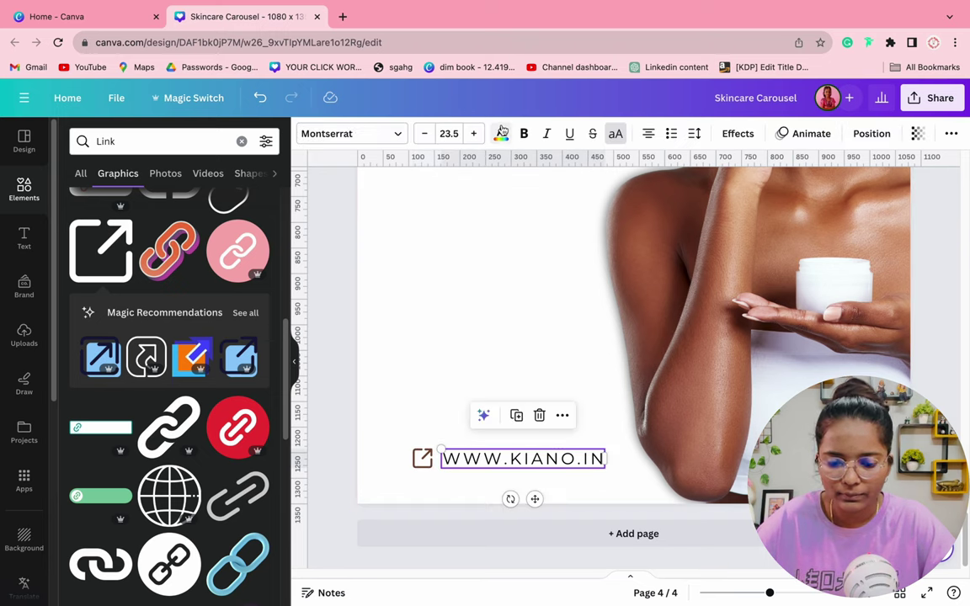
left_click(501, 133)
left_click(145, 213)
key("Escape")
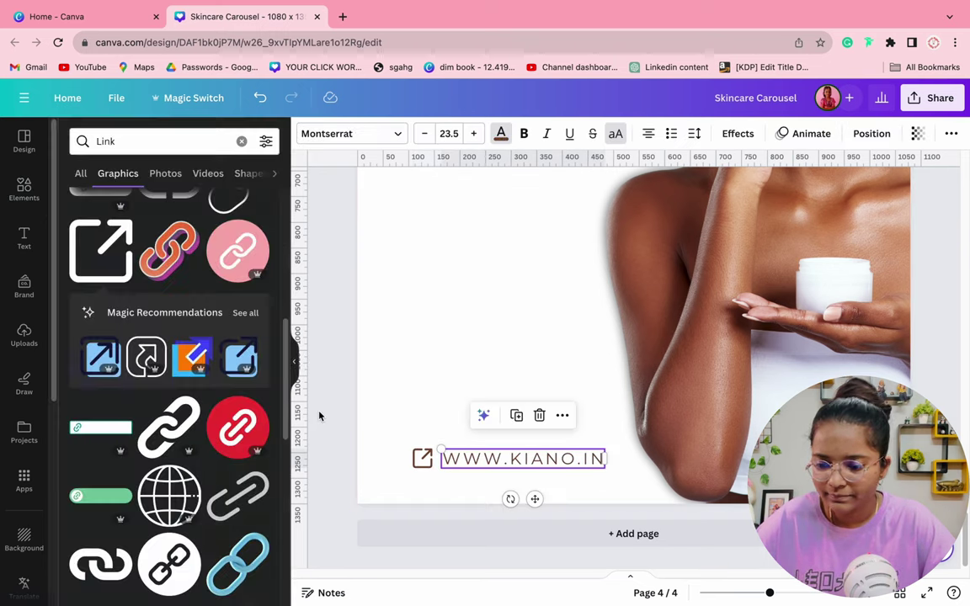
left_click(319, 416)
Copy the brown logo from page 1 to page 4 and enlarge it in the page's upper-left area
scroll(319, 416, "down", 5)
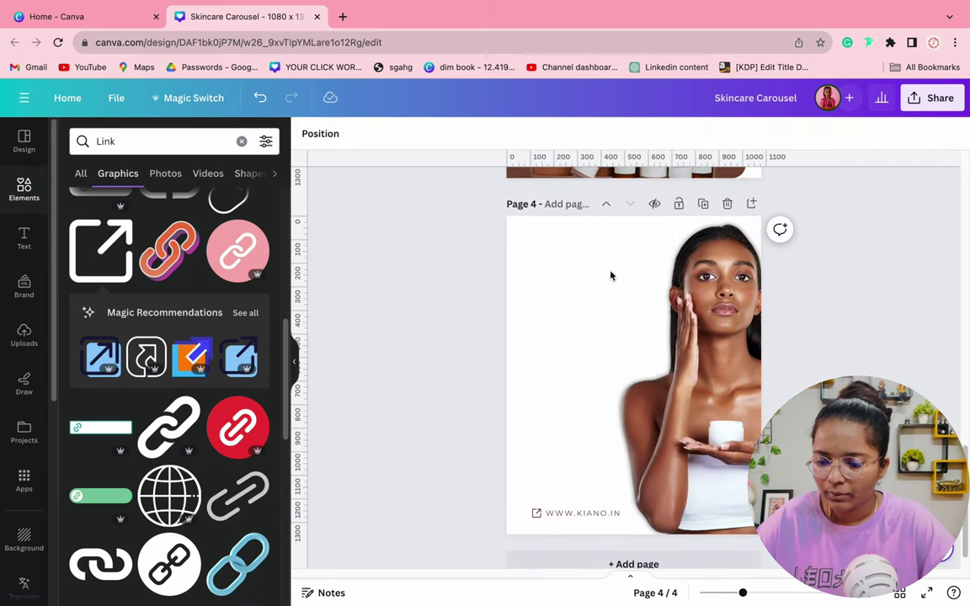
scroll(913, 261, "down", 2)
scroll(916, 261, "up", 7)
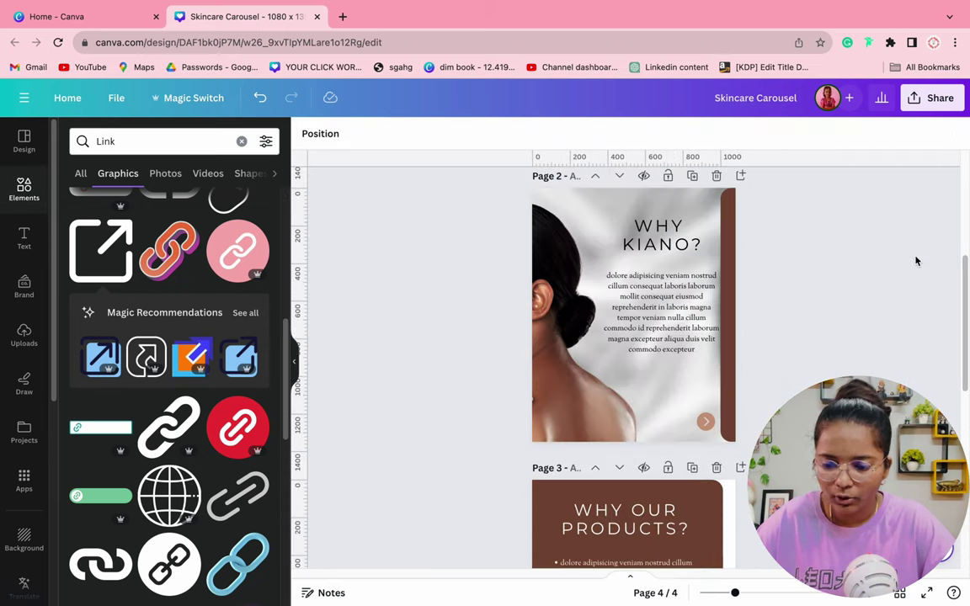
scroll(916, 260, "up", 5)
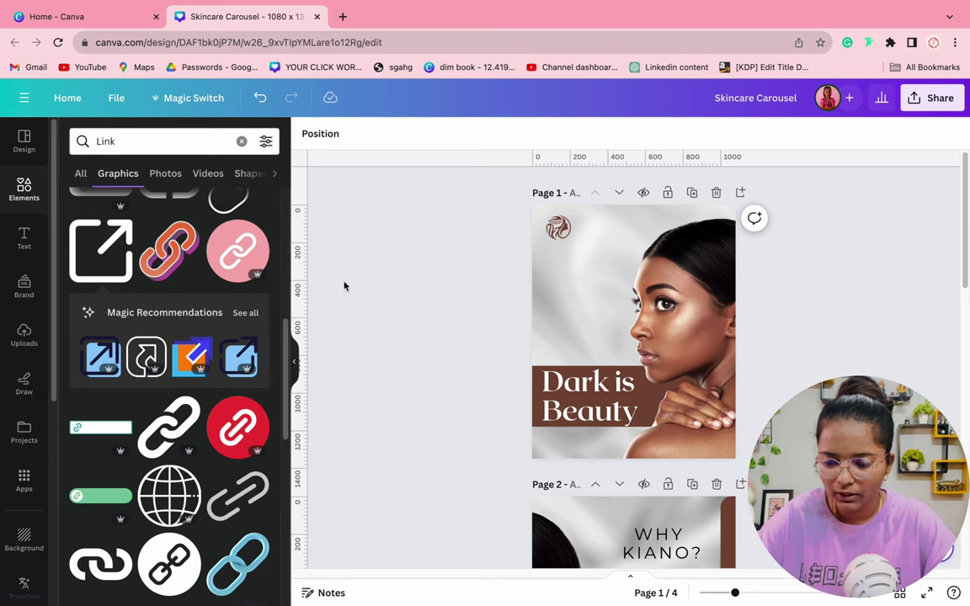
left_click(548, 221)
scroll(548, 220, "down", 15)
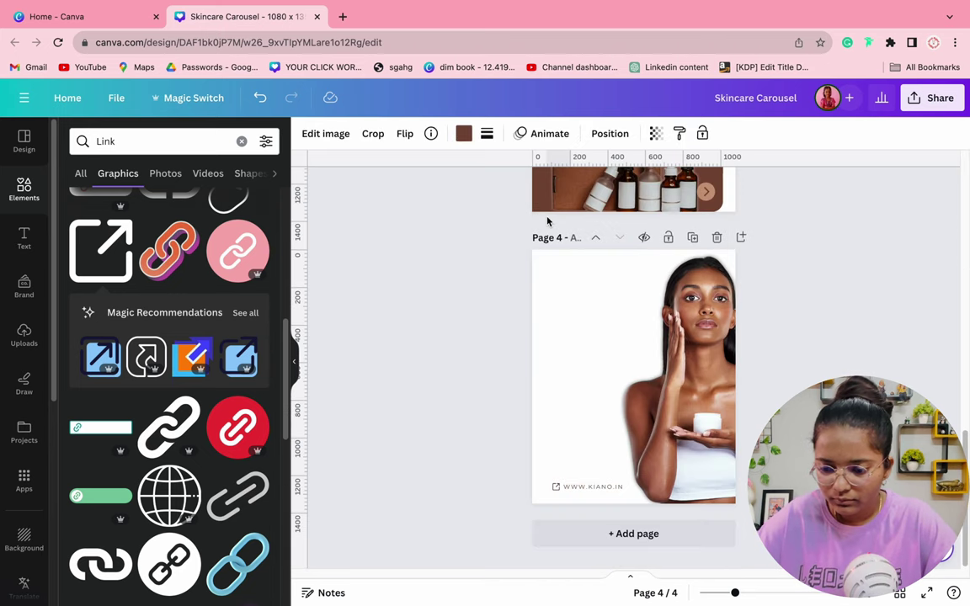
left_click(600, 387)
key("ctrl+v")
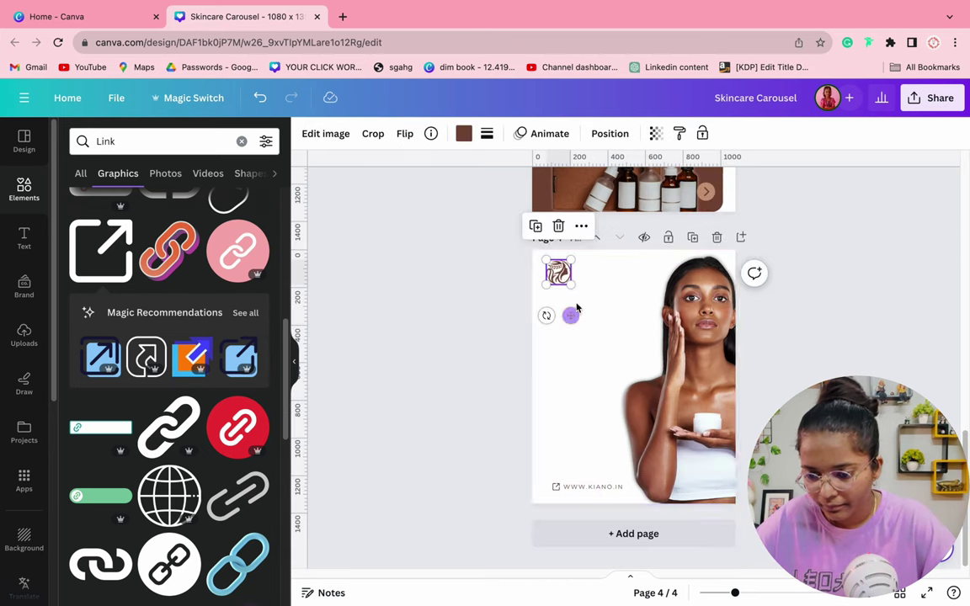
left_click_drag(569, 284, 585, 301)
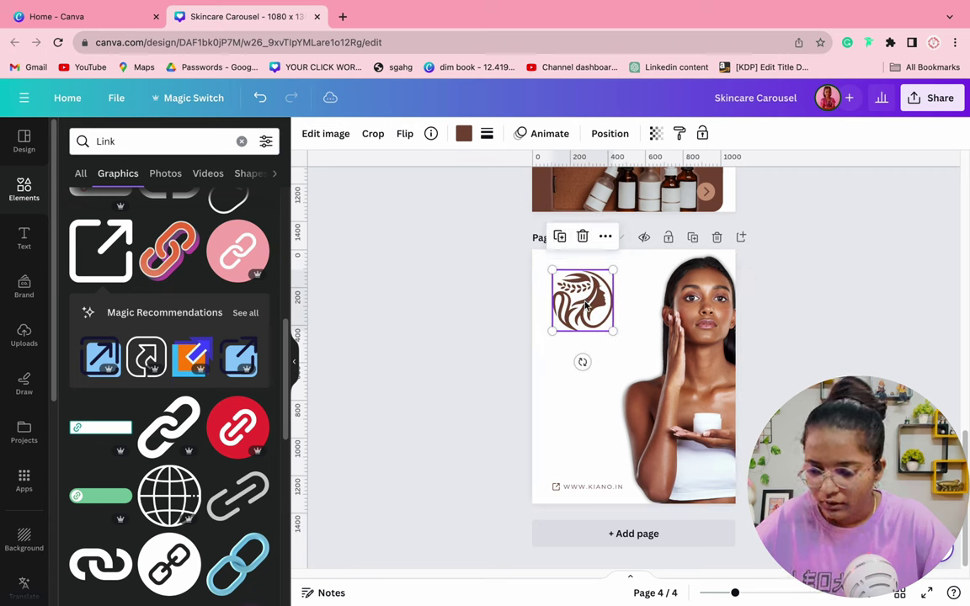
left_click(436, 353)
Copy the body paragraph from page 2 to page 4 and place it directly below the logo
scroll(543, 368, "up", 10)
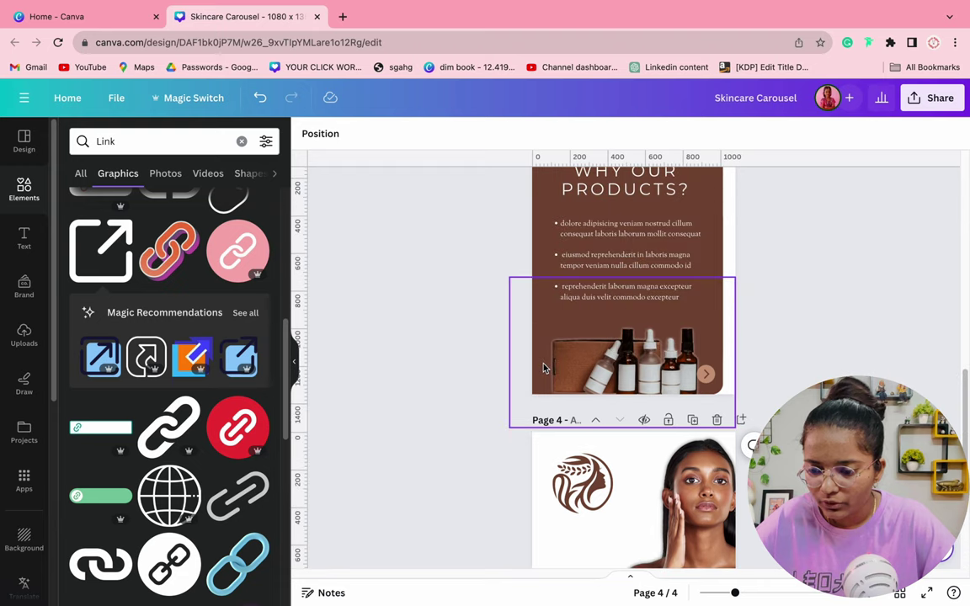
left_click(675, 261)
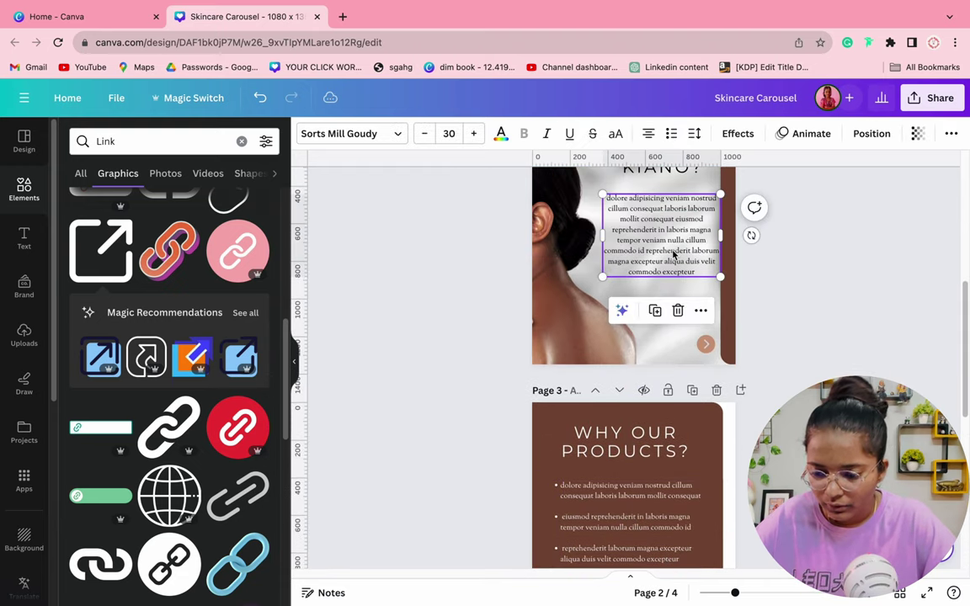
scroll(672, 253, "down", 8)
key("ctrl+v")
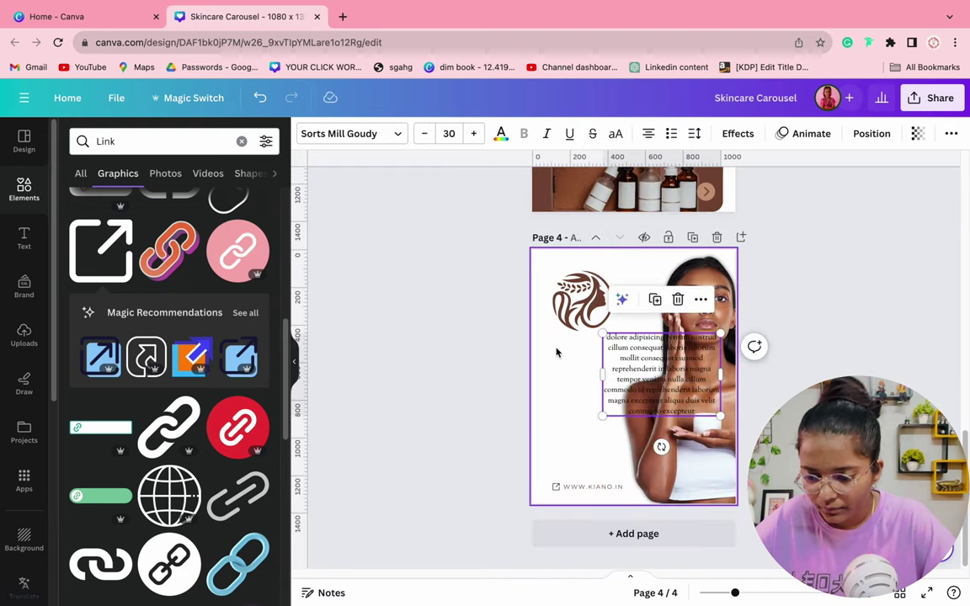
left_click_drag(633, 383, 585, 384)
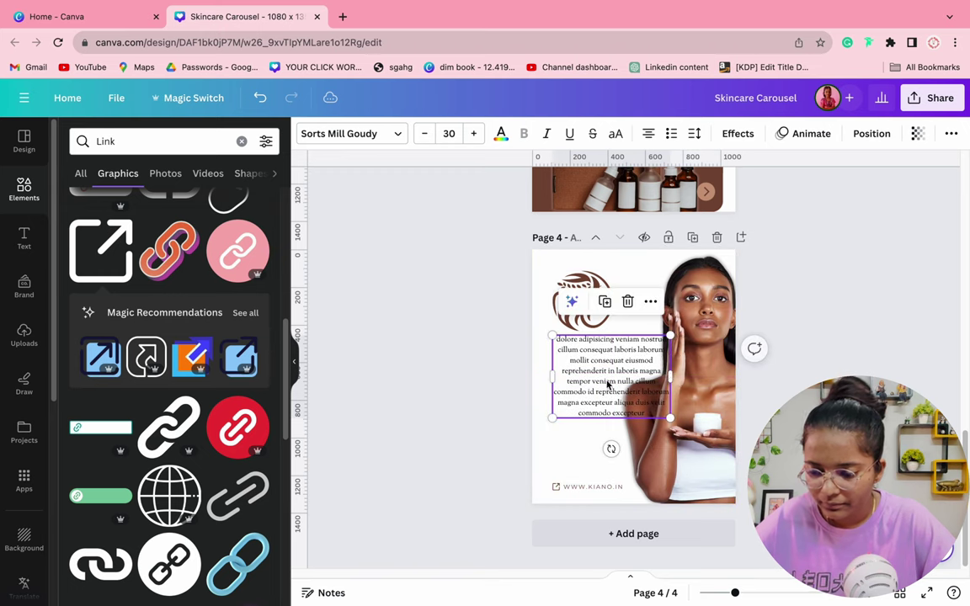
Shorten page 4's paragraph to end at "laboris magna.", left-align it and narrow its box to clear the woman
double_click(595, 417)
double_click(636, 402)
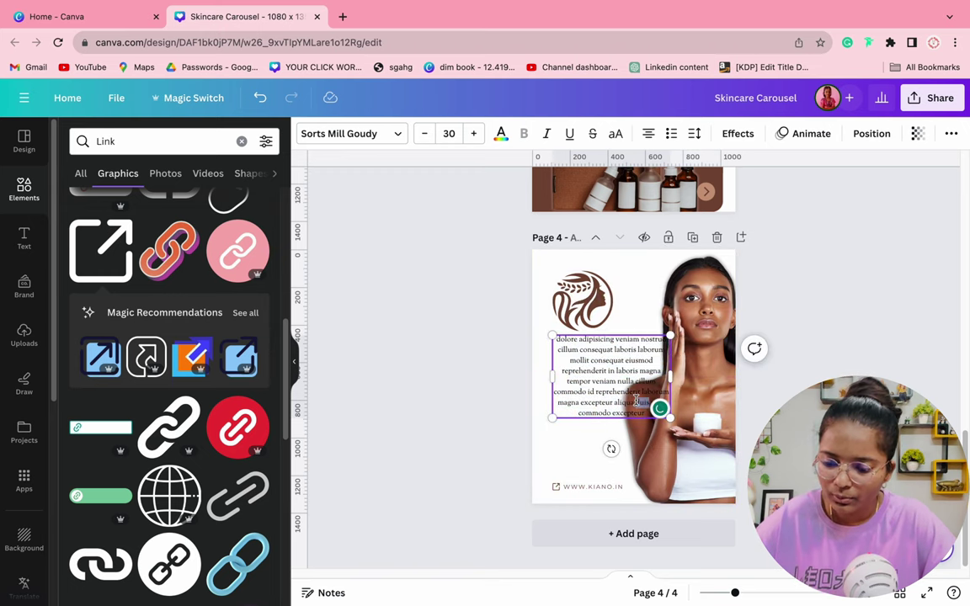
double_click(599, 389)
left_click(595, 389)
triple_click(592, 389)
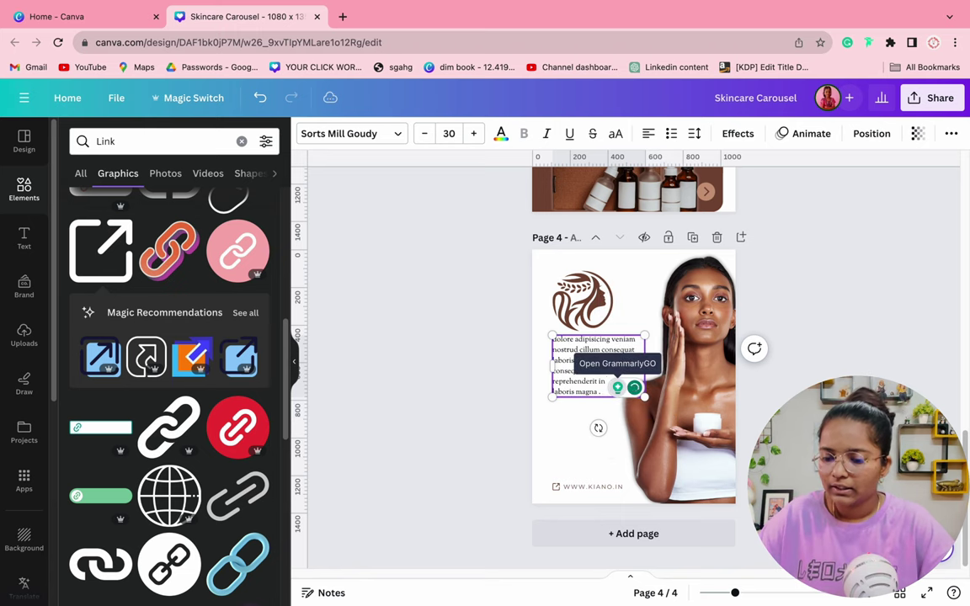
key("Escape")
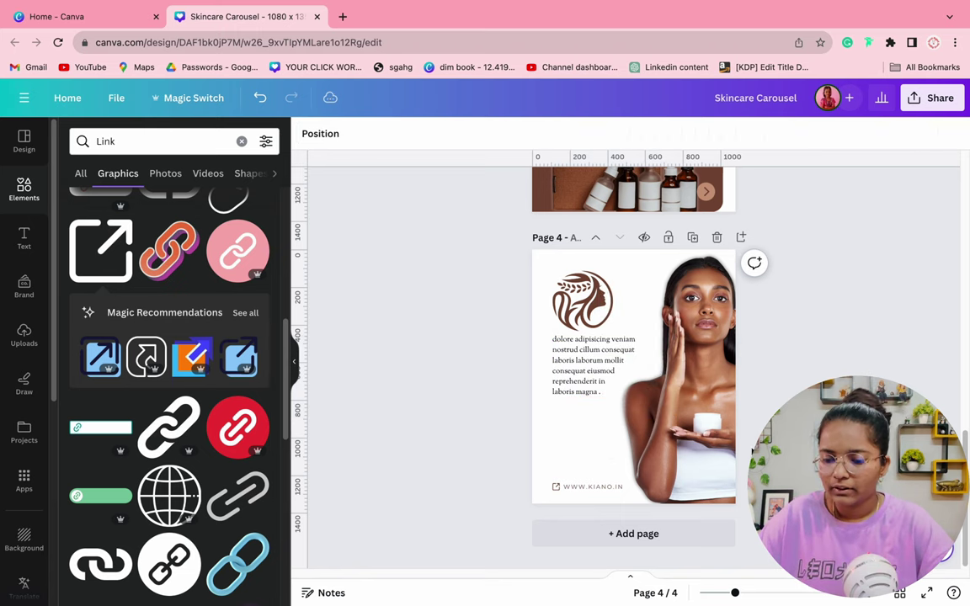
Recolor page 4's paragraph text with the dark brown document color
left_click(560, 350)
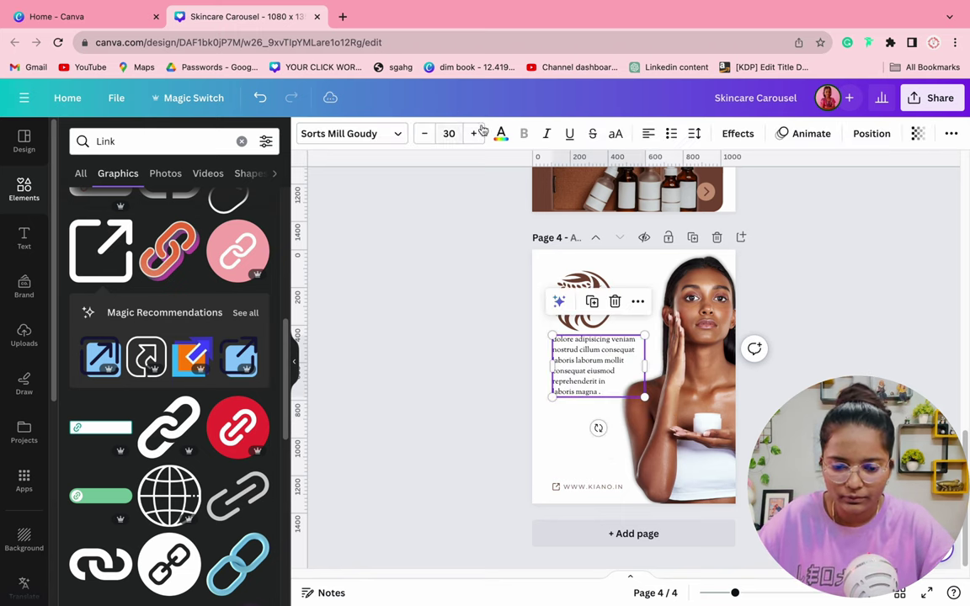
left_click(498, 135)
left_click(146, 214)
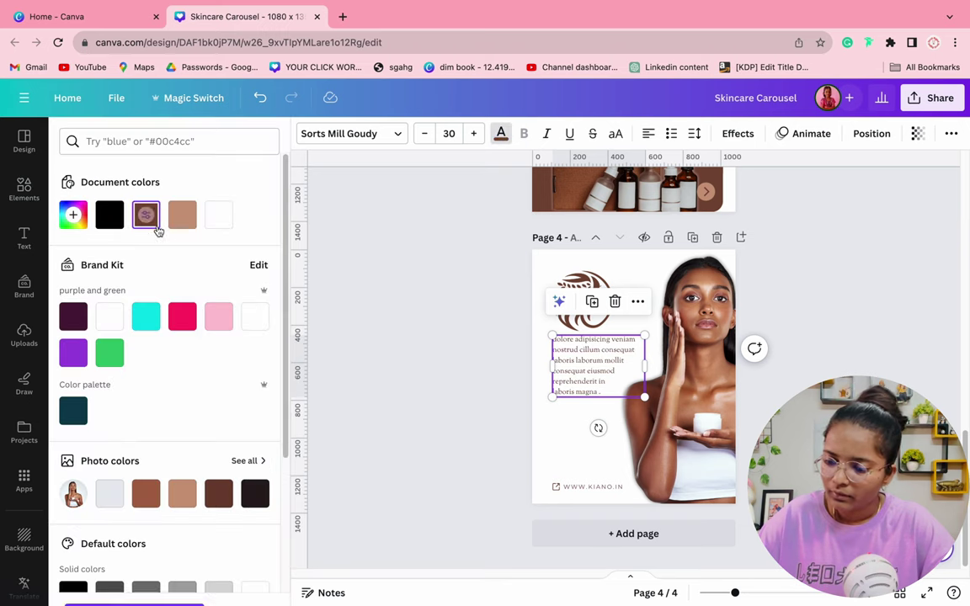
left_click(428, 378)
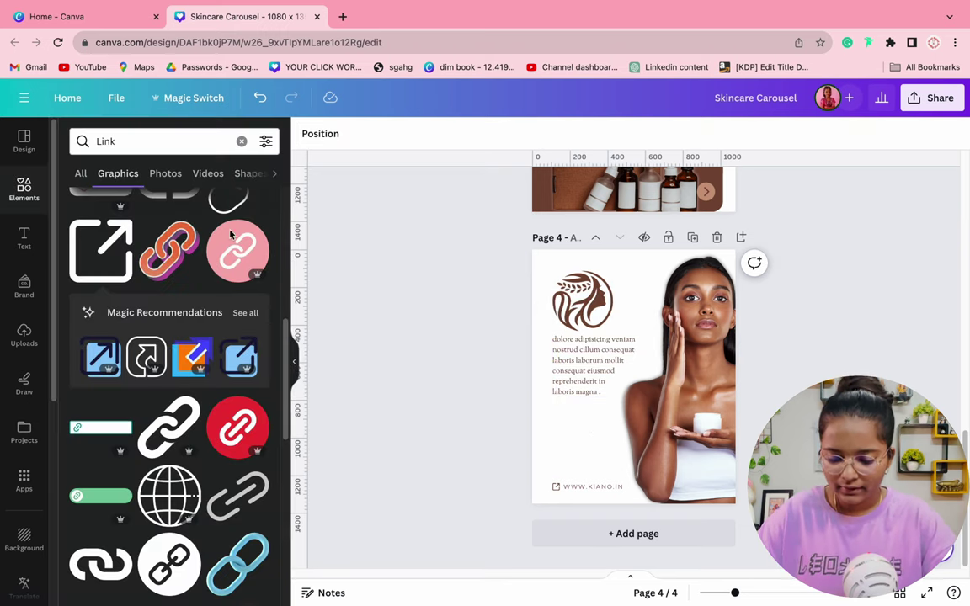
Search graphics for "circle", add the solid rough-brushed circle to page 4, and enlarge it to run off the page's lower-right corner
left_click(141, 140)
type("circle")
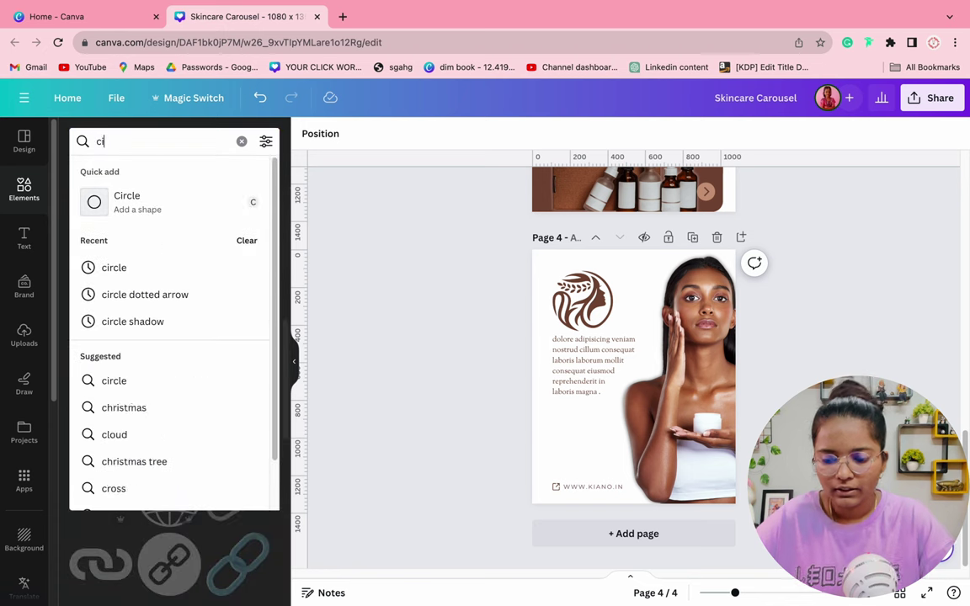
key("Return")
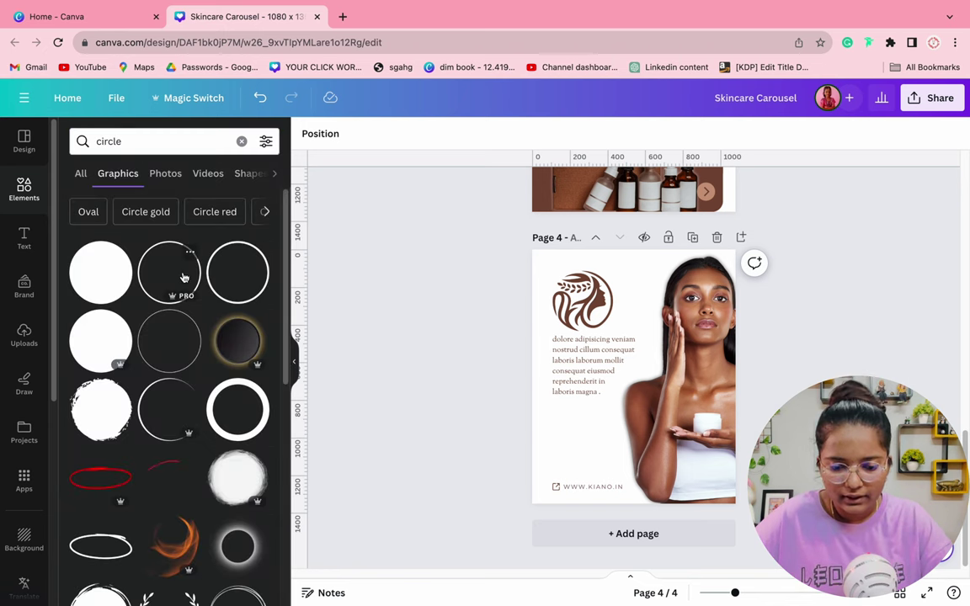
left_click(95, 408)
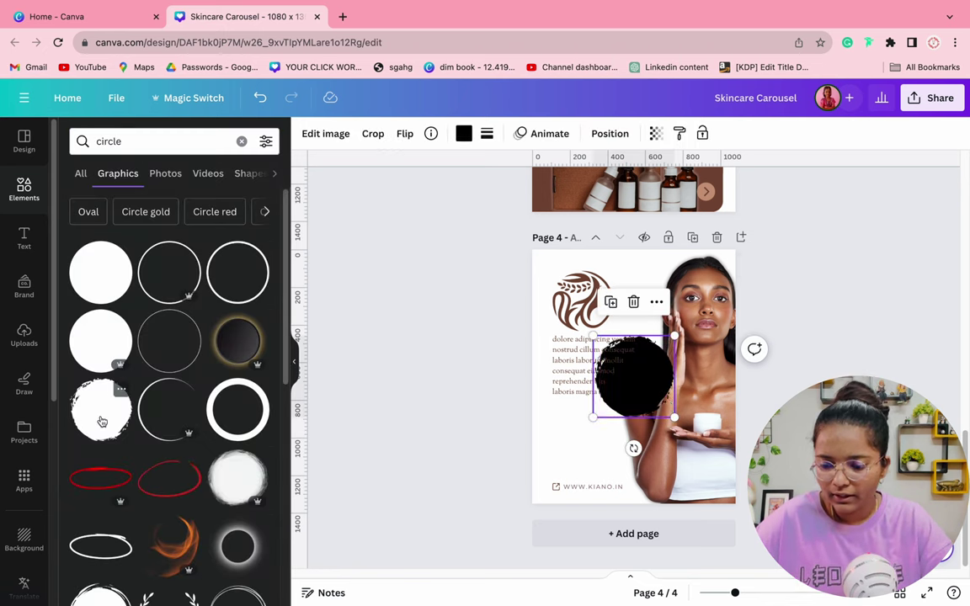
left_click_drag(595, 417, 345, 557)
left_click_drag(464, 426, 604, 473)
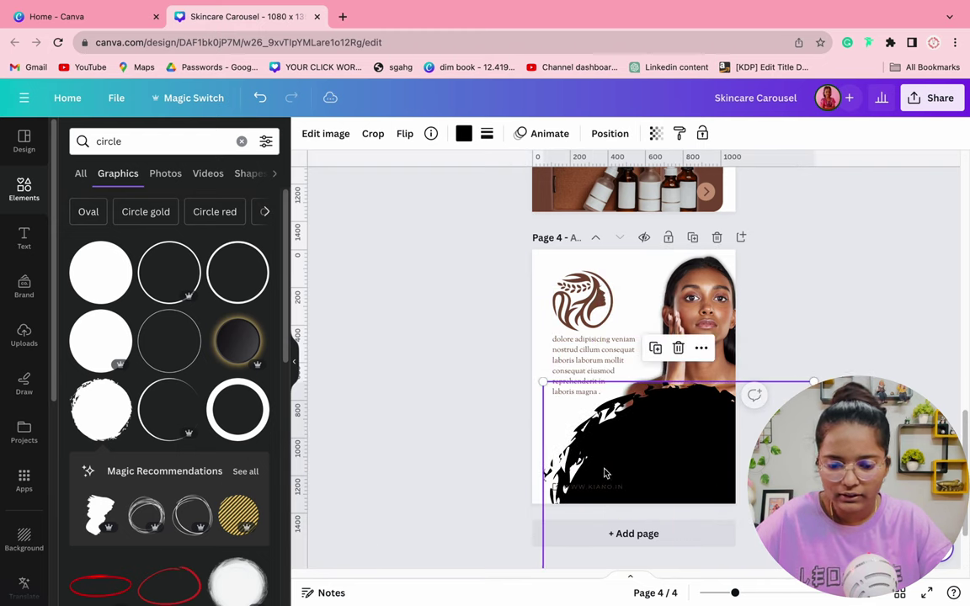
Recolor the brushed circle with the light tan photo color and send it behind all of page 4's content
left_click(464, 134)
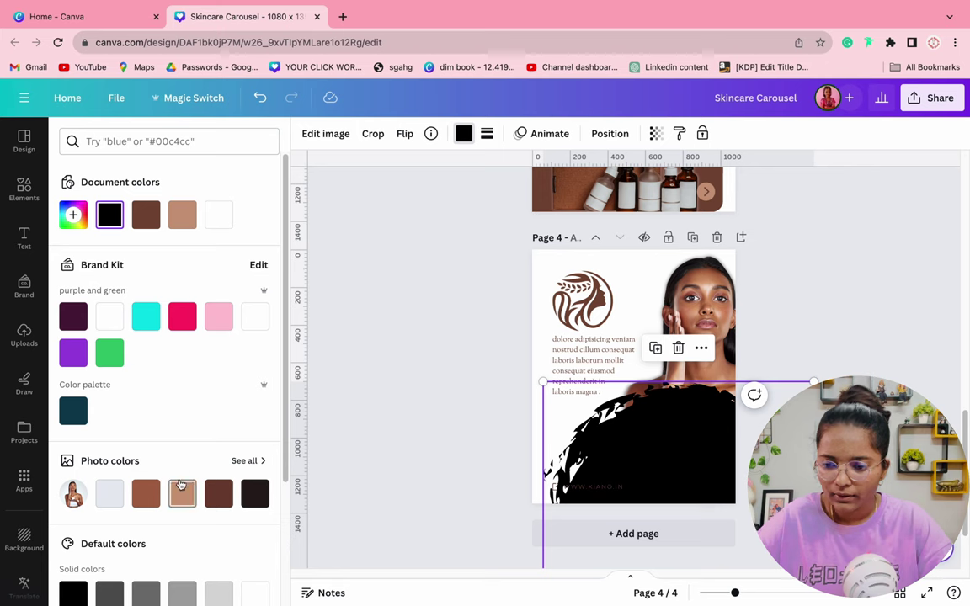
left_click(182, 493)
left_click(610, 133)
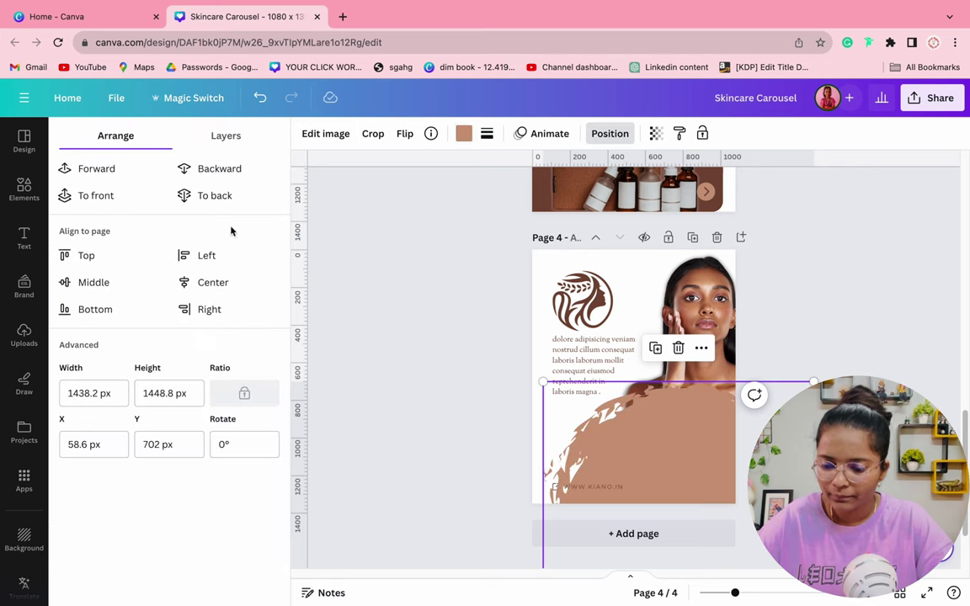
left_click(226, 199)
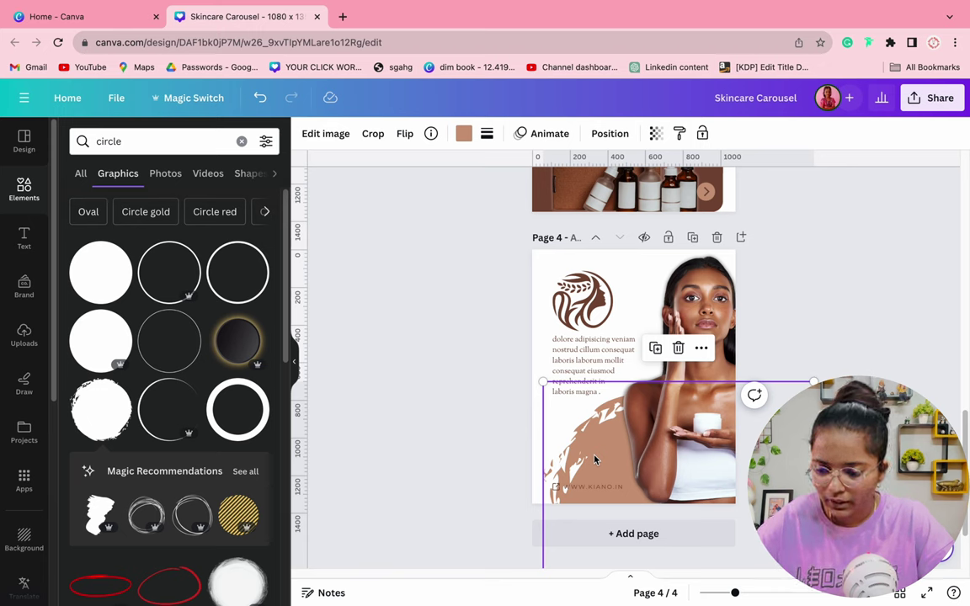
Duplicate the brushed circle to page 4's upper-right area behind the woman and recolor the copy with the reddish-brown photo color
mouse_move(667, 455)
left_mouse_down()
mouse_move(769, 190)
mouse_move(785, 216)
mouse_move(759, 247)
left_mouse_up()
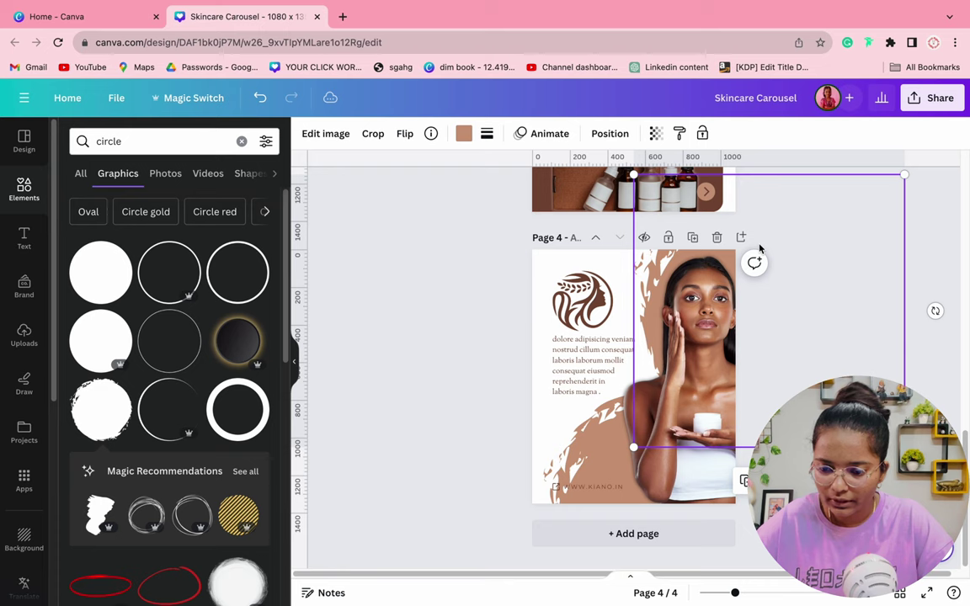
left_click(464, 135)
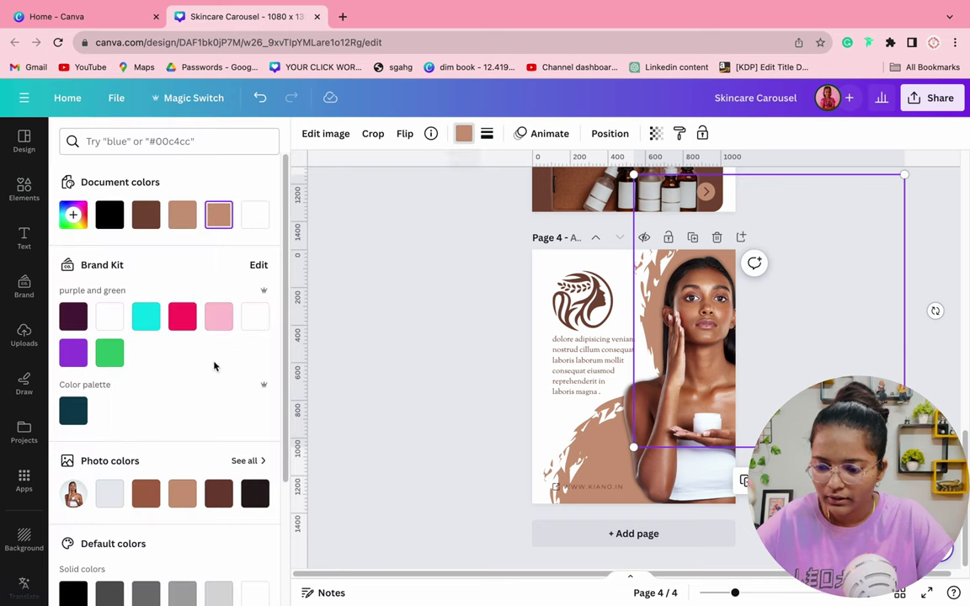
left_click(149, 492)
left_click(355, 437)
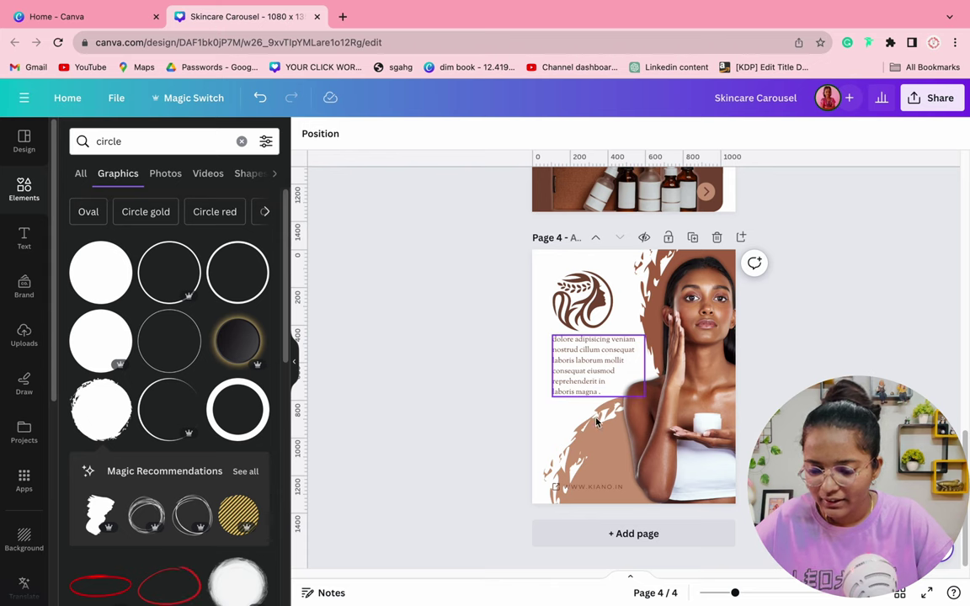
Recolor page 4's web address and its link icon black (#000000)
left_click(574, 492)
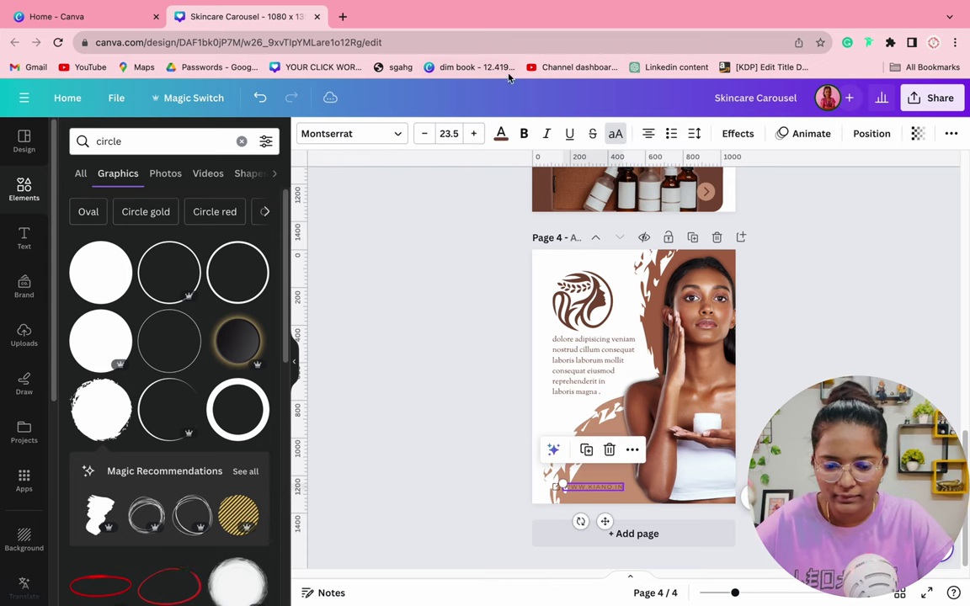
left_click(500, 133)
left_click(105, 220)
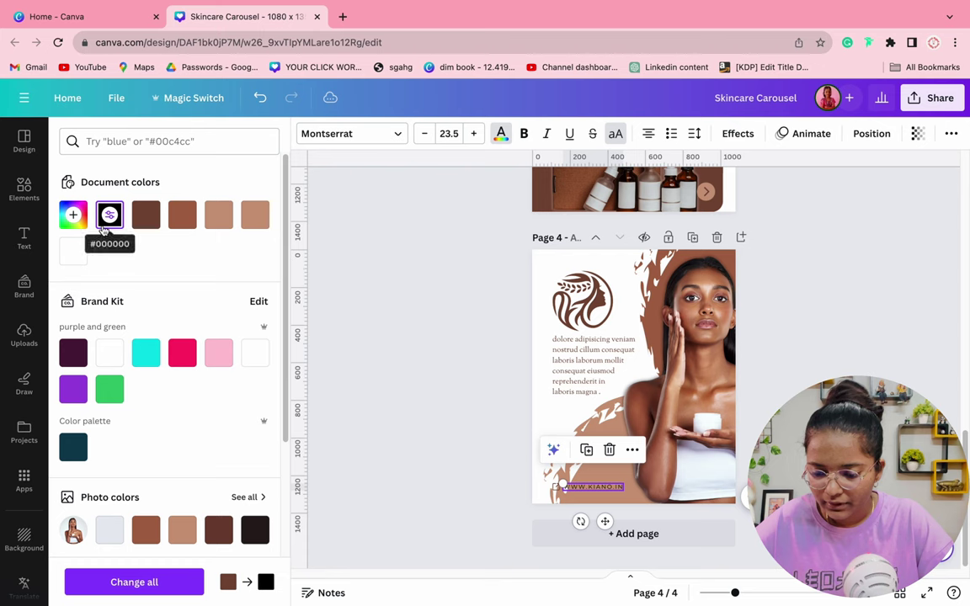
left_click(556, 487)
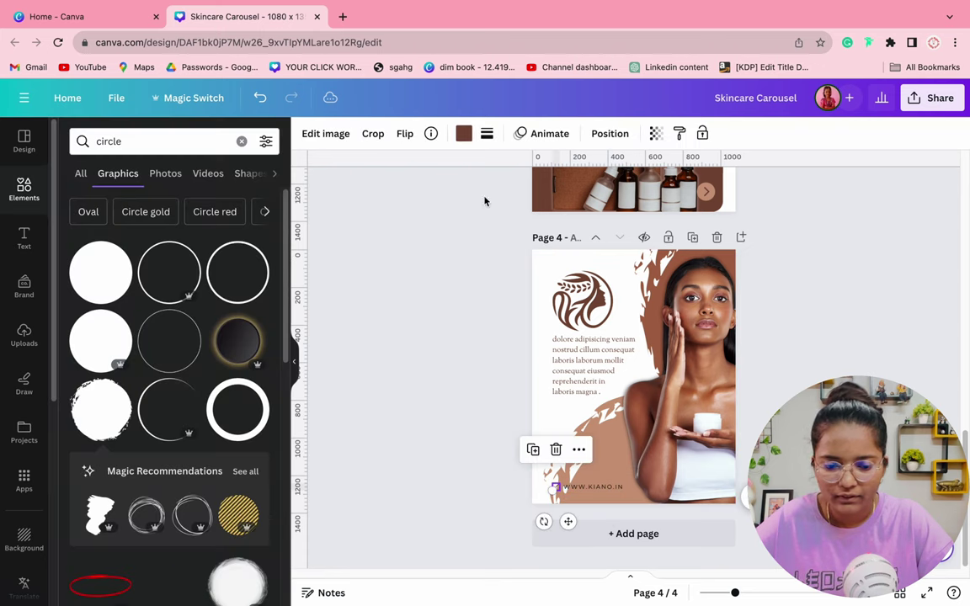
left_click(464, 133)
left_click(115, 221)
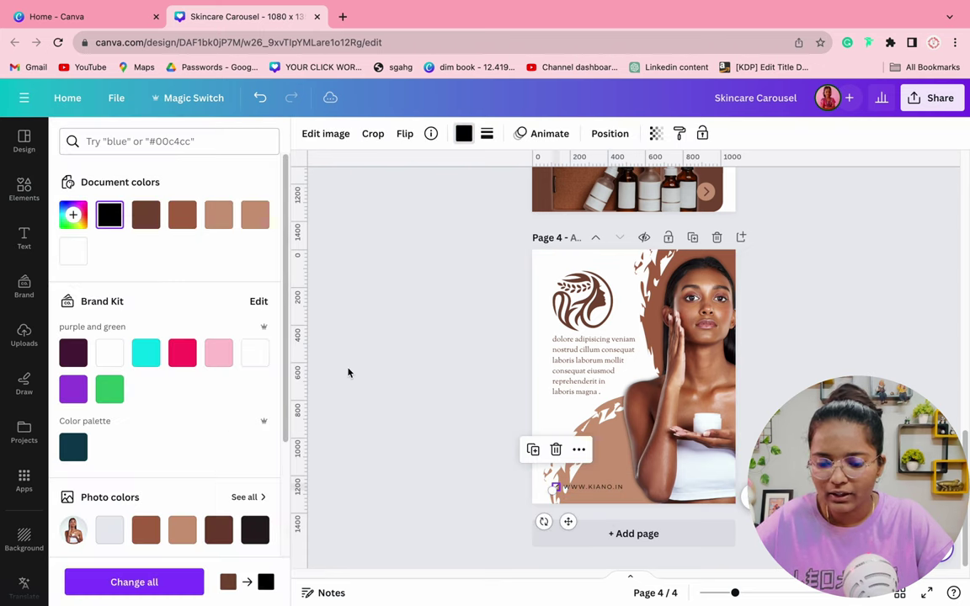
Review the four carousel pages side by side in grid view, comparing the backgrounds of pages 3 and 4
left_click(312, 330)
left_click(297, 361)
scroll(298, 366, "up", 10)
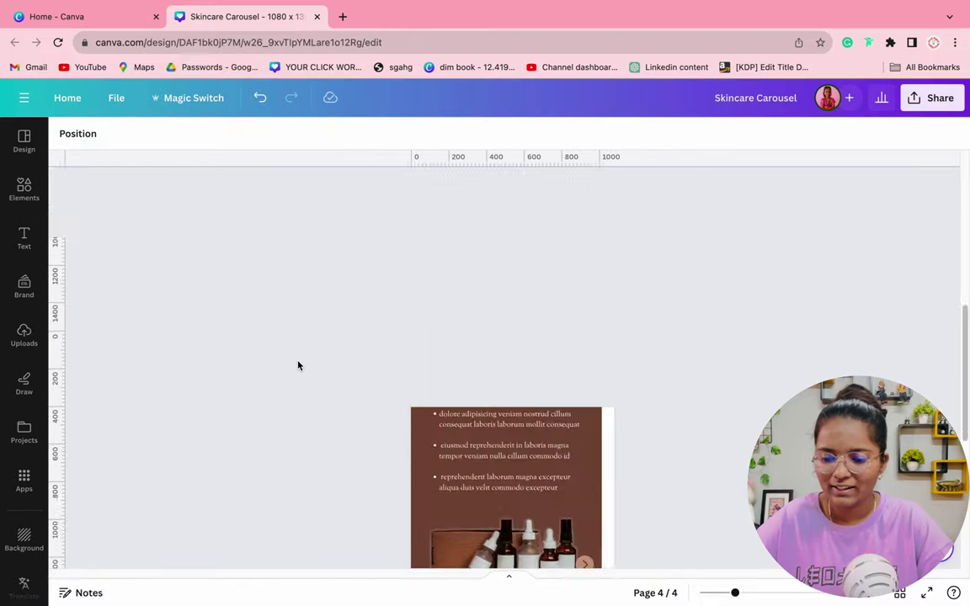
scroll(298, 366, "down", 10)
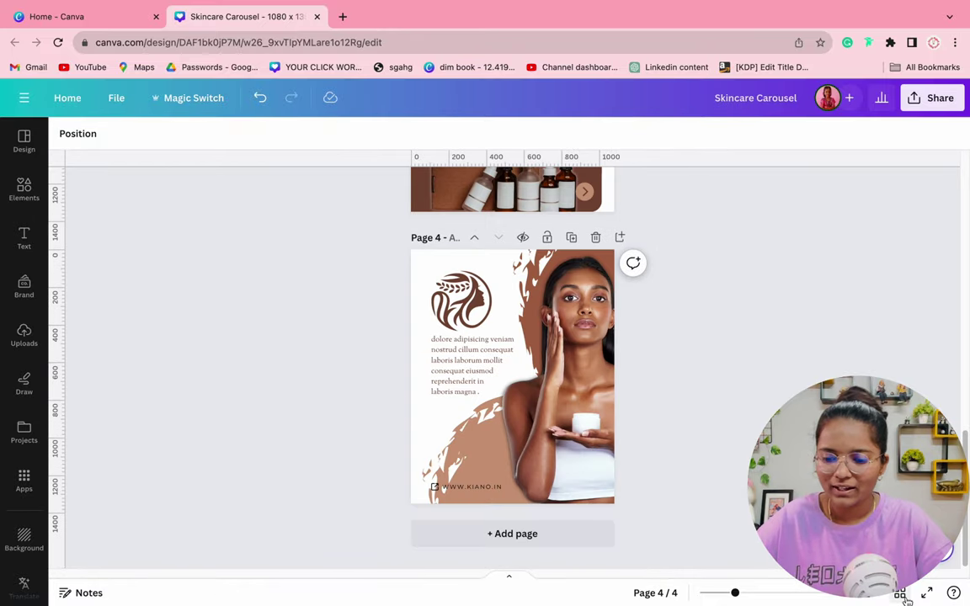
left_click(900, 594)
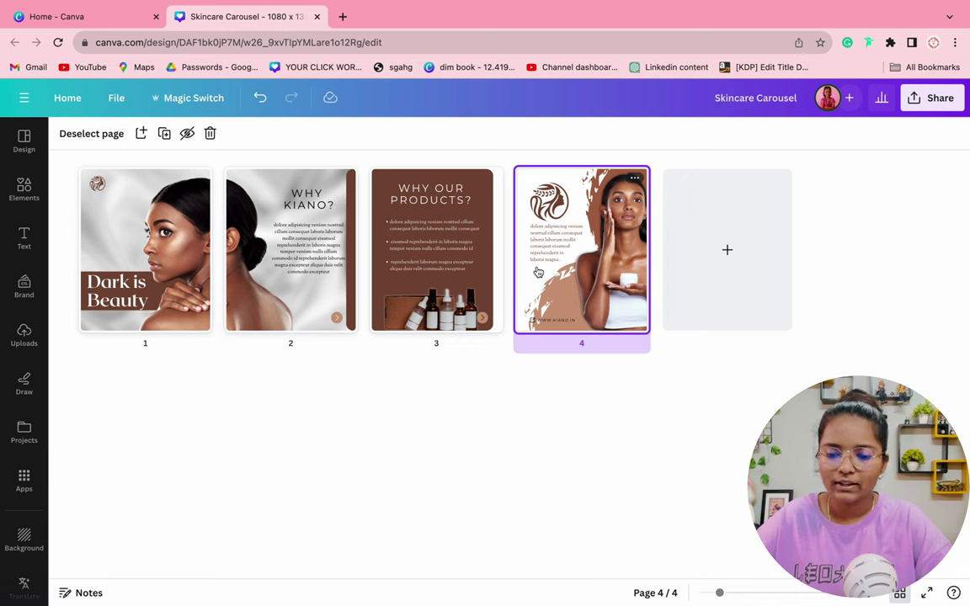
left_click(471, 247)
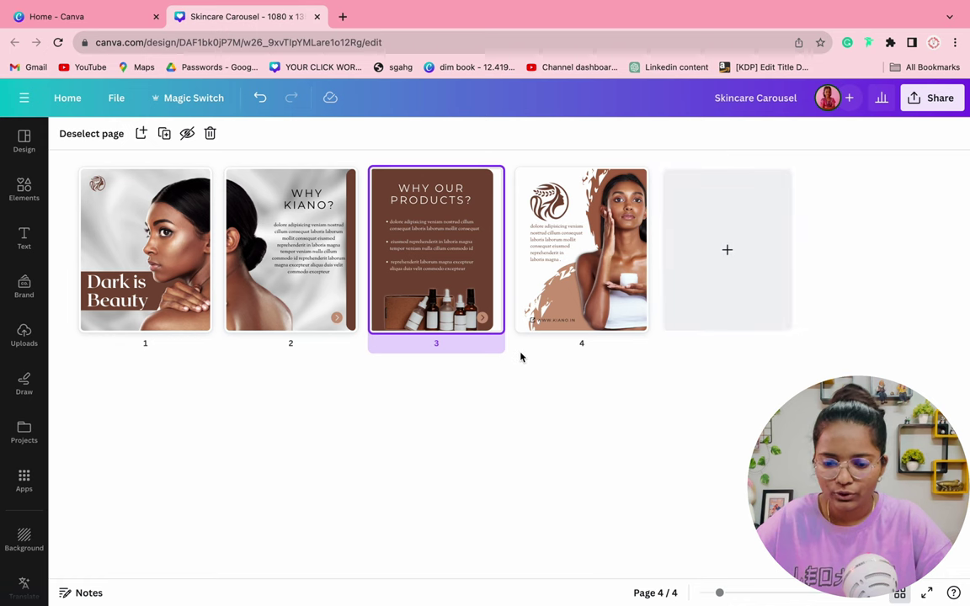
left_click(552, 241)
left_click(458, 225)
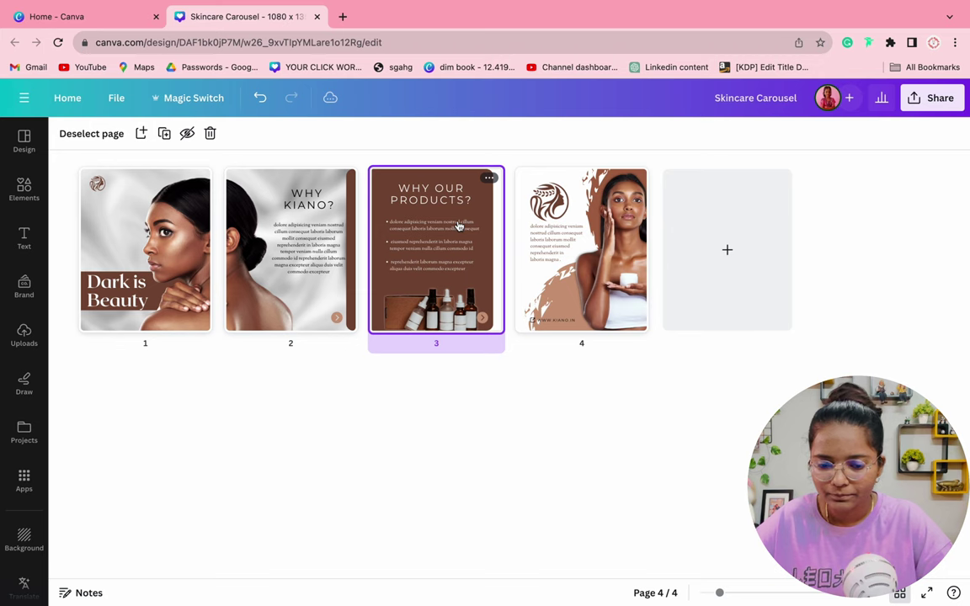
double_click(208, 229)
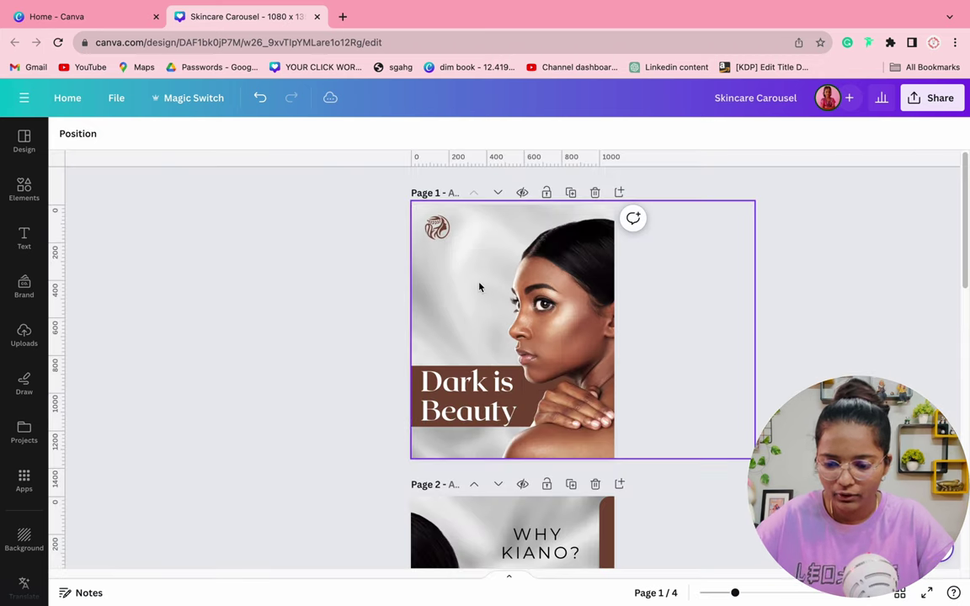
scroll(479, 287, "down", 8)
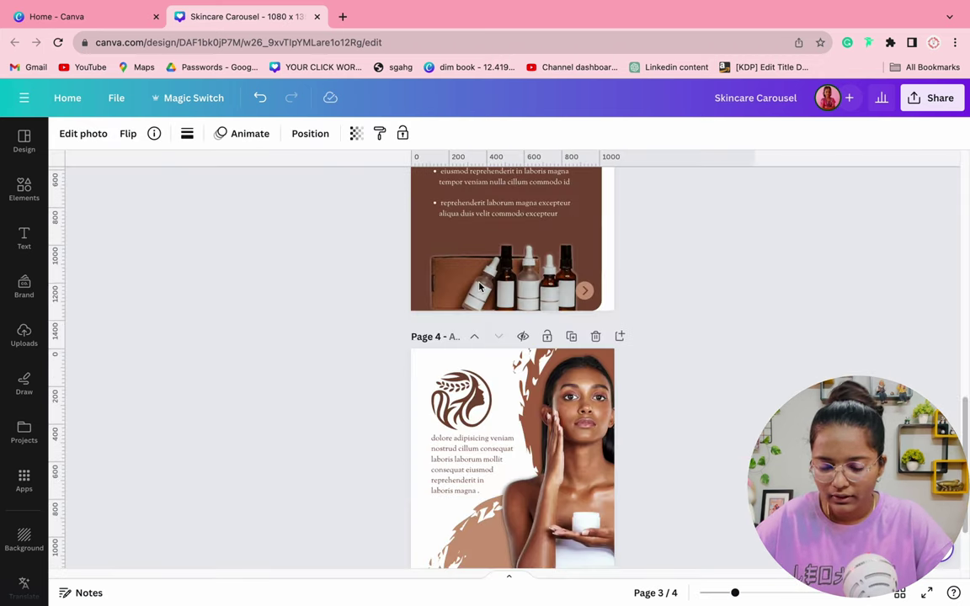
scroll(479, 287, "up", 3)
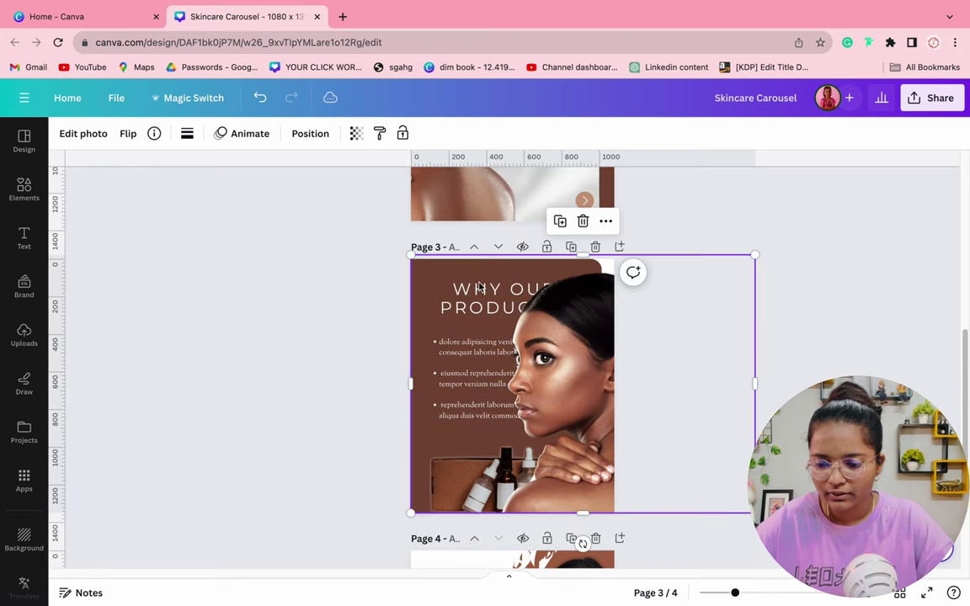
scroll(478, 287, "up", 6)
left_click(478, 241)
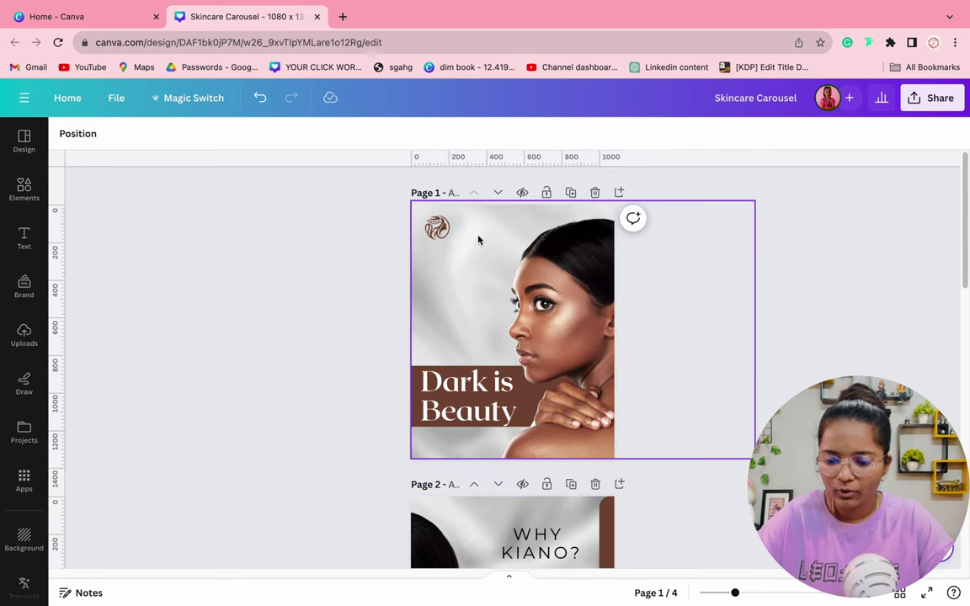
scroll(478, 240, "down", 6)
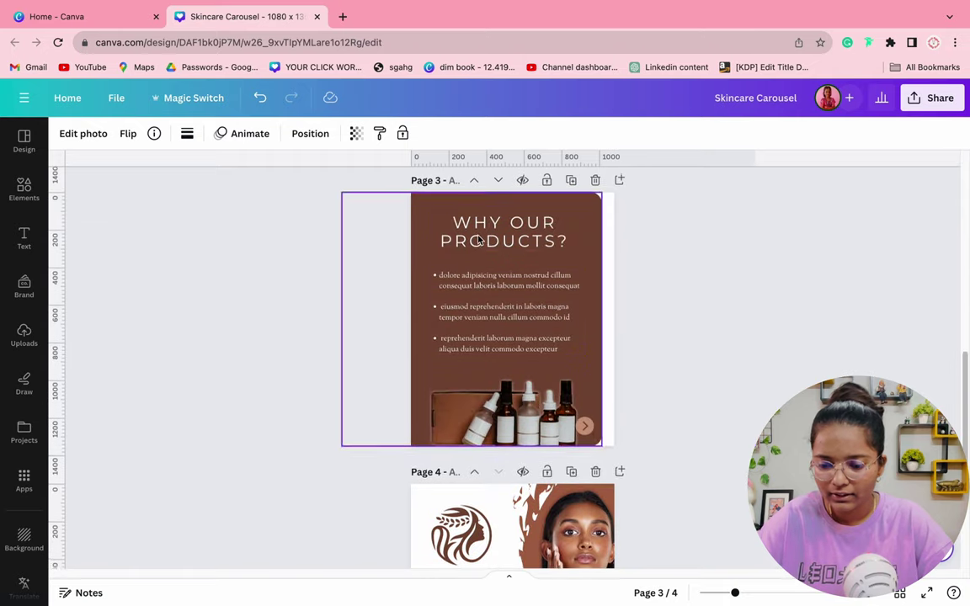
key("ctrl+v")
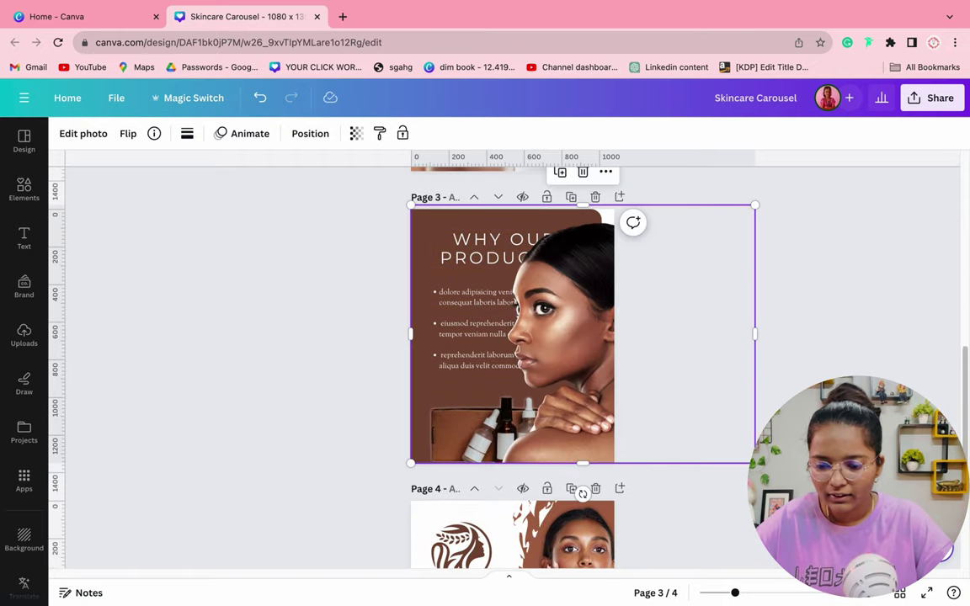
key("Delete")
Crop the empty left side of page 1's model photo so the gray silk background behind it can be selected
scroll(480, 294, "up", 6)
left_click(471, 335)
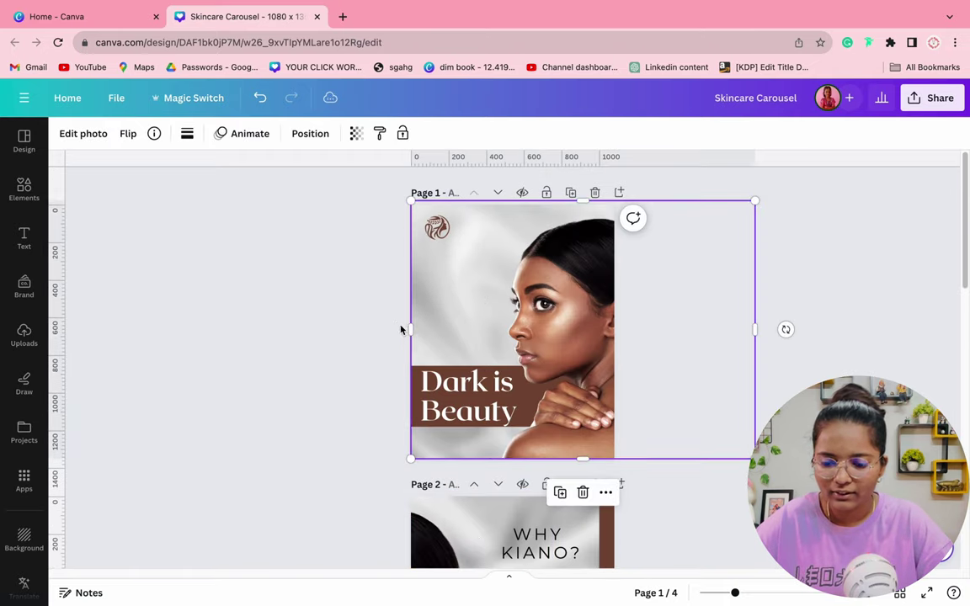
left_click_drag(411, 327, 458, 327)
Copy the gray silk background photo from page 1 to page 3 and place it behind the brown panel
left_click(422, 314)
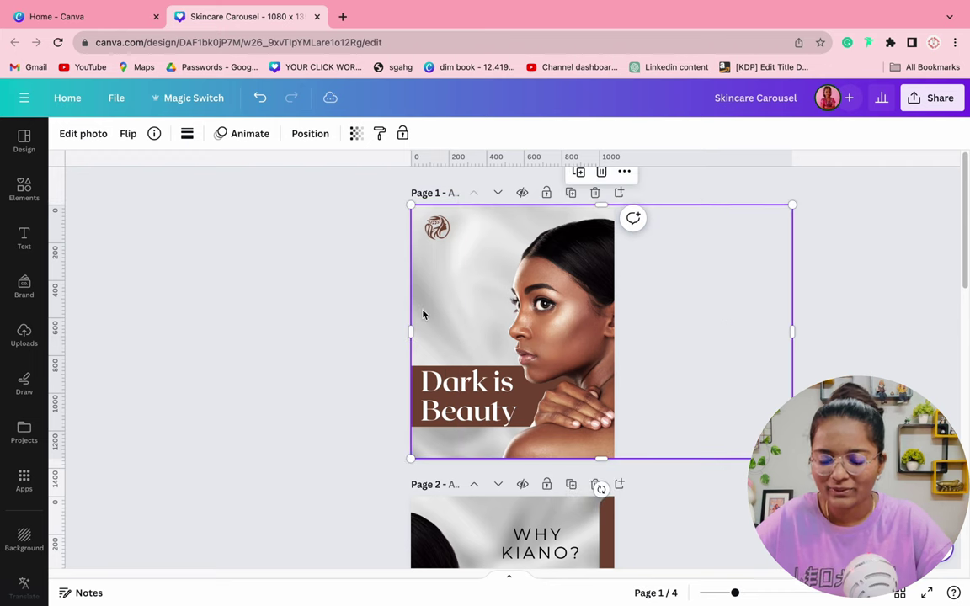
scroll(423, 314, "down", 8)
scroll(423, 314, "up", 2)
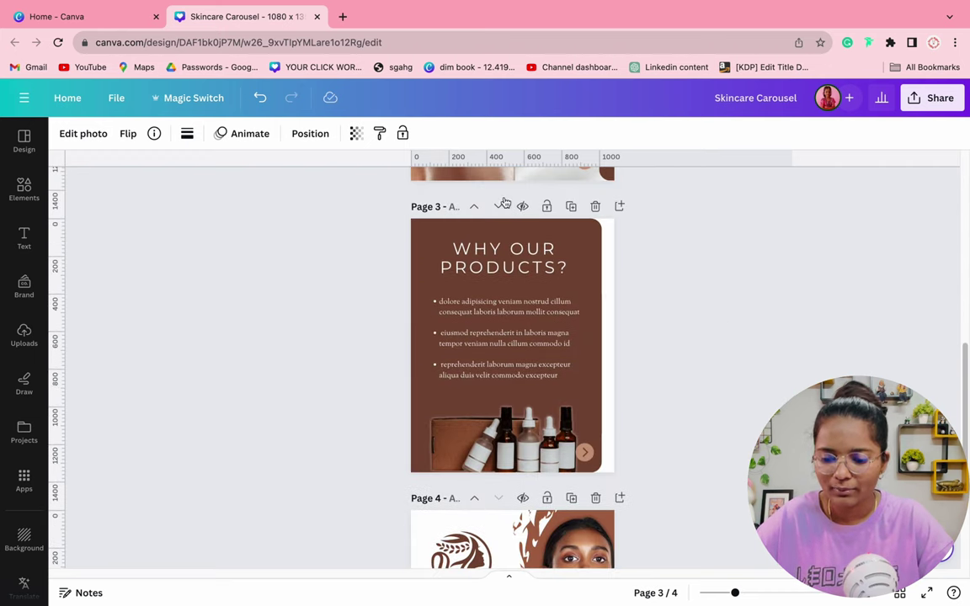
key("ctrl+v")
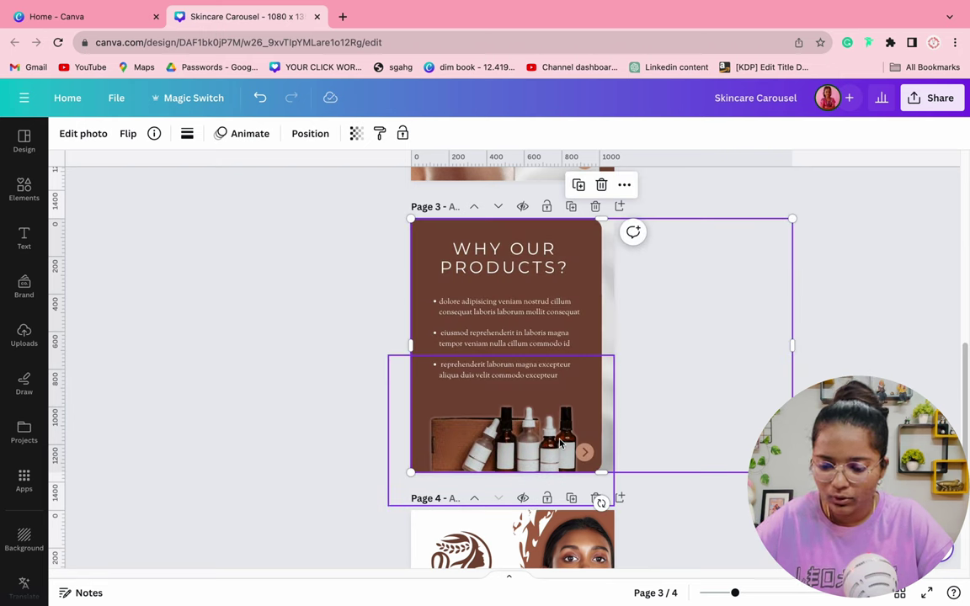
Paste the gray silk background behind page 4's content, aligned to the page's right edge, and show all pages in grid view
scroll(560, 443, "down", 3)
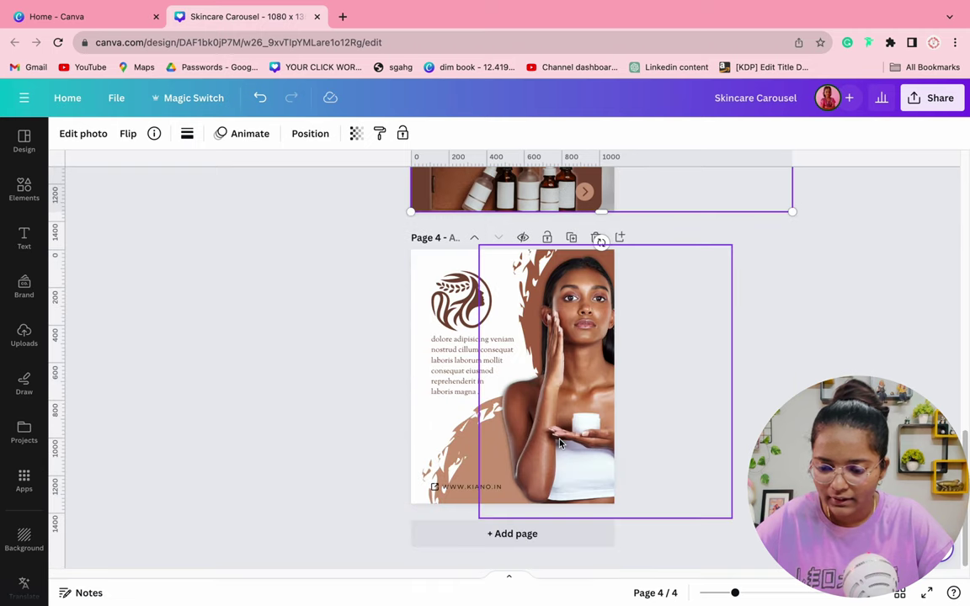
key("ctrl+v")
left_click_drag(610, 437, 435, 435)
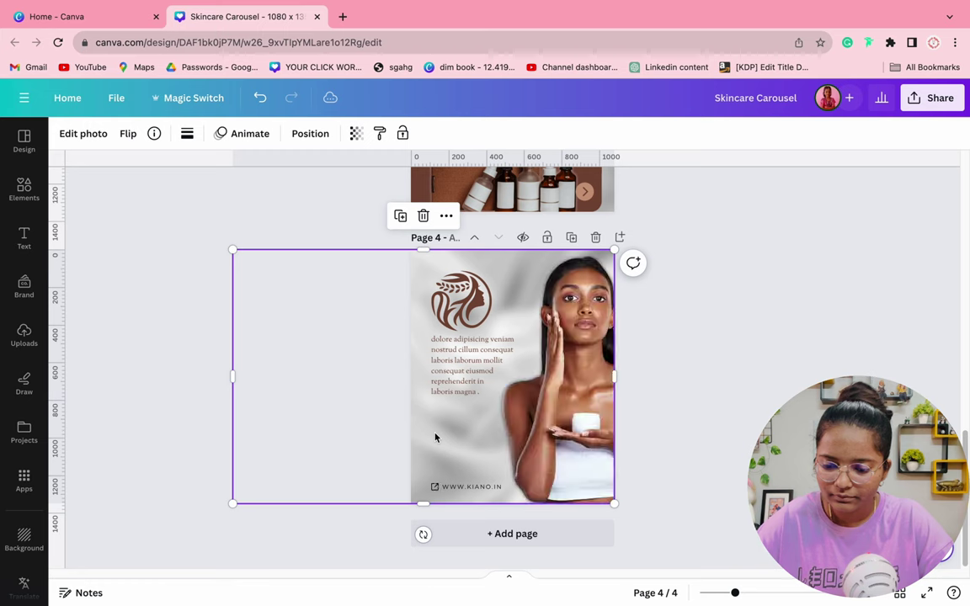
left_click(700, 415)
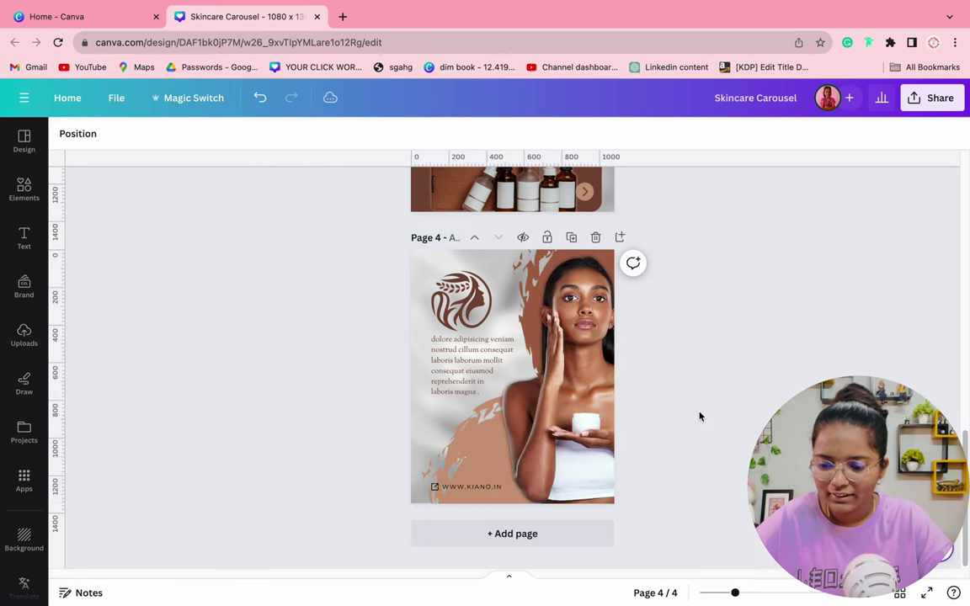
left_click(899, 594)
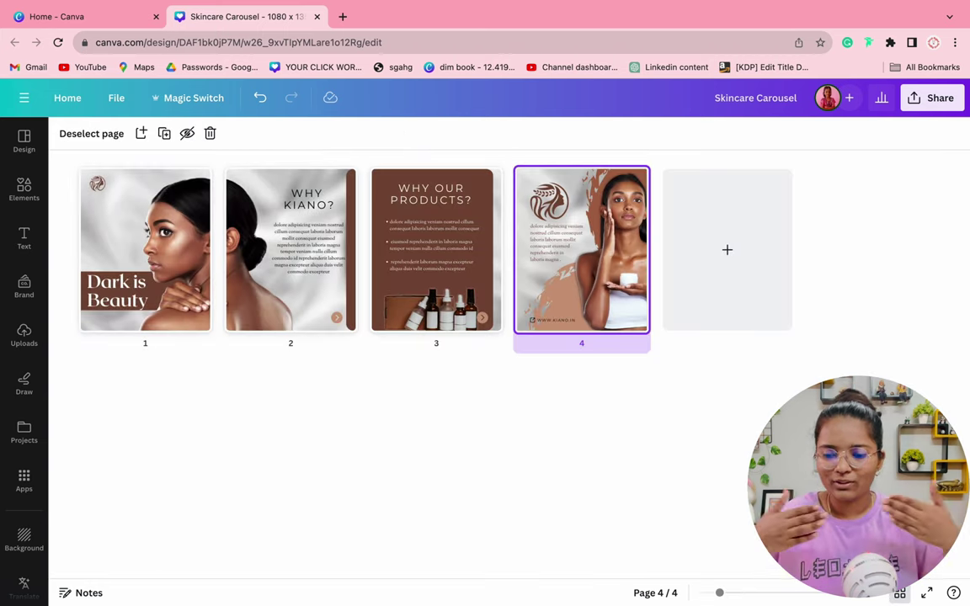